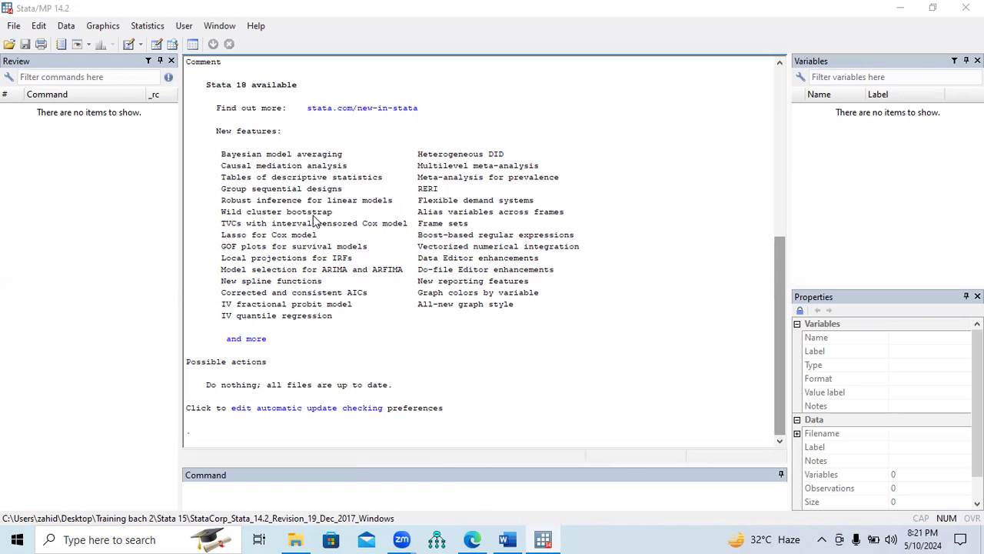
Open the dataset Data for ARDL Model.dta from the Time Series folder
{"action": "left_click", "coordinate": [14, 29]}
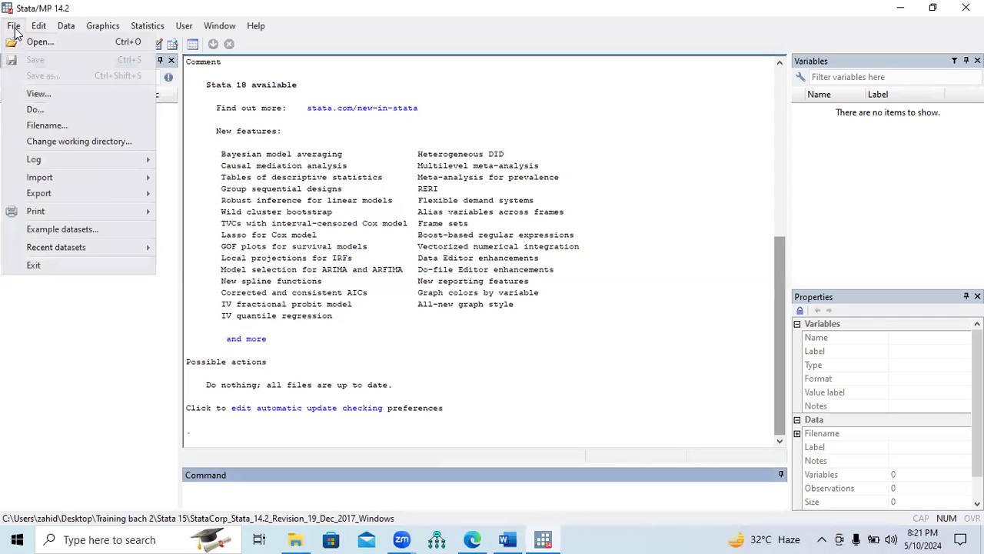
{"action": "left_click", "coordinate": [36, 43]}
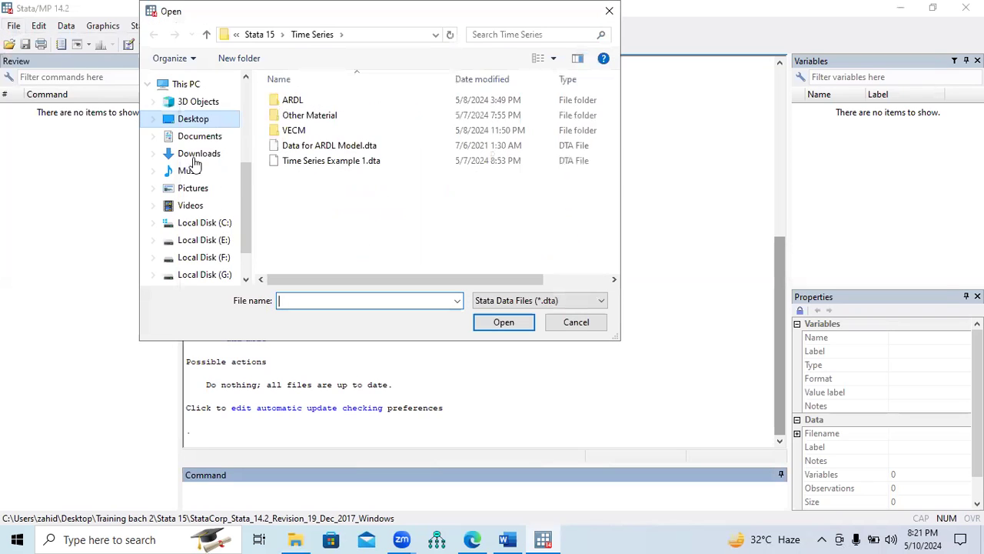
{"action": "double_click", "coordinate": [336, 150]}
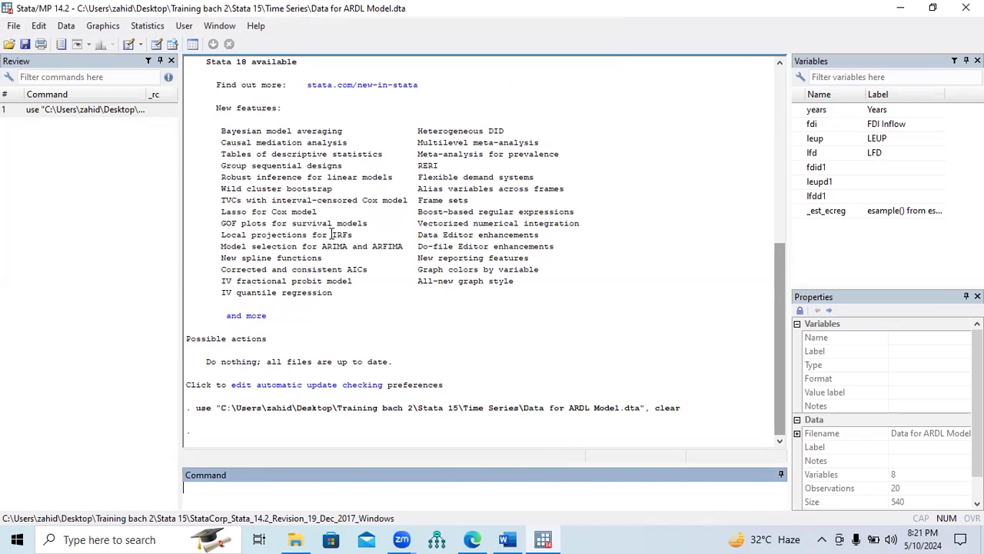
Switch to the Word document and review the ARDL bound test section, including its hypotheses, commands, note and bound test statistics table
{"action": "key", "text": "alt+Tab"}
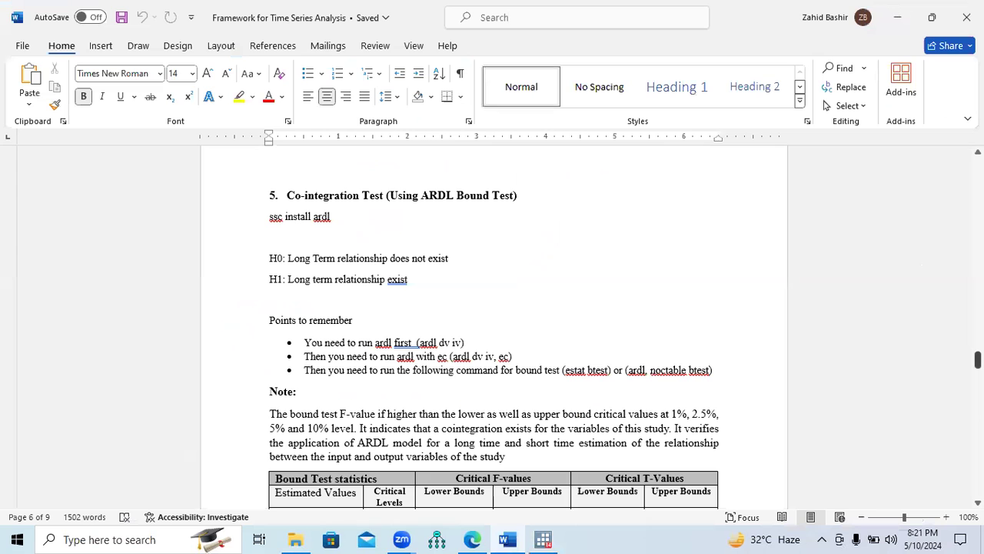
{"action": "mouse_move", "coordinate": [977, 359]}
{"action": "left_mouse_down"}
{"action": "mouse_move", "coordinate": [978, 327]}
{"action": "mouse_move", "coordinate": [977, 358]}
{"action": "left_mouse_up"}
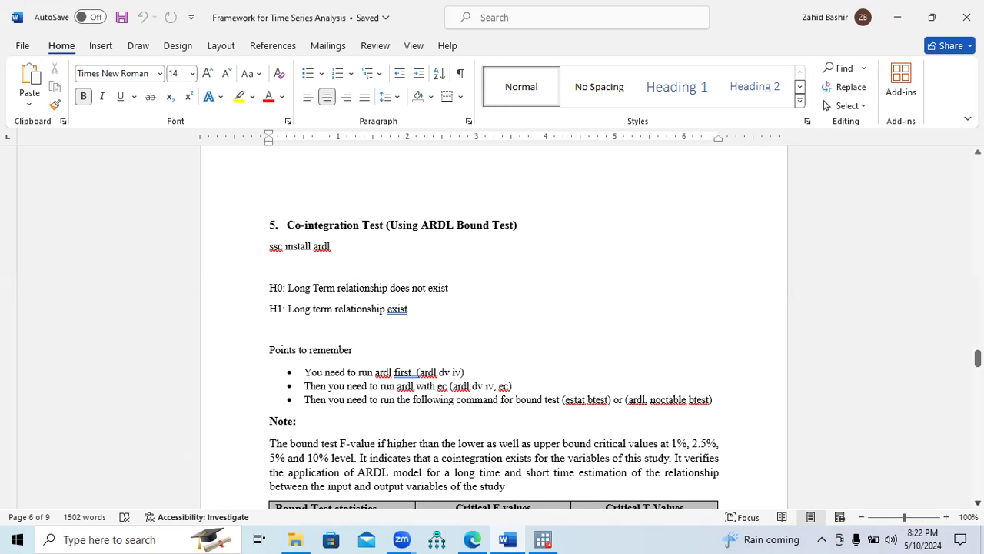
{"action": "scroll", "coordinate": [493, 360], "scroll_direction": "down", "scroll_amount": 3}
{"action": "scroll", "coordinate": [436, 285], "scroll_direction": "down", "scroll_amount": 2}
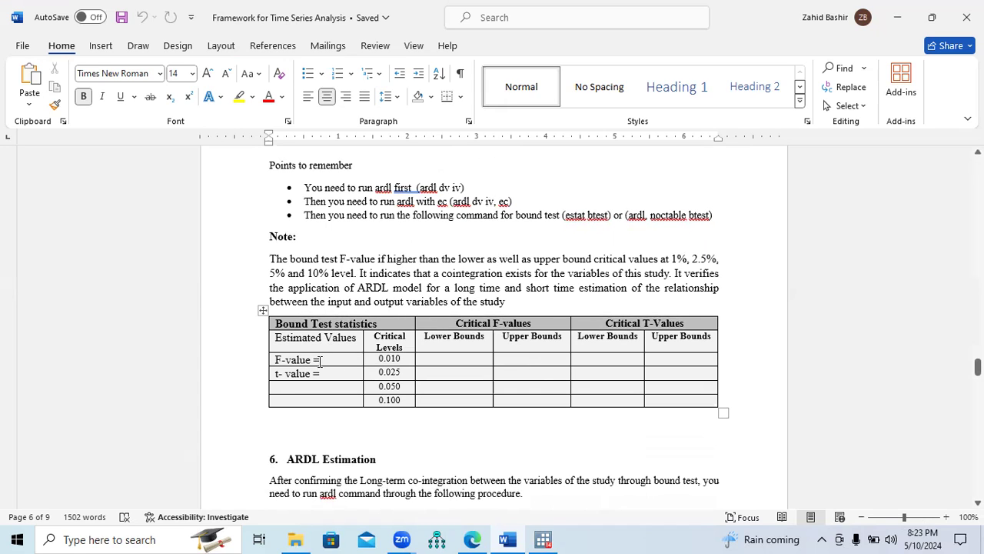
{"action": "mouse_move", "coordinate": [278, 359]}
{"action": "left_mouse_down"}
{"action": "mouse_move", "coordinate": [309, 360]}
{"action": "mouse_move", "coordinate": [281, 375]}
{"action": "left_mouse_up"}
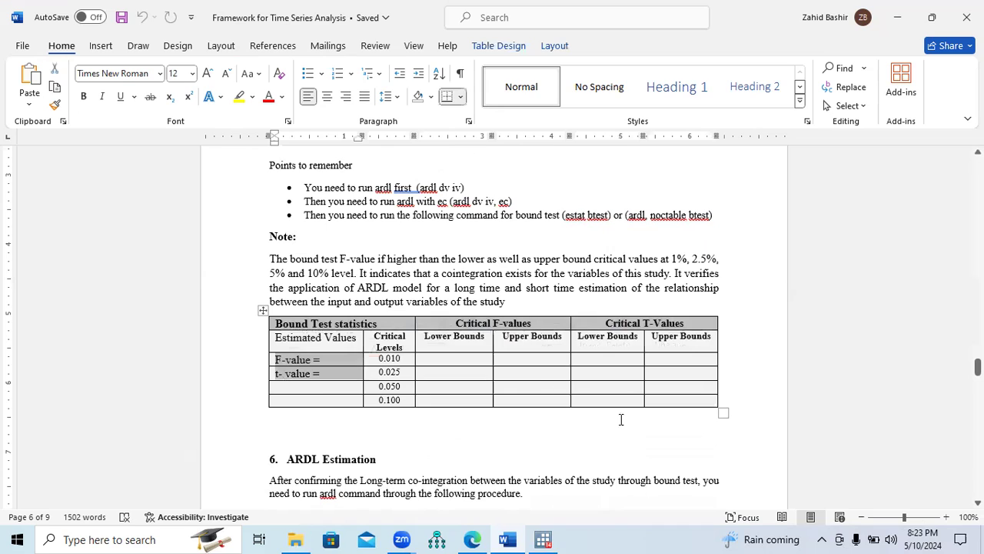
{"action": "left_click", "coordinate": [355, 365]}
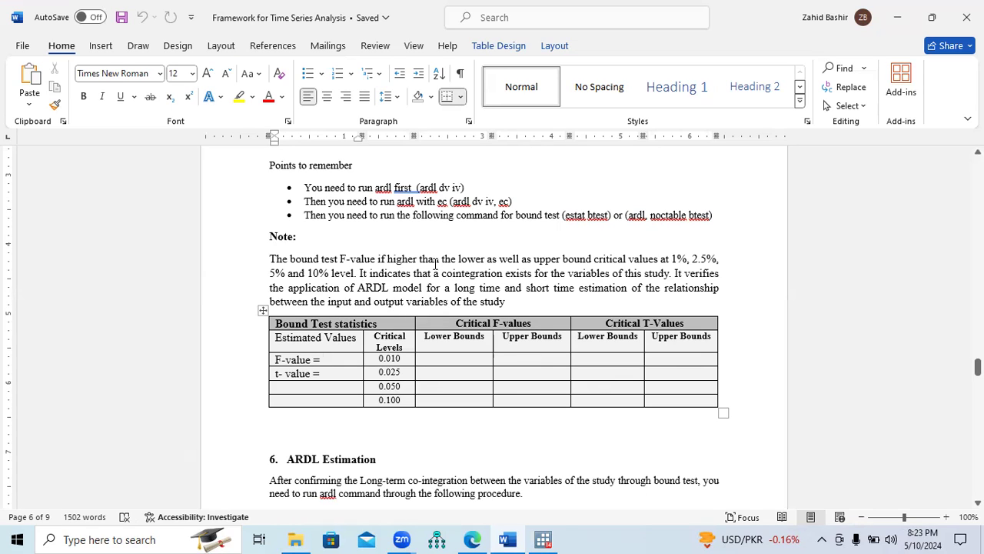
{"action": "left_click_drag", "start_coordinate": [456, 288], "coordinate": [494, 287]}
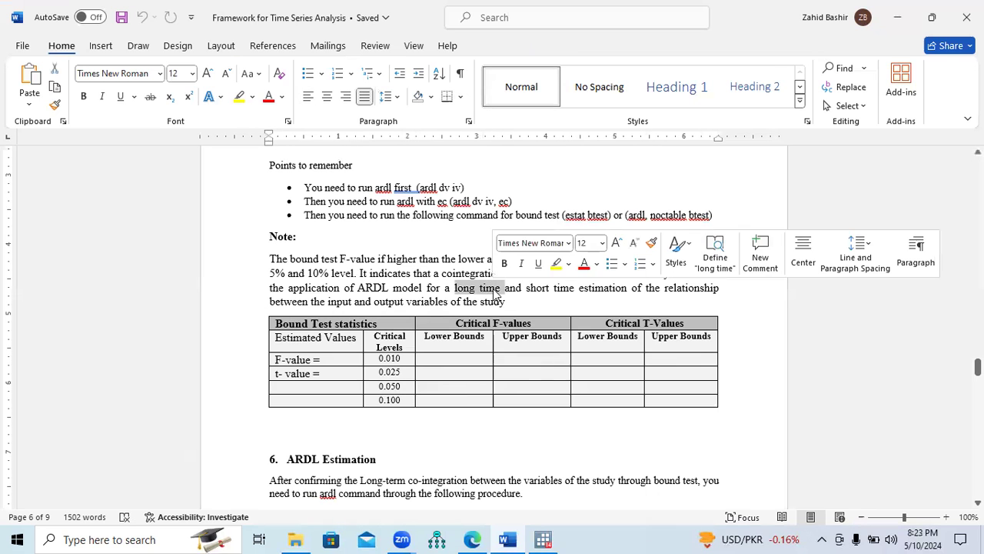
{"action": "scroll", "coordinate": [492, 327], "scroll_direction": "down", "scroll_amount": 3}
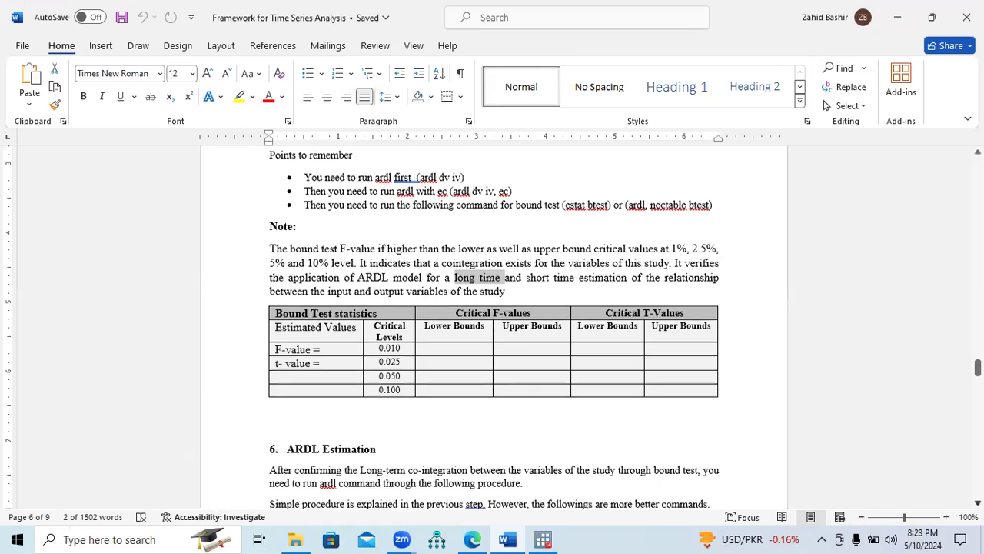
{"action": "scroll", "coordinate": [492, 327], "scroll_direction": "down", "scroll_amount": 3}
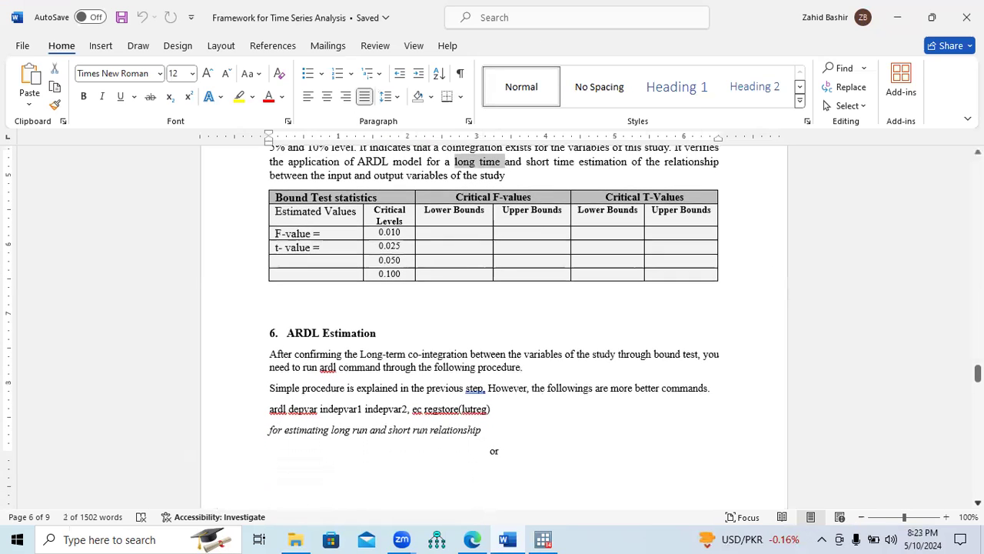
Copy the command "ardl depvar indepvar1 indepvar2, ec regstore(lutreg)" from the ARDL Estimation section into Stata's command line
{"action": "scroll", "coordinate": [492, 326], "scroll_direction": "down", "scroll_amount": 3}
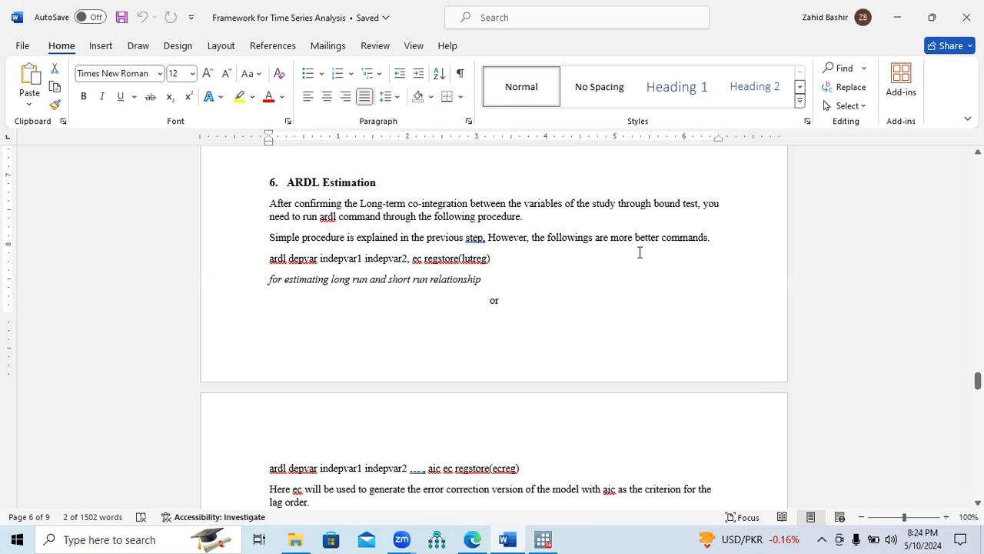
{"action": "left_click", "coordinate": [947, 517]}
{"action": "left_click", "coordinate": [946, 516]}
{"action": "left_click", "coordinate": [947, 517]}
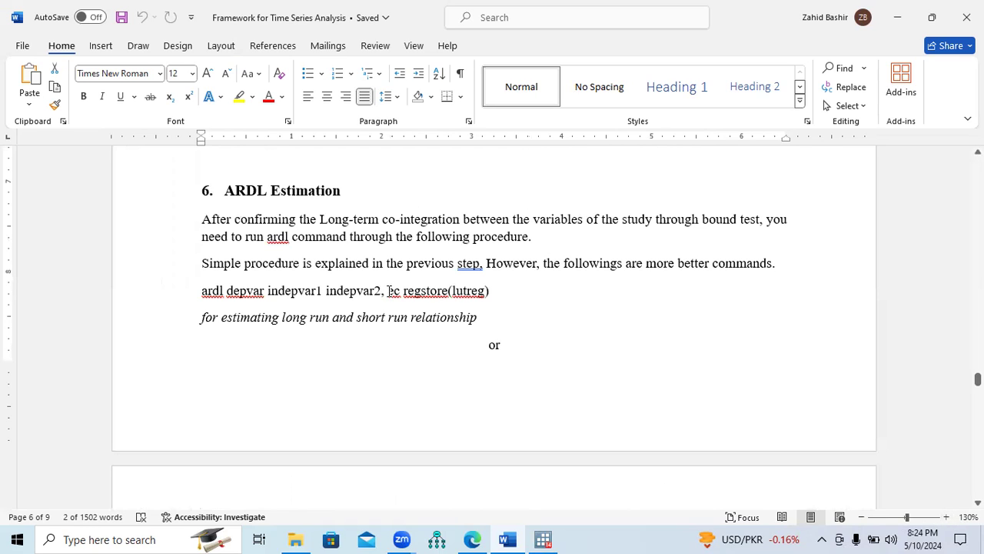
{"action": "left_click_drag", "start_coordinate": [388, 290], "coordinate": [399, 297]}
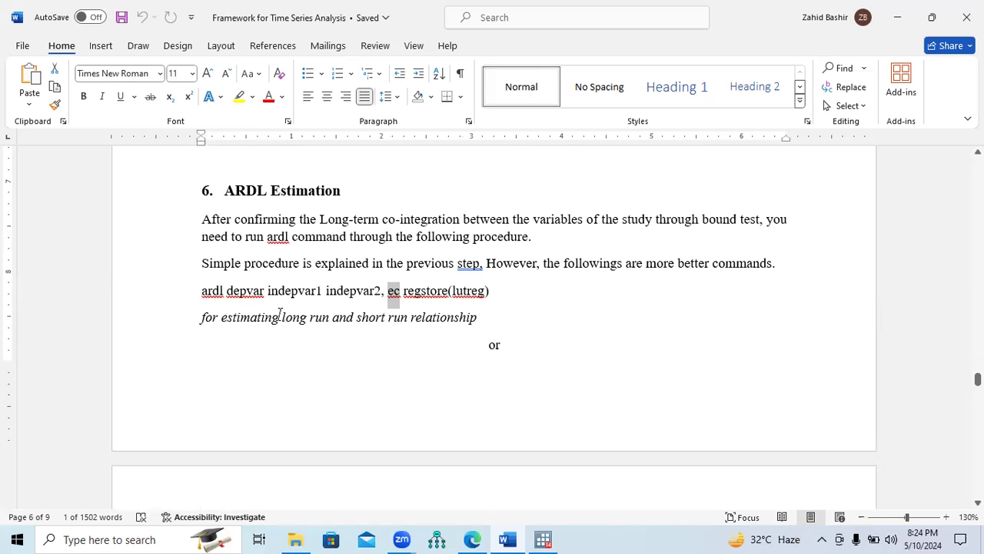
{"action": "left_click_drag", "start_coordinate": [201, 293], "coordinate": [507, 297]}
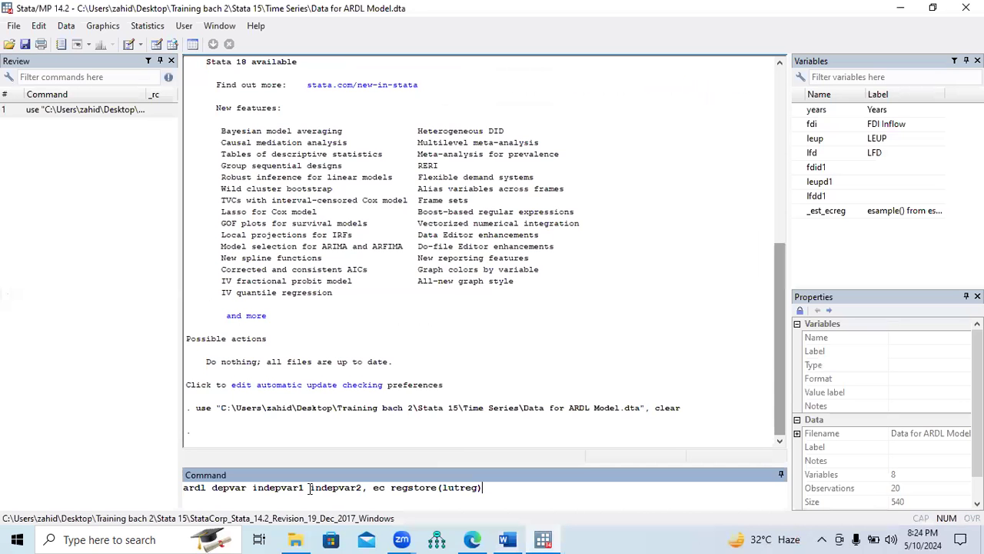
Replace the command's placeholders with fdi as the dependent variable and leup and lfd as the independent variables
{"action": "left_click_drag", "start_coordinate": [212, 489], "coordinate": [246, 493]}
{"action": "double_click", "coordinate": [809, 124]}
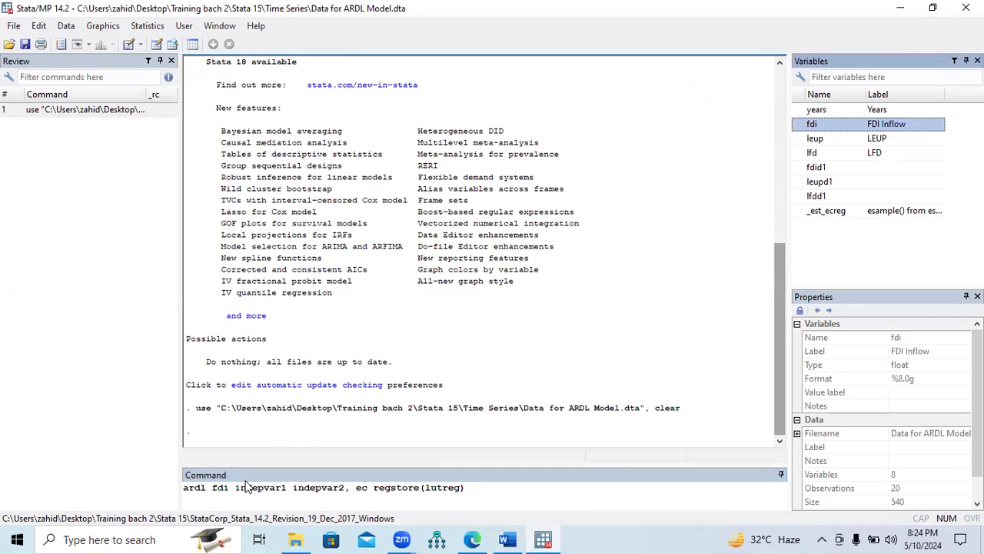
{"action": "left_click_drag", "start_coordinate": [236, 488], "coordinate": [345, 489]}
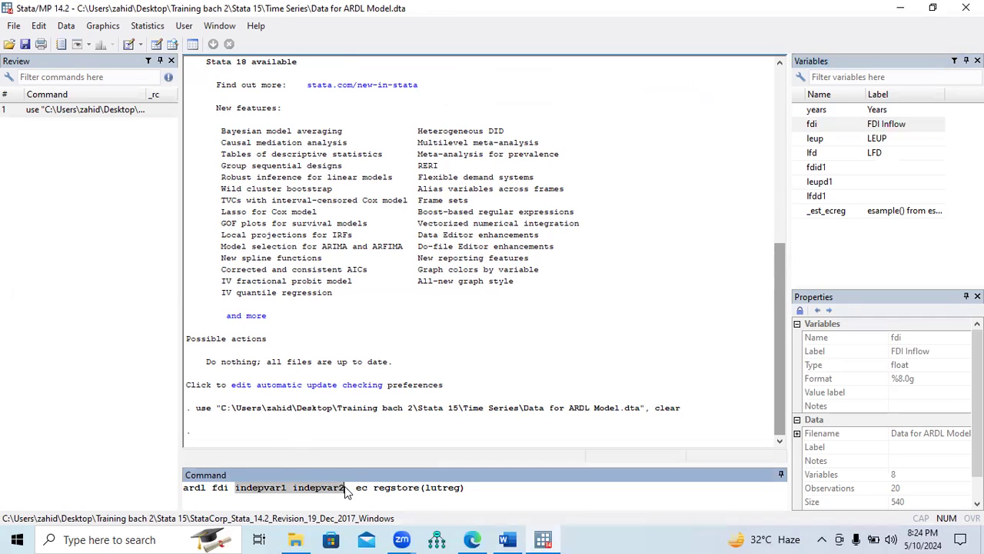
{"action": "left_click", "coordinate": [798, 139]}
{"action": "left_click", "coordinate": [798, 154]}
{"action": "left_click", "coordinate": [798, 155]}
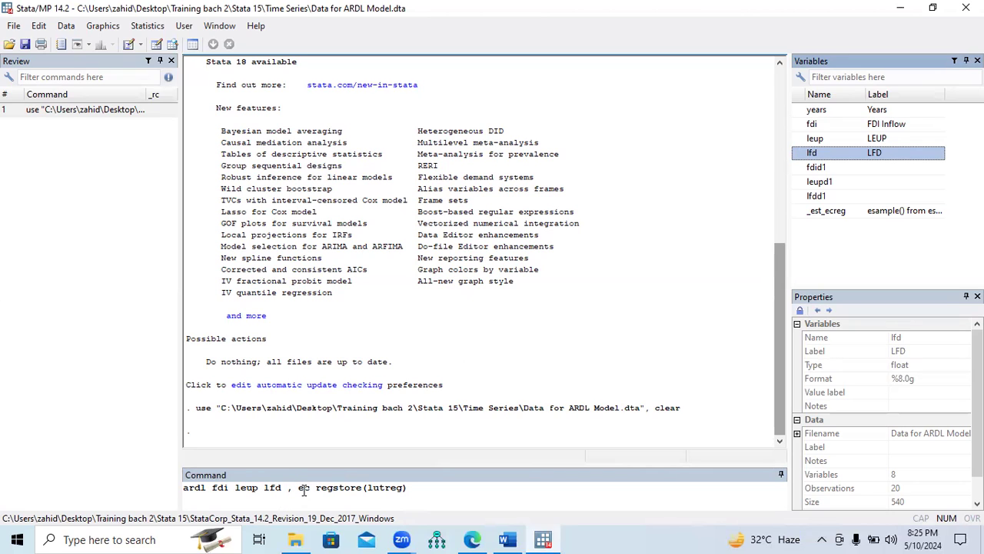
Run "ardl fdi leup lfd , ec regstore(lutreg)" and show the complete regression output
{"action": "left_click_drag", "start_coordinate": [298, 489], "coordinate": [400, 494]}
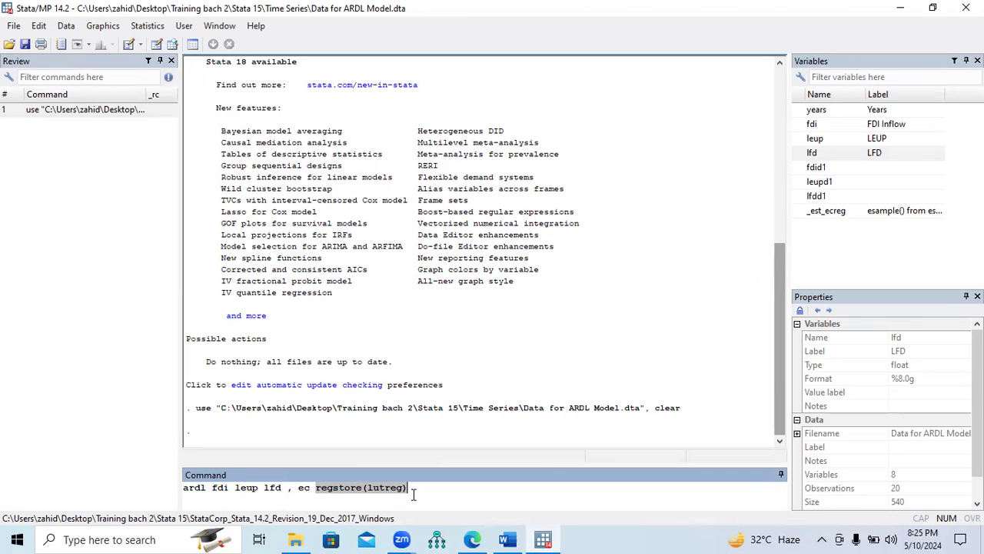
{"action": "left_click", "coordinate": [413, 495]}
{"action": "key", "text": "Return"}
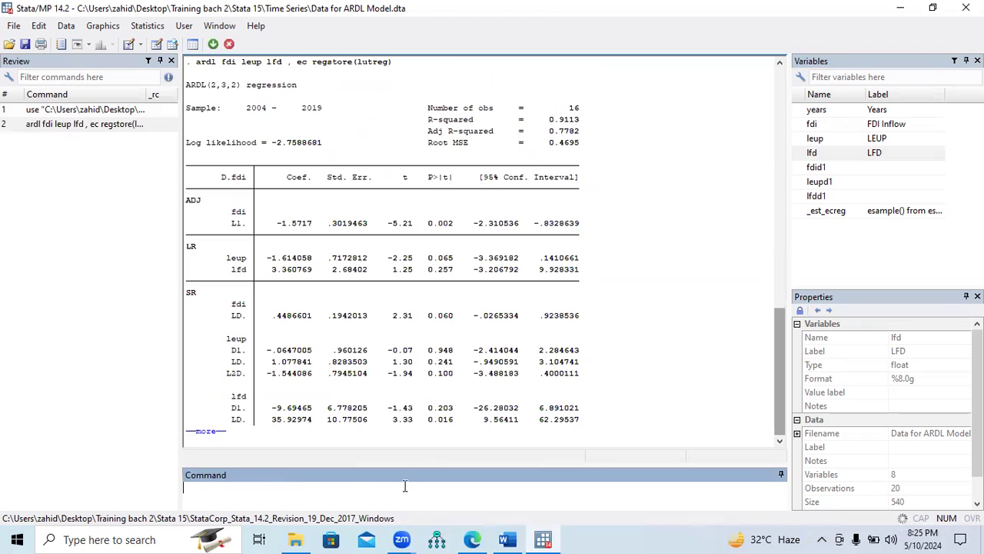
{"action": "left_click", "coordinate": [223, 439]}
{"action": "left_click", "coordinate": [206, 432]}
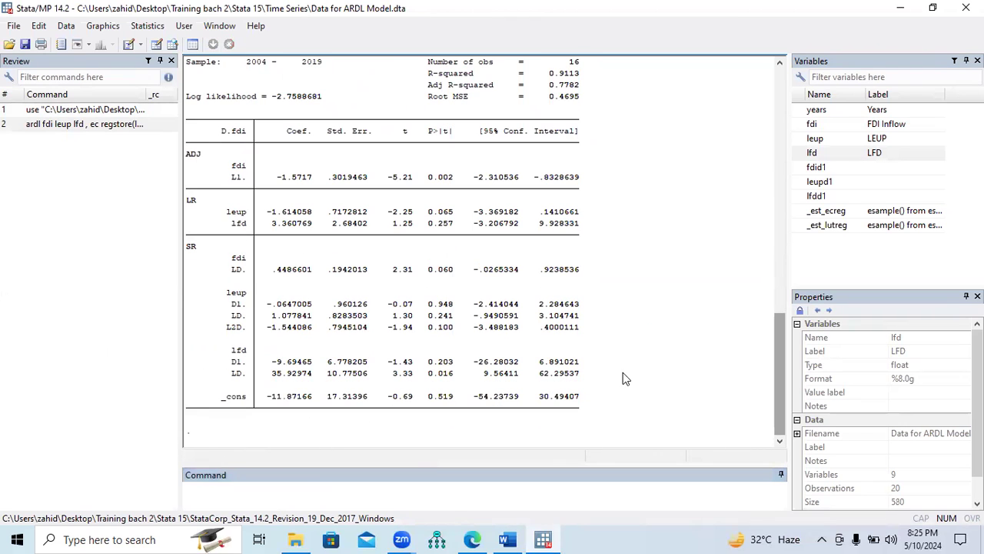
Examine the R-squared, adjusted R-squared and number of observations in the ARDL regression header
{"action": "left_click_drag", "start_coordinate": [787, 400], "coordinate": [789, 356]}
{"action": "left_click_drag", "start_coordinate": [426, 211], "coordinate": [576, 220]}
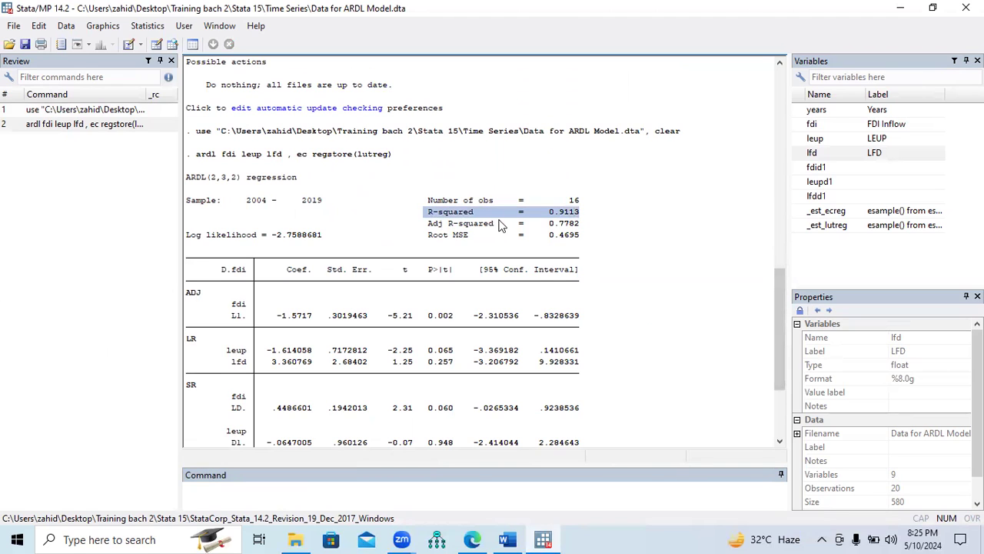
{"action": "left_click_drag", "start_coordinate": [429, 223], "coordinate": [577, 233]}
{"action": "left_click_drag", "start_coordinate": [428, 199], "coordinate": [583, 210]}
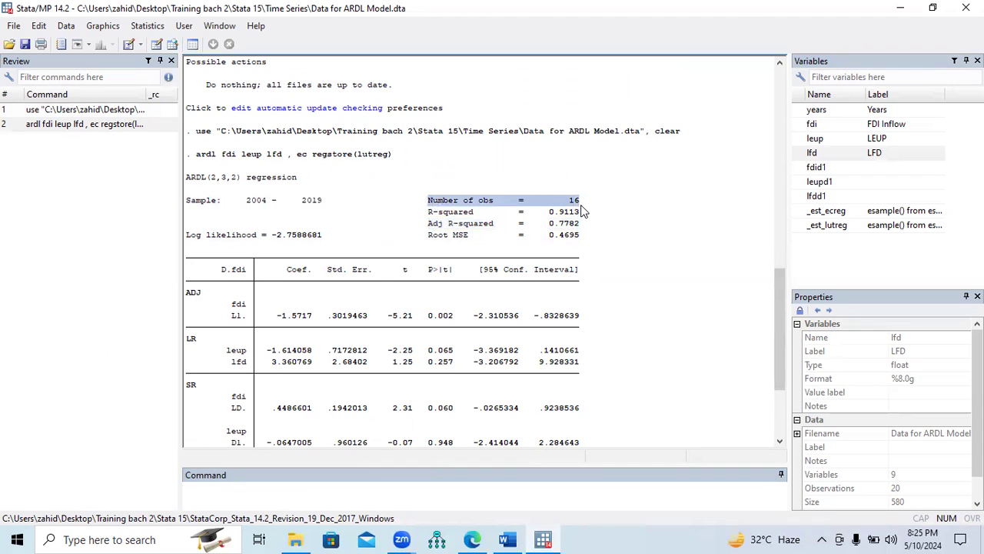
Examine the adjustment (ADJ) term of fdi in the regression table, checking its coefficient's sign and size and its p-value
{"action": "left_click", "coordinate": [206, 306]}
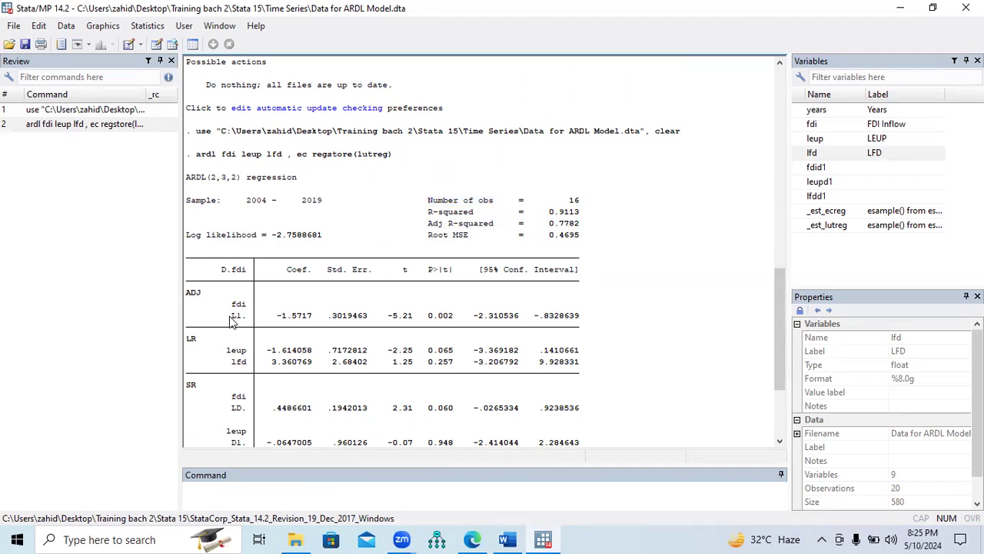
{"action": "left_click_drag", "start_coordinate": [231, 319], "coordinate": [292, 323]}
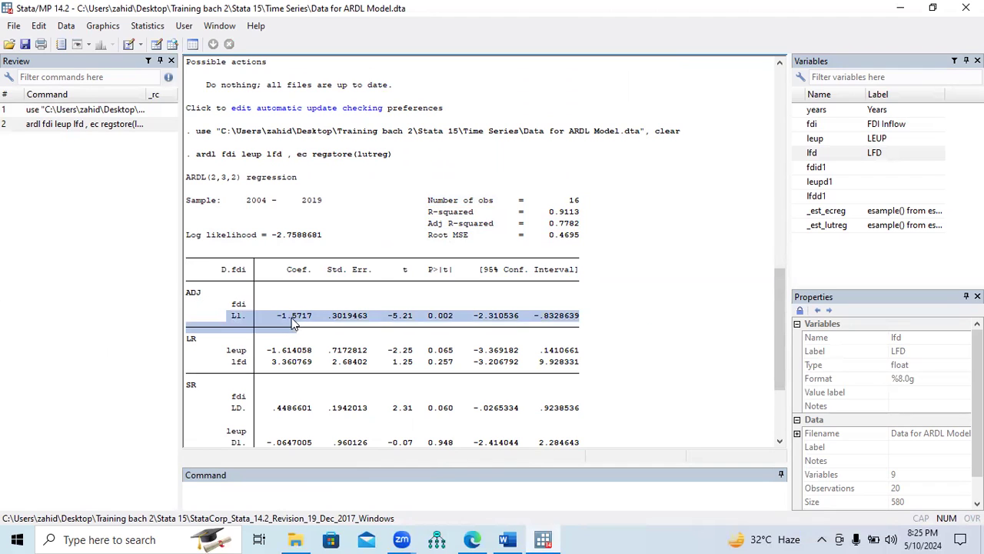
{"action": "left_click", "coordinate": [272, 322]}
{"action": "left_click_drag", "start_coordinate": [187, 293], "coordinate": [249, 321]}
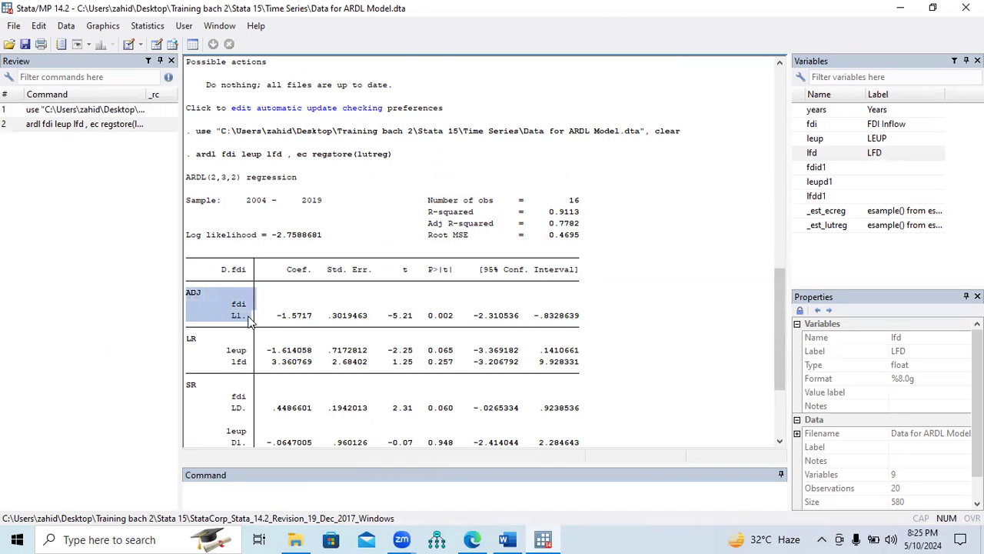
{"action": "scroll", "coordinate": [249, 321], "scroll_direction": "down", "scroll_amount": 4}
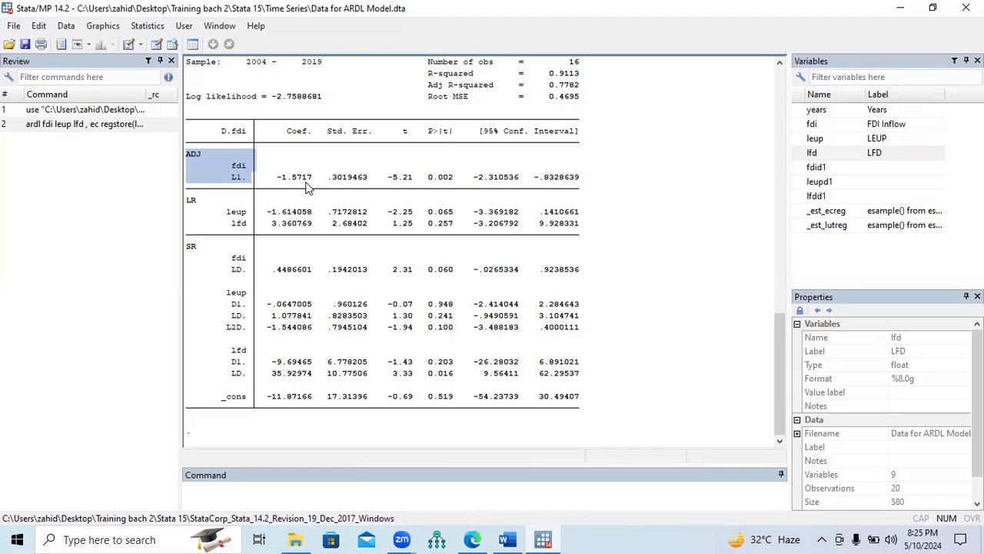
{"action": "left_click_drag", "start_coordinate": [277, 182], "coordinate": [452, 181]}
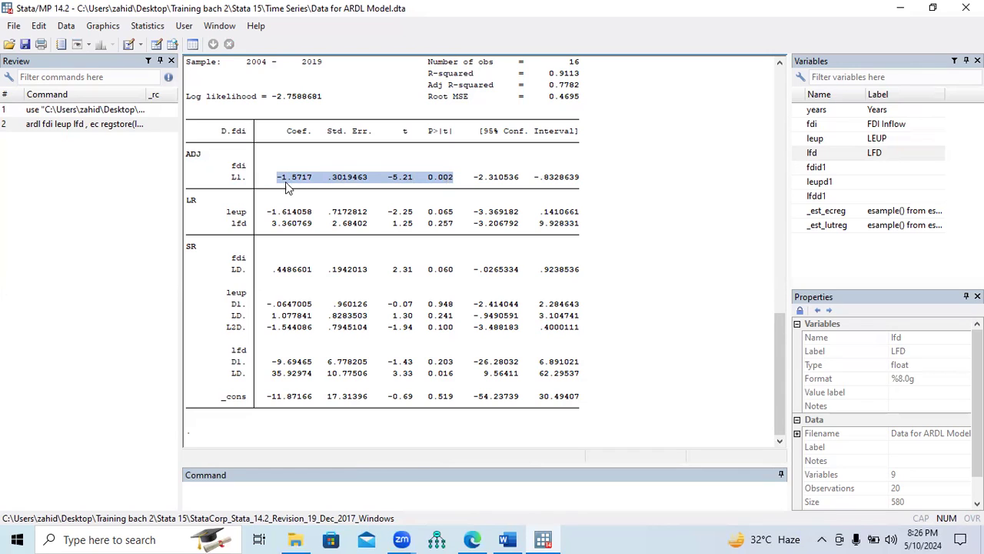
{"action": "left_click_drag", "start_coordinate": [277, 181], "coordinate": [311, 190]}
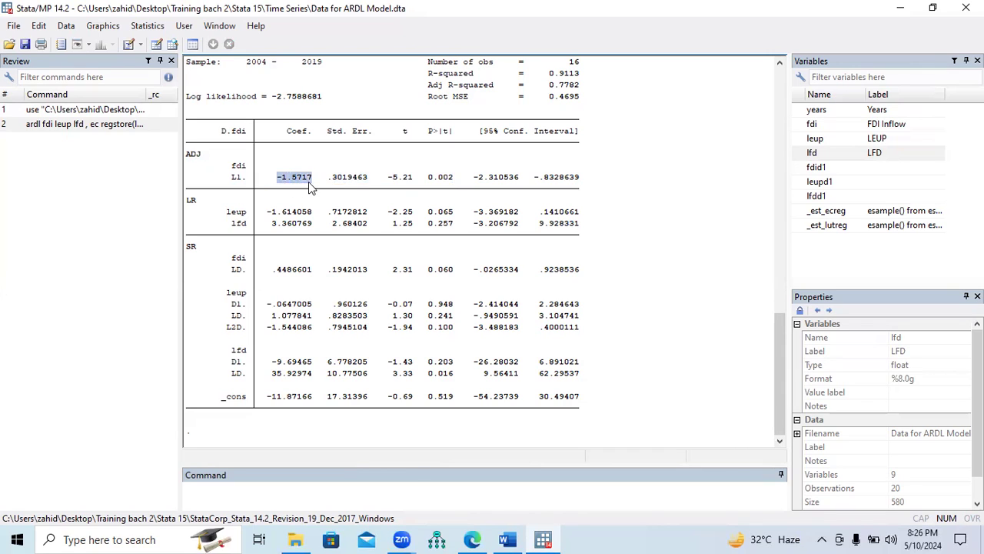
{"action": "left_click_drag", "start_coordinate": [187, 158], "coordinate": [377, 184]}
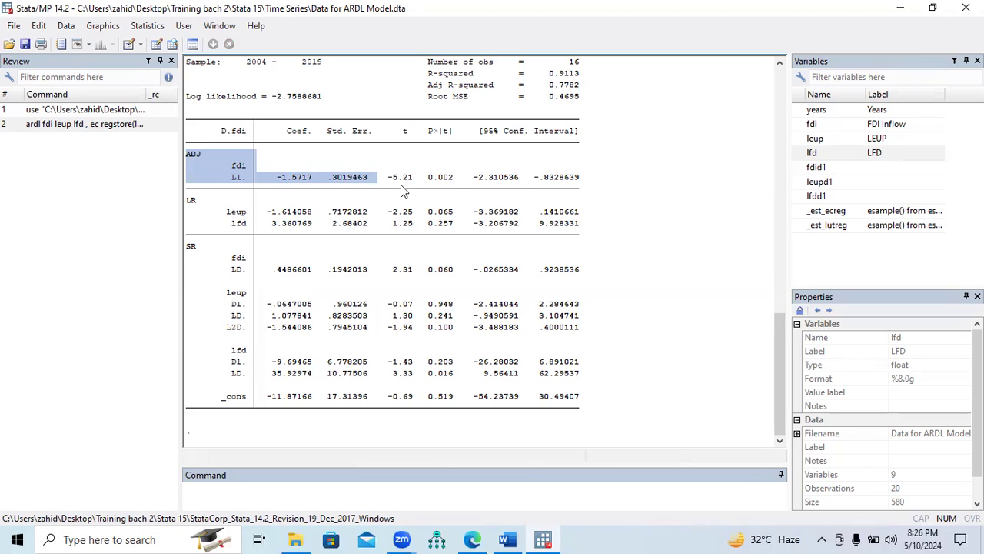
{"action": "left_click_drag", "start_coordinate": [425, 180], "coordinate": [455, 182]}
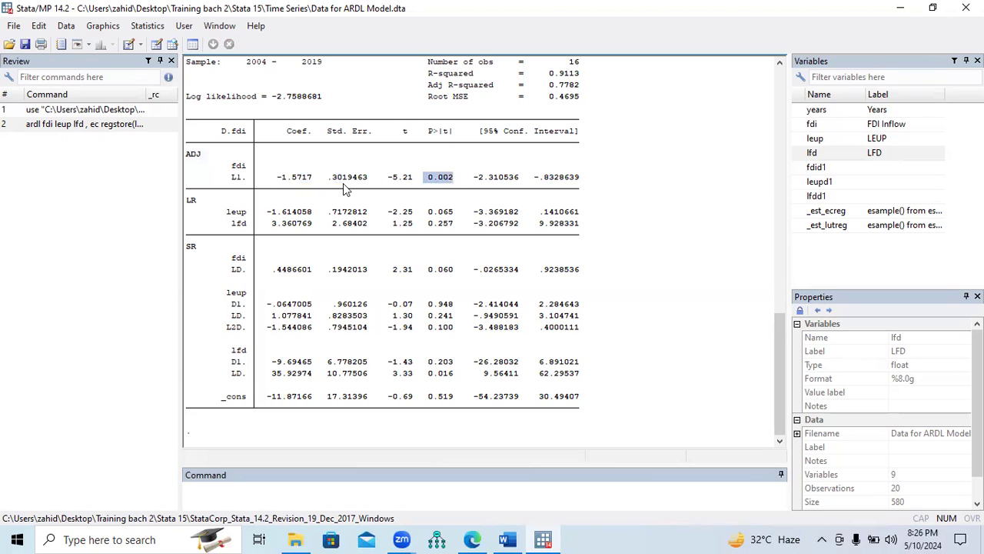
{"action": "left_click", "coordinate": [281, 187]}
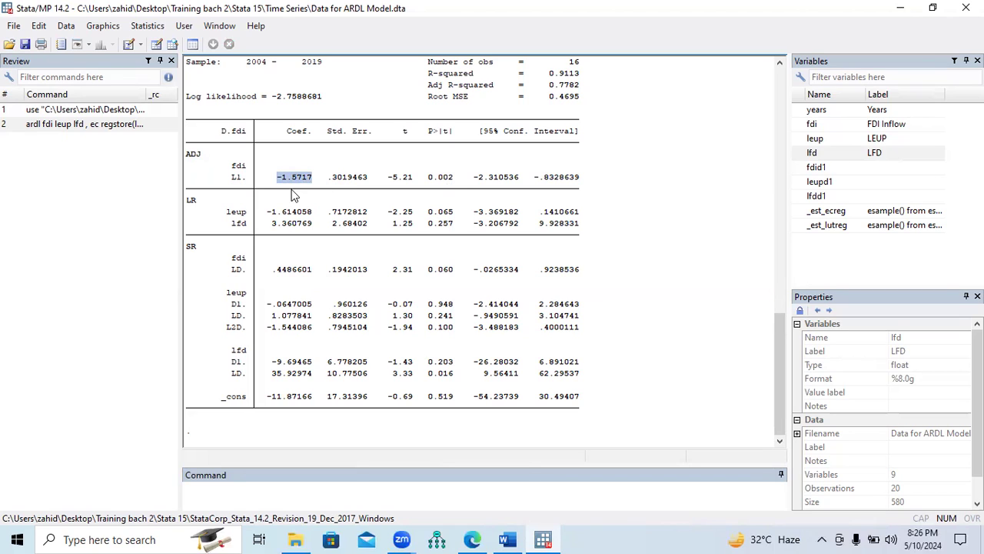
{"action": "left_click_drag", "start_coordinate": [428, 177], "coordinate": [451, 186]}
Examine the long-run (LR) coefficients and p-values of leup and lfd in the regression table
{"action": "left_click", "coordinate": [188, 205]}
{"action": "left_click_drag", "start_coordinate": [187, 203], "coordinate": [196, 200]}
{"action": "left_click_drag", "start_coordinate": [228, 215], "coordinate": [452, 220]}
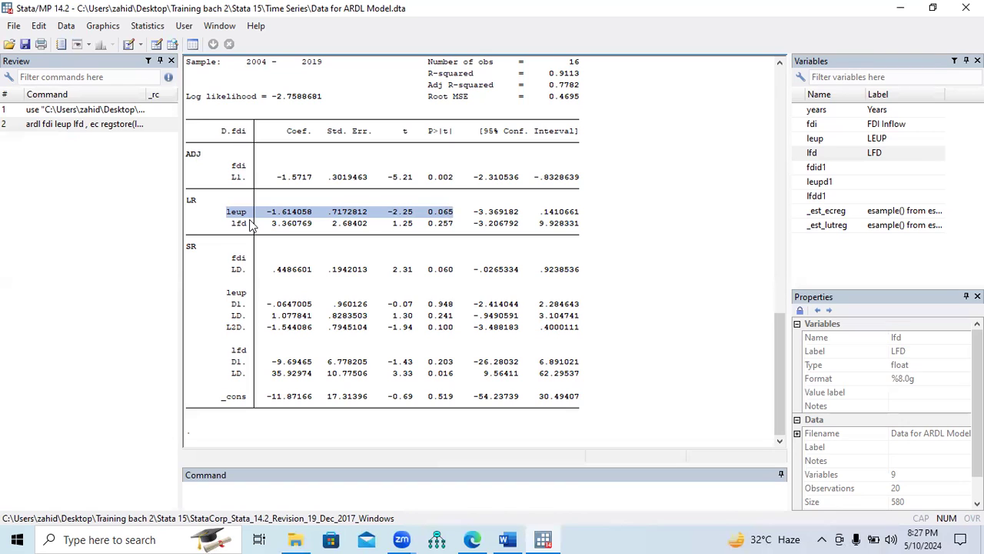
{"action": "left_click_drag", "start_coordinate": [232, 223], "coordinate": [458, 223]}
Examine the short-run (SR) coefficients and p-values of fdi and each leup lag in the regression table
{"action": "left_click_drag", "start_coordinate": [186, 247], "coordinate": [204, 254]}
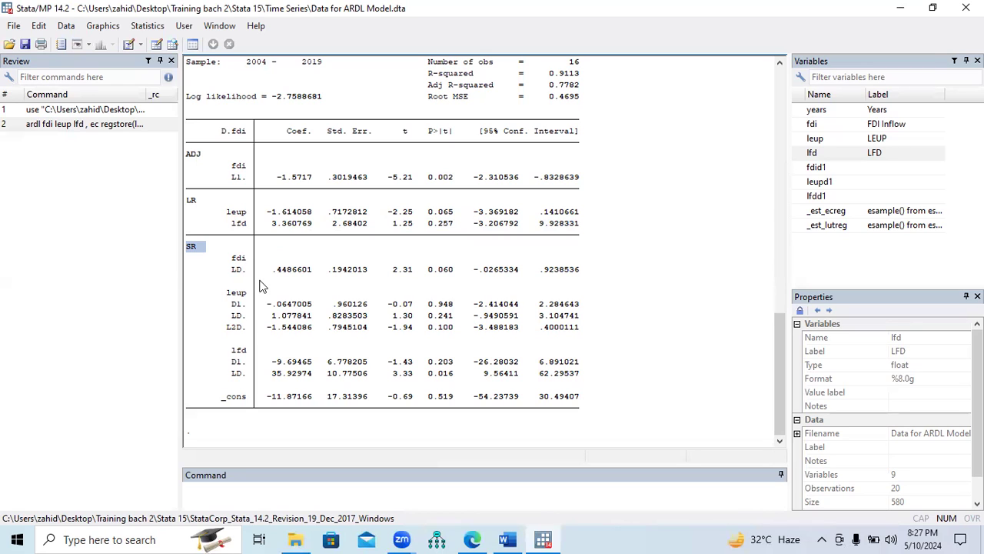
{"action": "left_click_drag", "start_coordinate": [272, 276], "coordinate": [457, 275]}
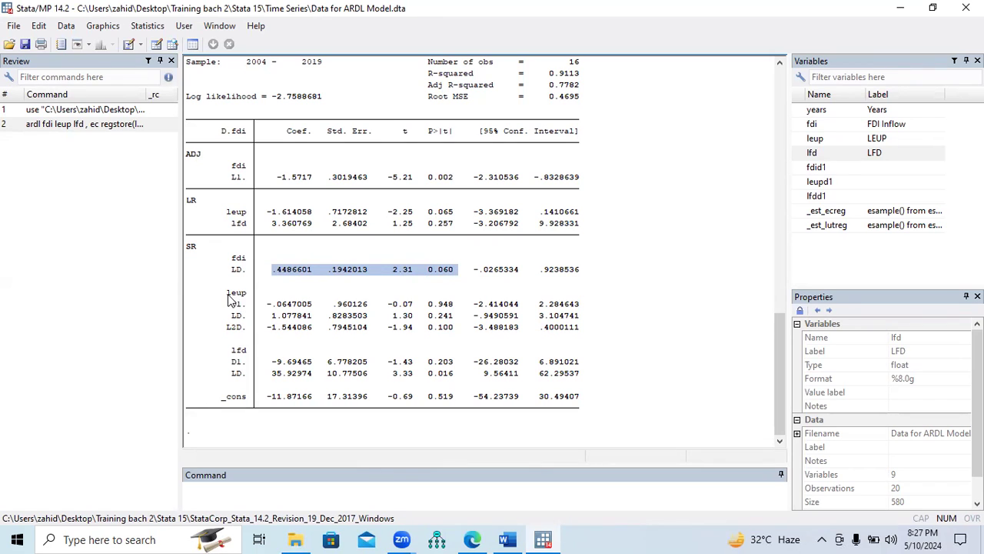
{"action": "left_click_drag", "start_coordinate": [227, 293], "coordinate": [247, 303]}
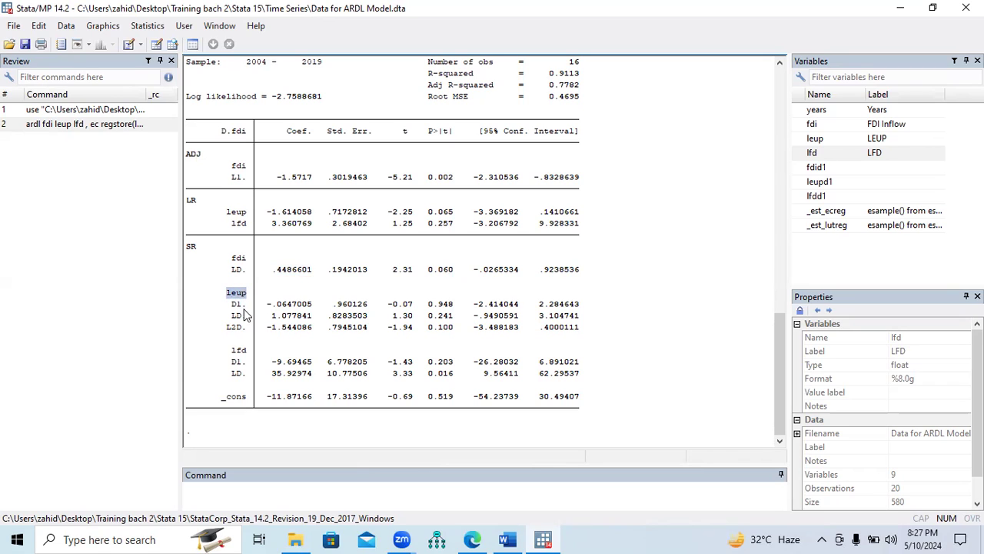
{"action": "double_click", "coordinate": [236, 304]}
{"action": "left_click_drag", "start_coordinate": [277, 317], "coordinate": [437, 310]}
{"action": "left_click_drag", "start_coordinate": [233, 315], "coordinate": [448, 329]}
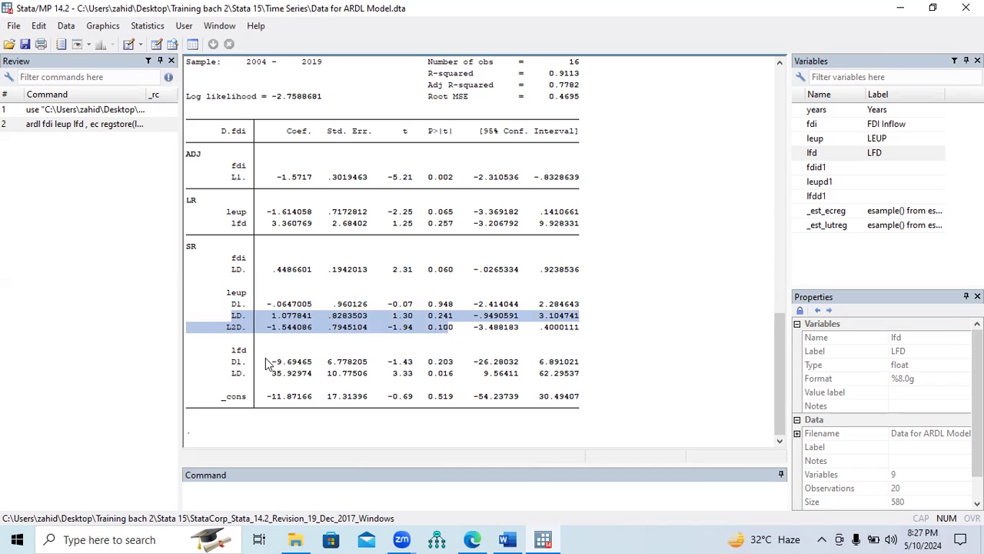
Examine the short-run coefficients and p-values of the D1 and LD terms of lfd
{"action": "left_click_drag", "start_coordinate": [230, 351], "coordinate": [245, 351]}
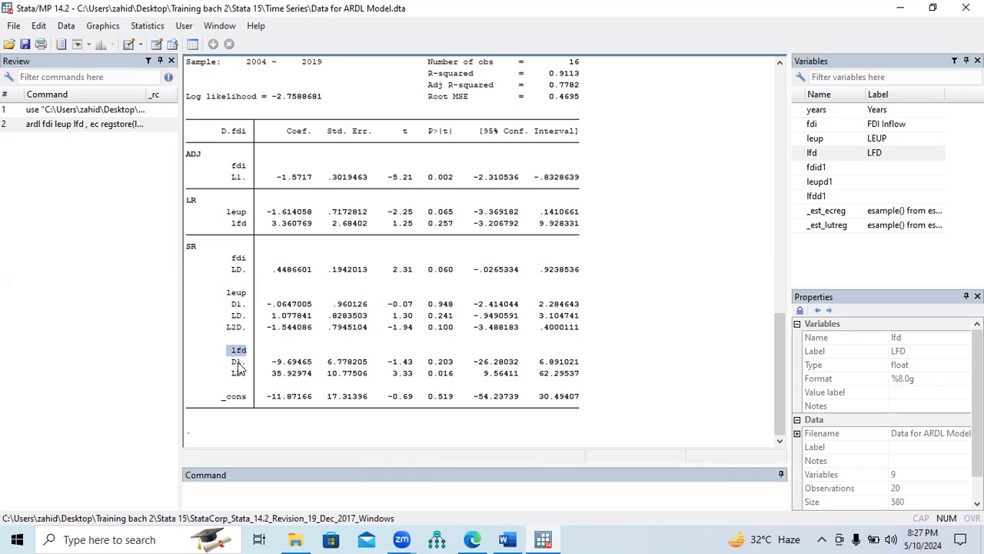
{"action": "left_click_drag", "start_coordinate": [231, 363], "coordinate": [454, 364]}
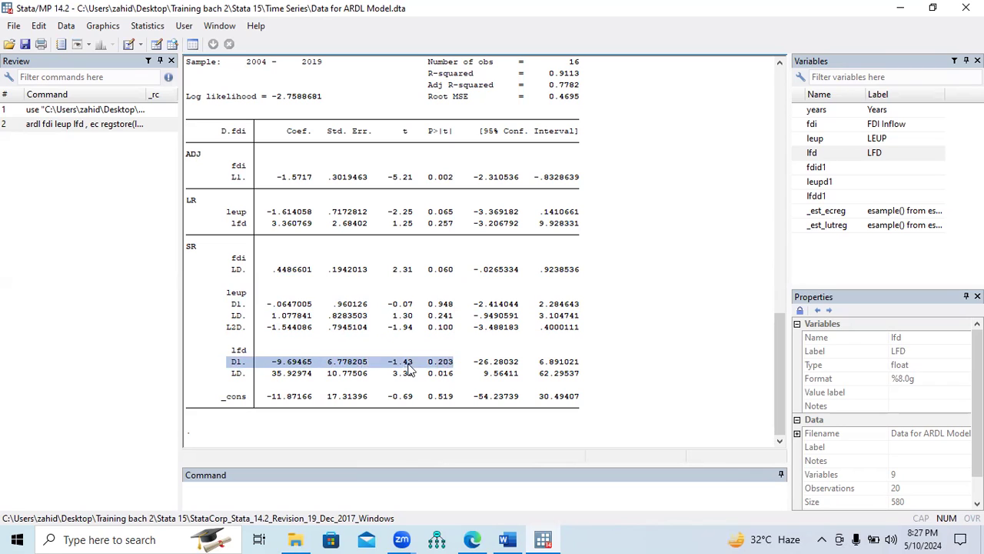
{"action": "left_click_drag", "start_coordinate": [233, 374], "coordinate": [452, 376]}
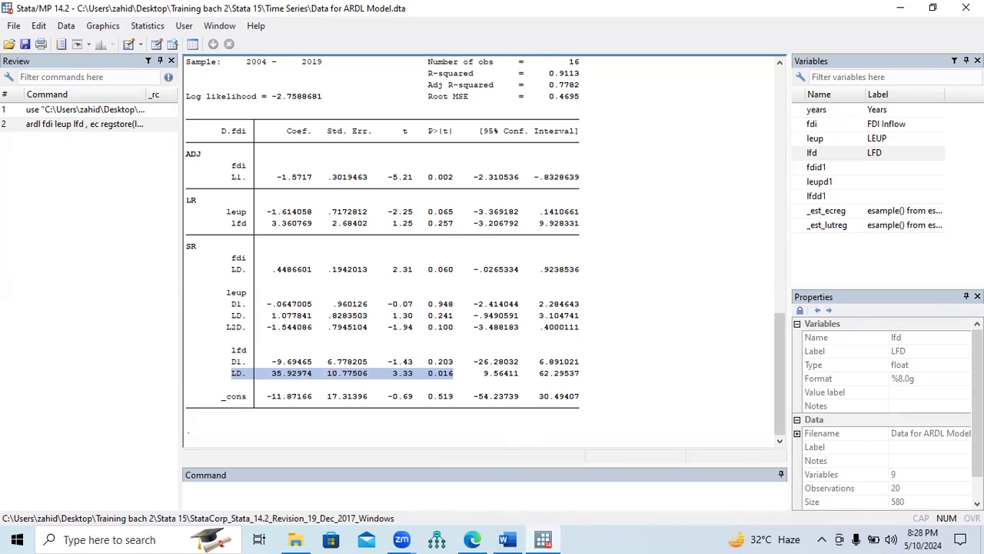
Copy the template "ardl depvar indepvar1 indepvar2 … , aic ec regstore(ecreg)" from the Word document and paste it into Stata as a new command
{"action": "left_click", "coordinate": [507, 539]}
{"action": "scroll", "coordinate": [492, 308], "scroll_direction": "down", "scroll_amount": 3}
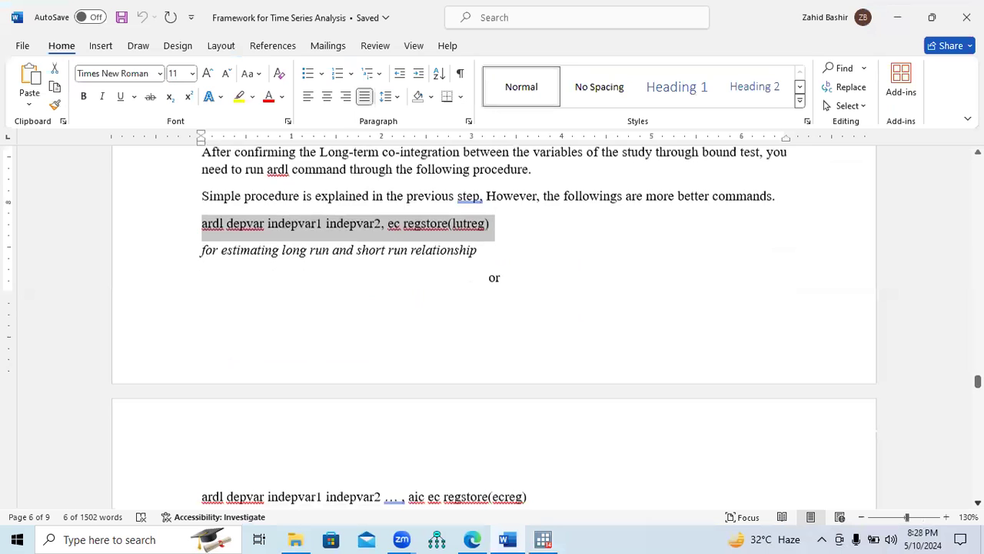
{"action": "scroll", "coordinate": [492, 308], "scroll_direction": "down", "scroll_amount": 2}
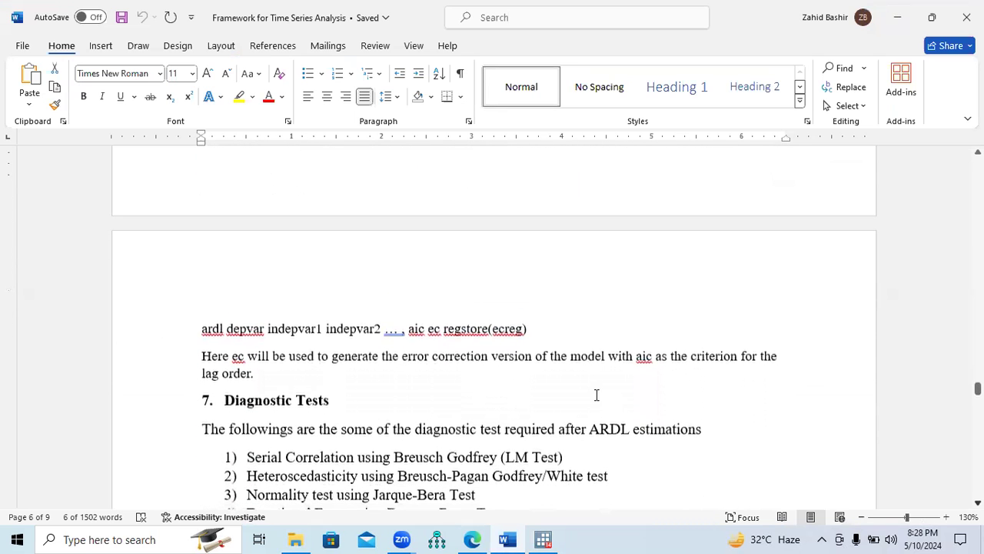
{"action": "scroll", "coordinate": [596, 394], "scroll_direction": "down", "scroll_amount": 2}
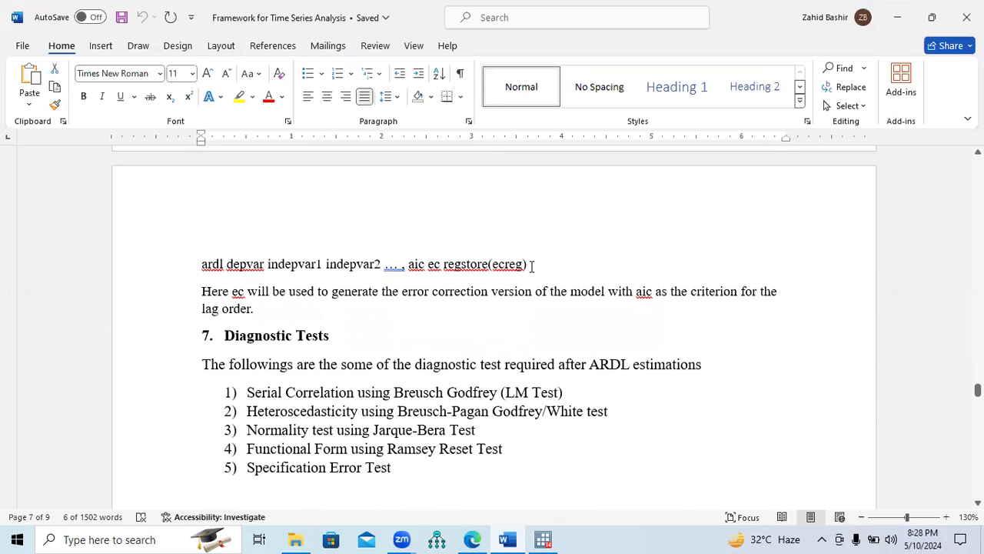
{"action": "left_click_drag", "start_coordinate": [531, 265], "coordinate": [218, 269]}
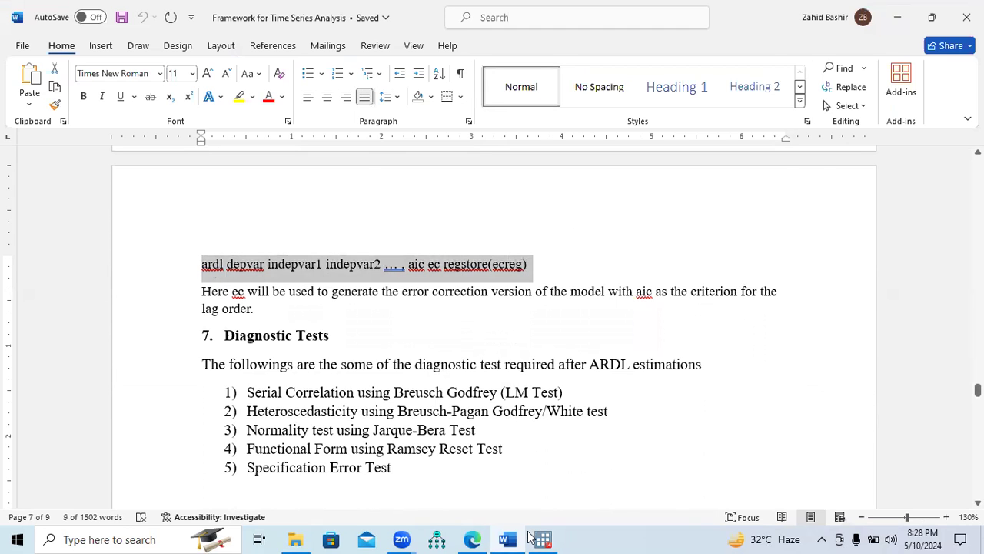
{"action": "left_click", "coordinate": [531, 537]}
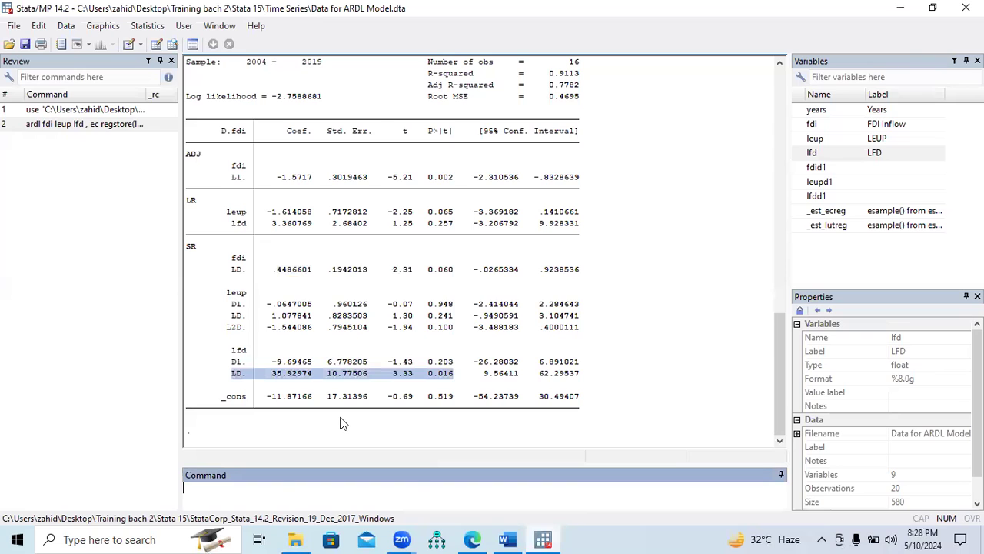
{"action": "type", "text": "ardl depvar indepvar1 indepvar2 ... , aic ec regstore(ecreg)"}
Replace the template's placeholders with fdi, leup and lfd so the command reads "ardl fdi leup lfd, aic ec regstore(ecreg)"
{"action": "double_click", "coordinate": [229, 487]}
{"action": "left_click_drag", "start_coordinate": [235, 491], "coordinate": [381, 490]}
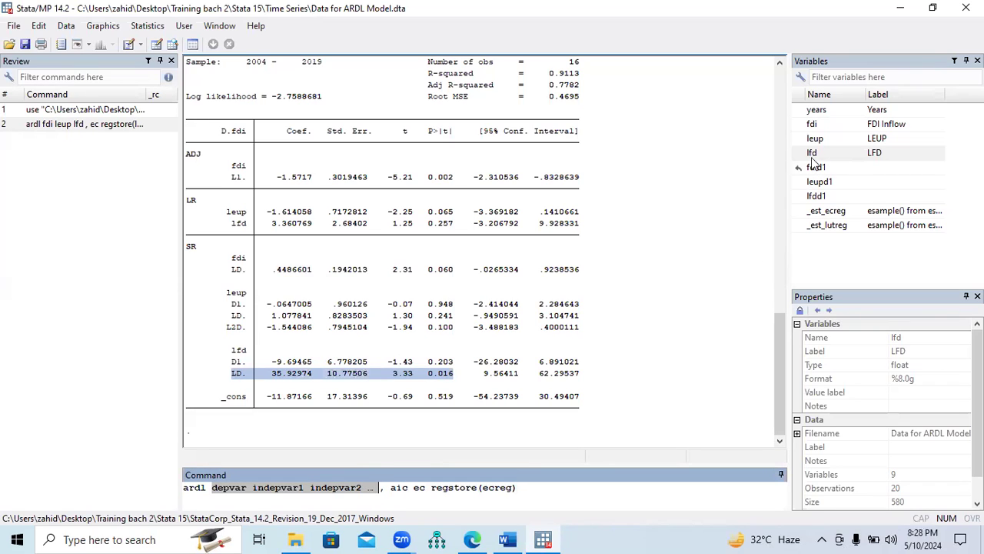
{"action": "left_click", "coordinate": [798, 126]}
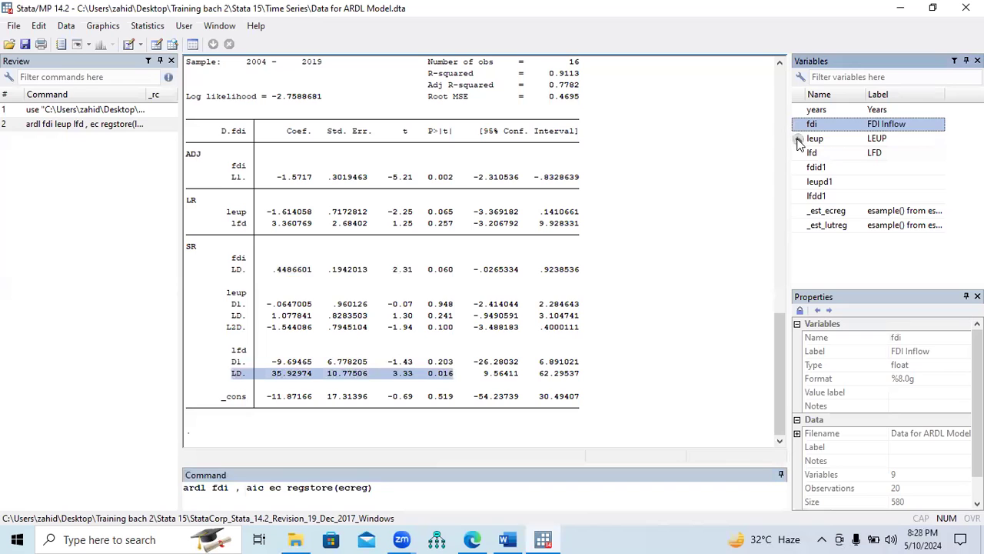
{"action": "left_click", "coordinate": [798, 139]}
{"action": "left_click", "coordinate": [799, 154]}
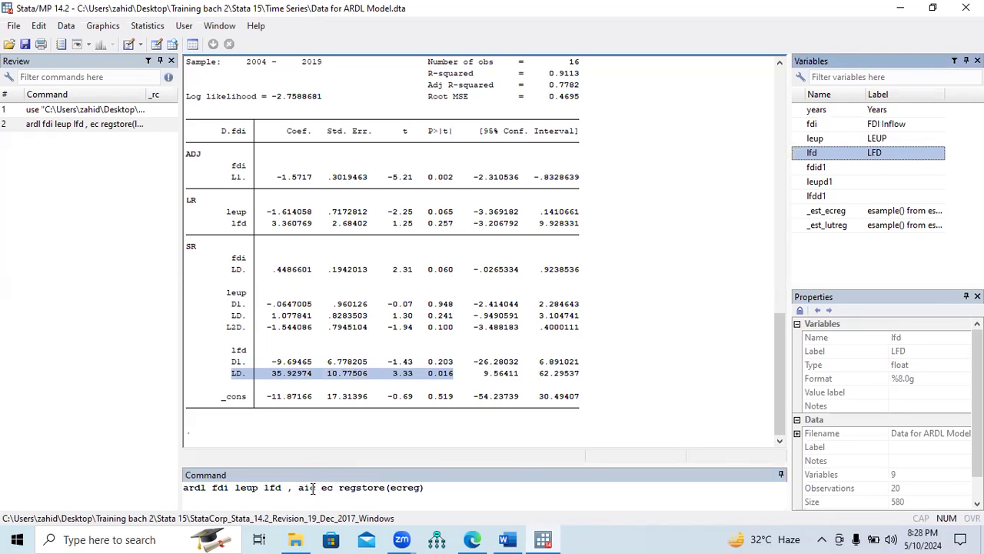
{"action": "left_click", "coordinate": [290, 489]}
{"action": "key", "text": "BackSpace"}
{"action": "key", "text": "BackSpace"}
{"action": "type", "text": ","}
Check the aic option against the Optimal Lag Selection section of the Word document and return to Stata
{"action": "left_click_drag", "start_coordinate": [292, 489], "coordinate": [310, 491]}
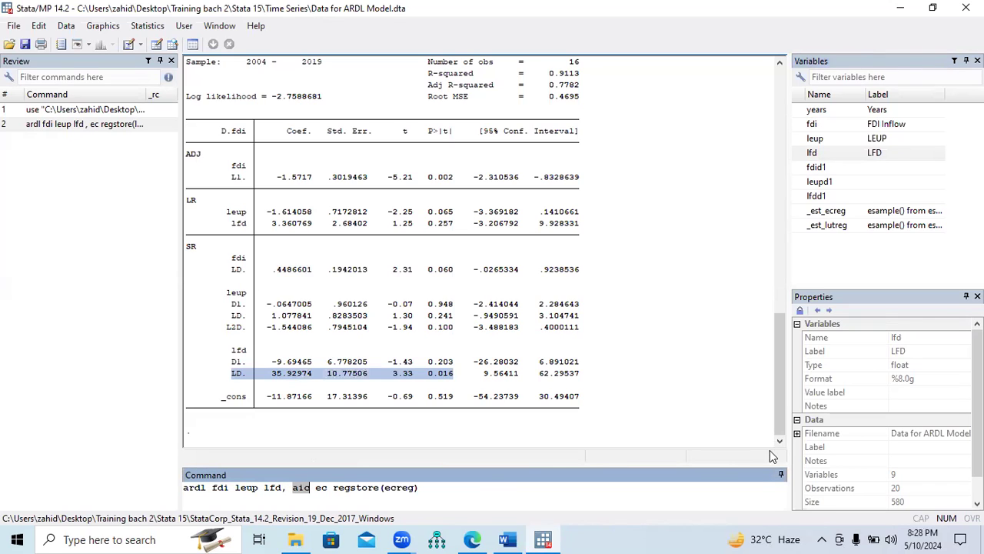
{"action": "left_click", "coordinate": [508, 540]}
{"action": "left_click_drag", "start_coordinate": [978, 387], "coordinate": [979, 331]}
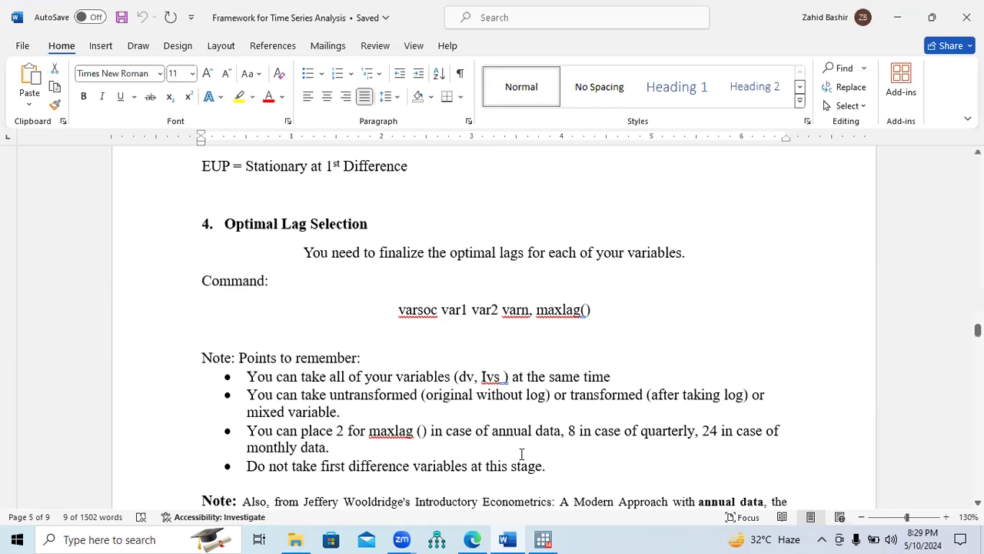
{"action": "key", "text": "alt+Tab"}
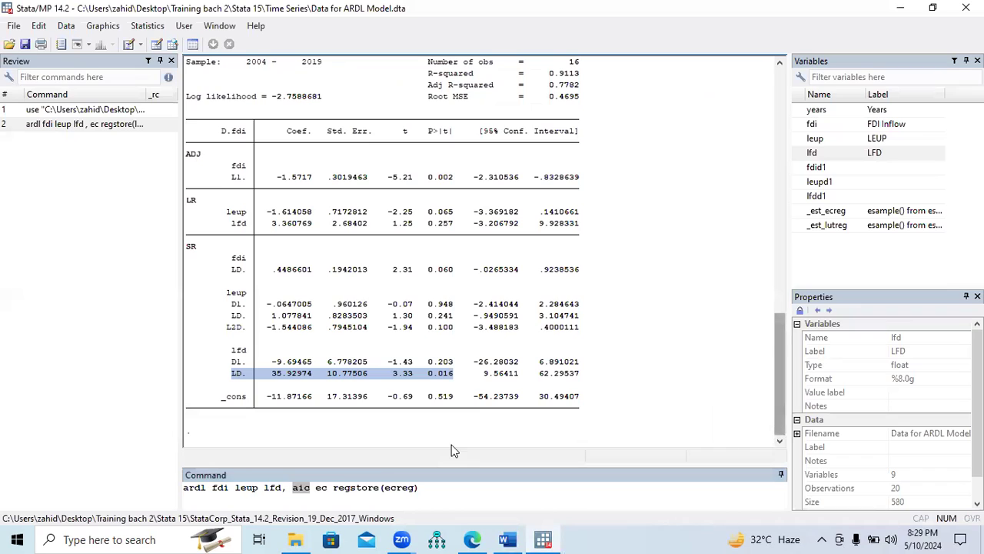
Review the aic, ec and regstore(ecreg) options, run the command and show its complete regression output
{"action": "left_click", "coordinate": [306, 488]}
{"action": "double_click", "coordinate": [300, 489]}
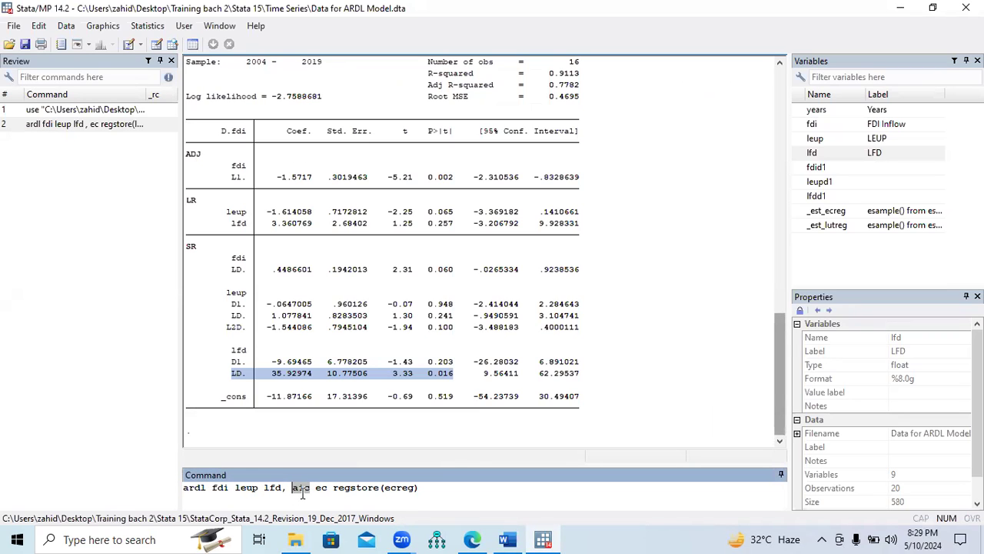
{"action": "double_click", "coordinate": [319, 488]}
{"action": "left_click_drag", "start_coordinate": [333, 488], "coordinate": [412, 490]}
{"action": "left_click", "coordinate": [420, 489]}
{"action": "key", "text": "Return"}
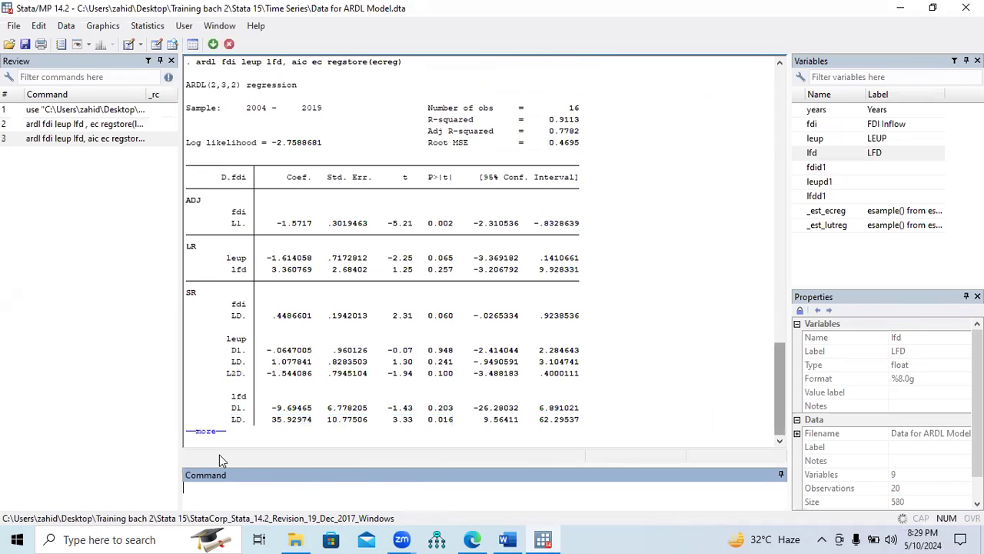
{"action": "left_click", "coordinate": [210, 432]}
Examine the R-squared and adjusted R-squared in the header of the aic regression
{"action": "left_click_drag", "start_coordinate": [778, 392], "coordinate": [778, 352]}
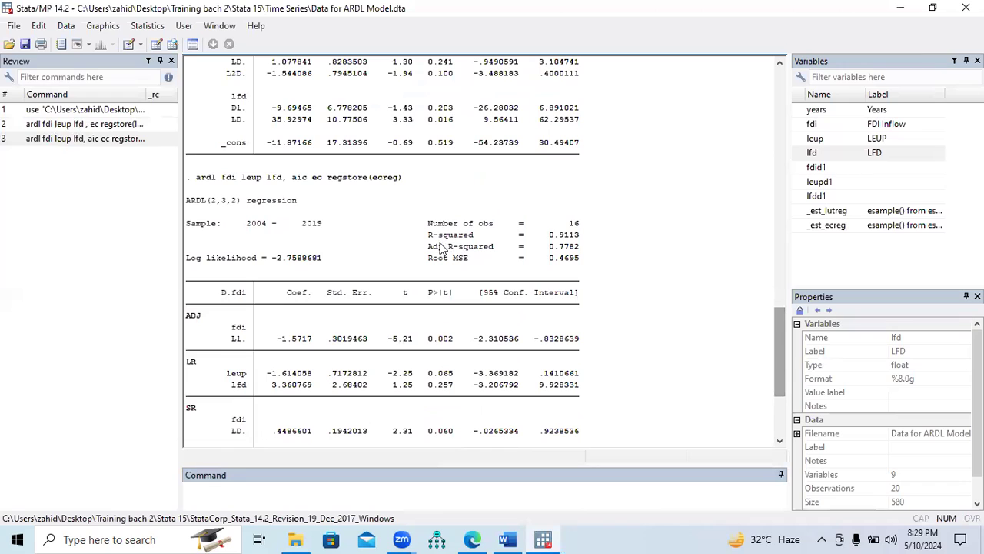
{"action": "left_click_drag", "start_coordinate": [428, 235], "coordinate": [587, 241]}
{"action": "left_click_drag", "start_coordinate": [429, 248], "coordinate": [578, 256]}
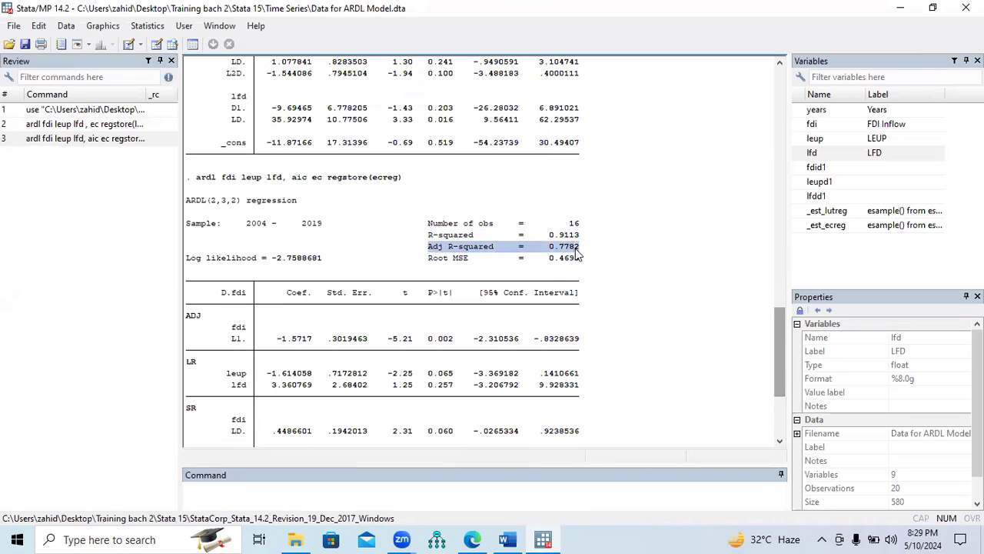
Compare the ADJ term of fdi in the aic regression with the one in the earlier lutreg regression
{"action": "left_click_drag", "start_coordinate": [184, 321], "coordinate": [456, 341]}
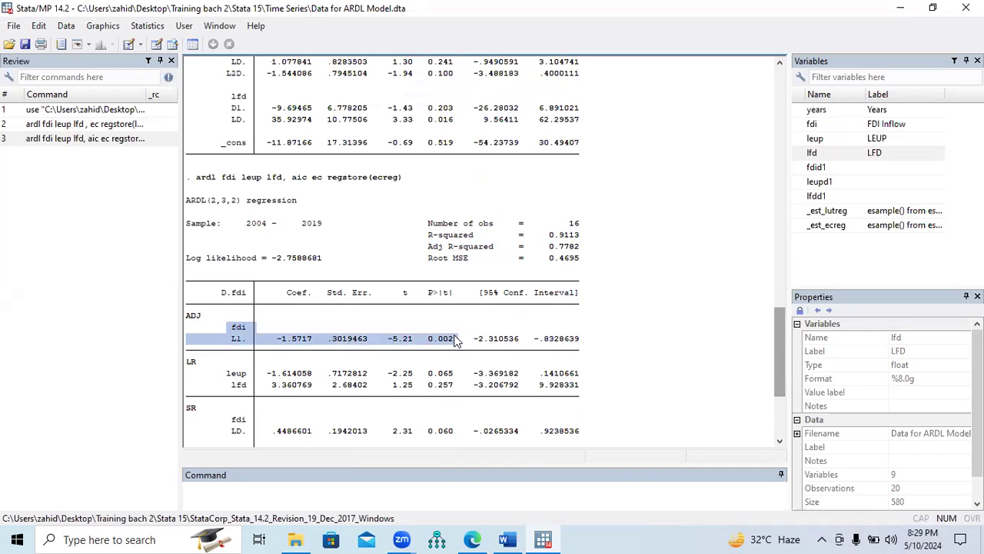
{"action": "left_click_drag", "start_coordinate": [786, 365], "coordinate": [785, 305]}
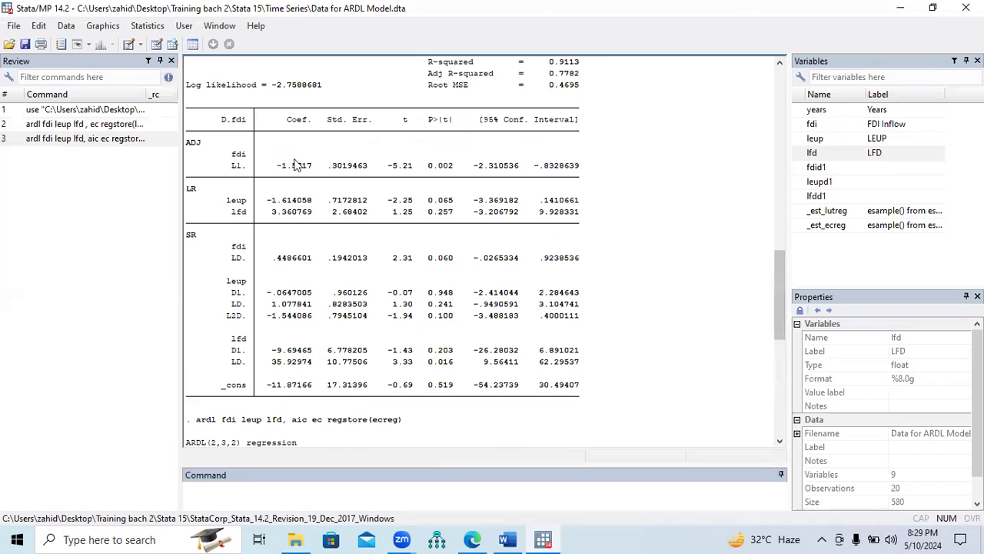
{"action": "left_click_drag", "start_coordinate": [279, 169], "coordinate": [453, 171]}
Examine the long-run row of leup and the short-run rows of fdi, leup and lfd in the aic regression
{"action": "left_click_drag", "start_coordinate": [778, 278], "coordinate": [778, 353]}
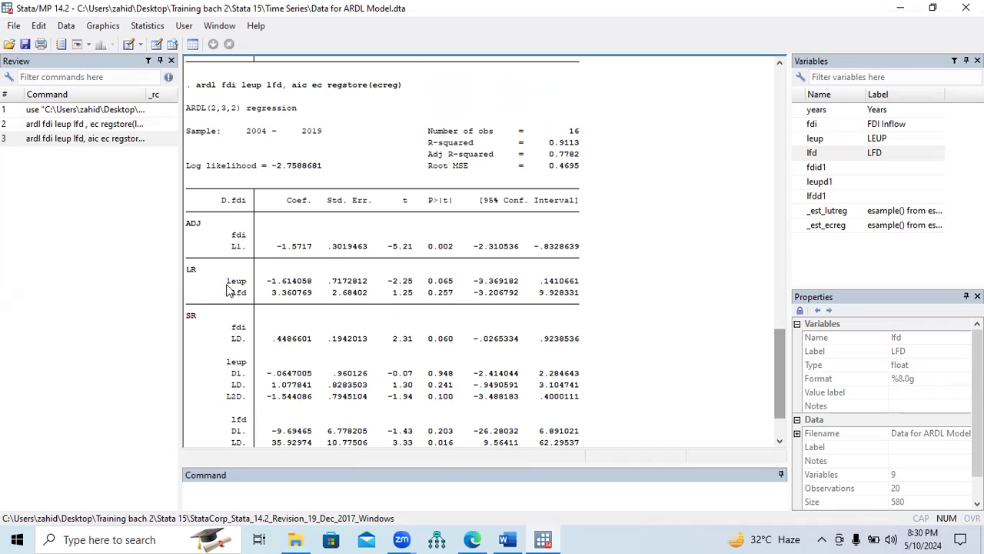
{"action": "left_click_drag", "start_coordinate": [227, 288], "coordinate": [456, 287]}
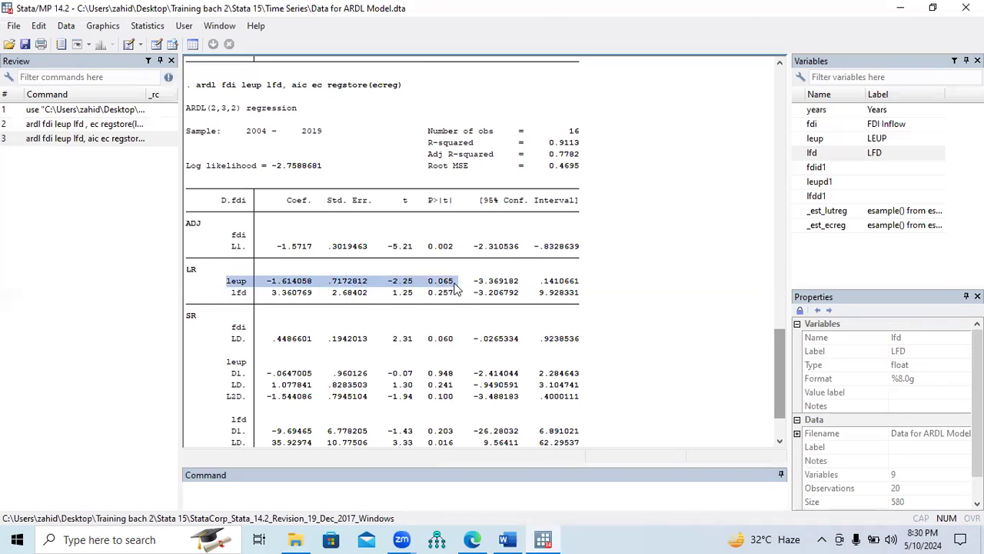
{"action": "left_click_drag", "start_coordinate": [781, 377], "coordinate": [786, 410]}
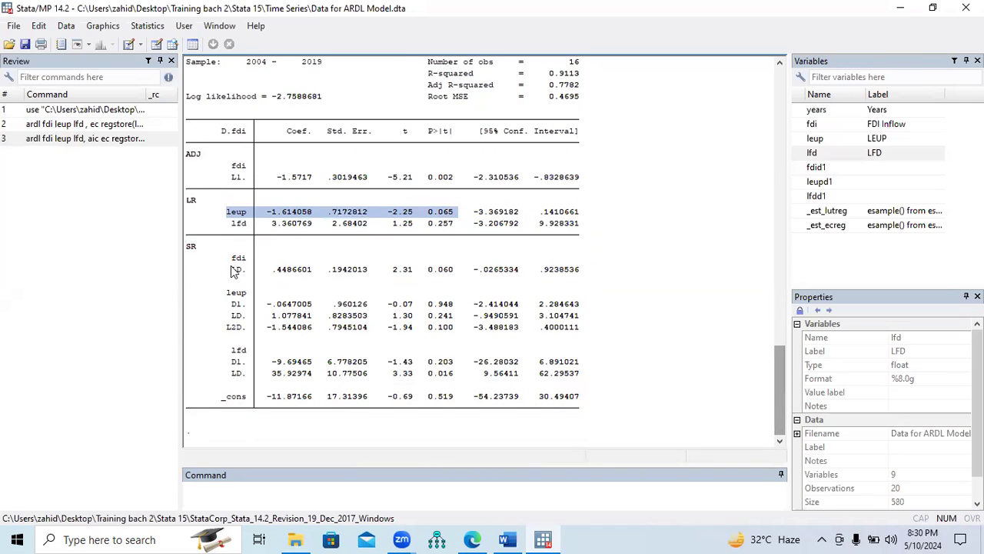
{"action": "left_click_drag", "start_coordinate": [234, 271], "coordinate": [454, 277]}
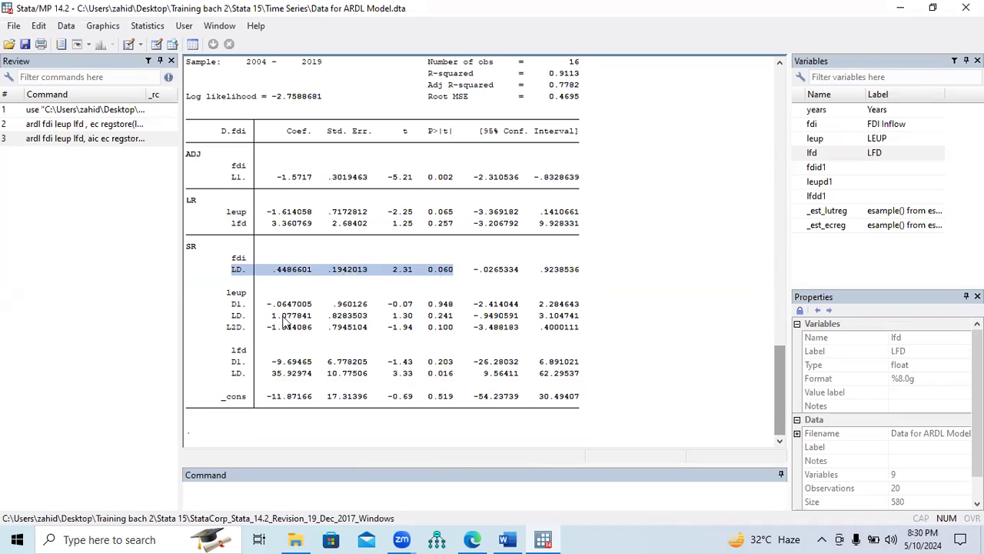
{"action": "left_click_drag", "start_coordinate": [231, 304], "coordinate": [449, 333]}
{"action": "left_click_drag", "start_coordinate": [231, 353], "coordinate": [452, 376]}
Compare the ARDL lag orders in the headings of the lutreg and ecreg regressions, checking the order for each variable
{"action": "left_click_drag", "start_coordinate": [780, 399], "coordinate": [775, 275]}
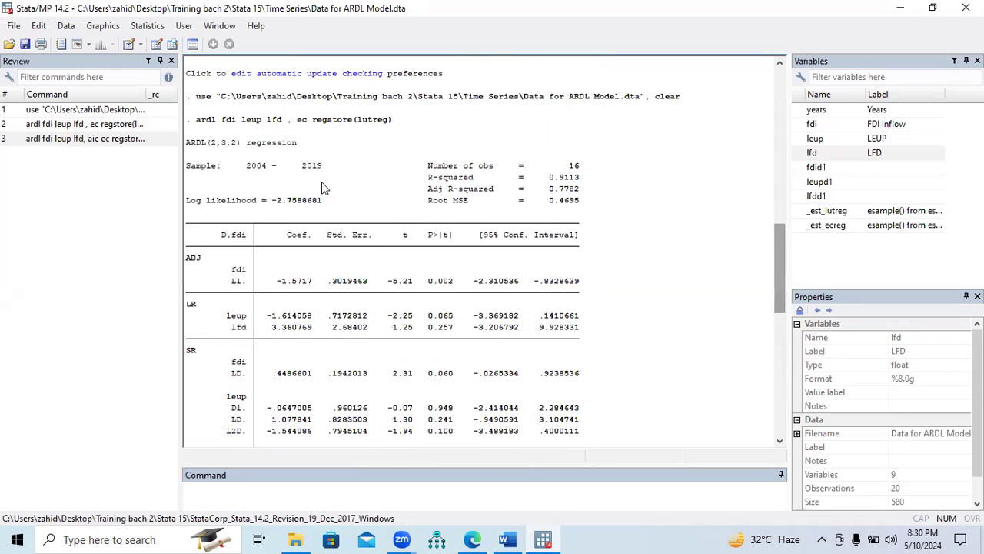
{"action": "left_click_drag", "start_coordinate": [208, 145], "coordinate": [240, 144]}
{"action": "left_click_drag", "start_coordinate": [780, 276], "coordinate": [778, 343]}
{"action": "left_click_drag", "start_coordinate": [213, 271], "coordinate": [236, 271]}
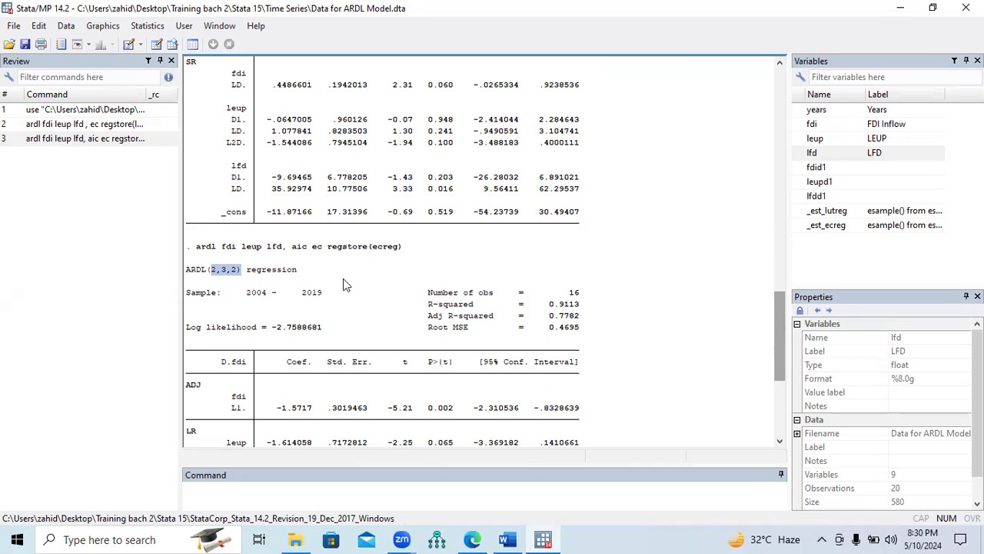
{"action": "left_click_drag", "start_coordinate": [210, 274], "coordinate": [216, 275]}
{"action": "left_click_drag", "start_coordinate": [221, 272], "coordinate": [237, 276]}
{"action": "left_click_drag", "start_coordinate": [776, 359], "coordinate": [779, 434]}
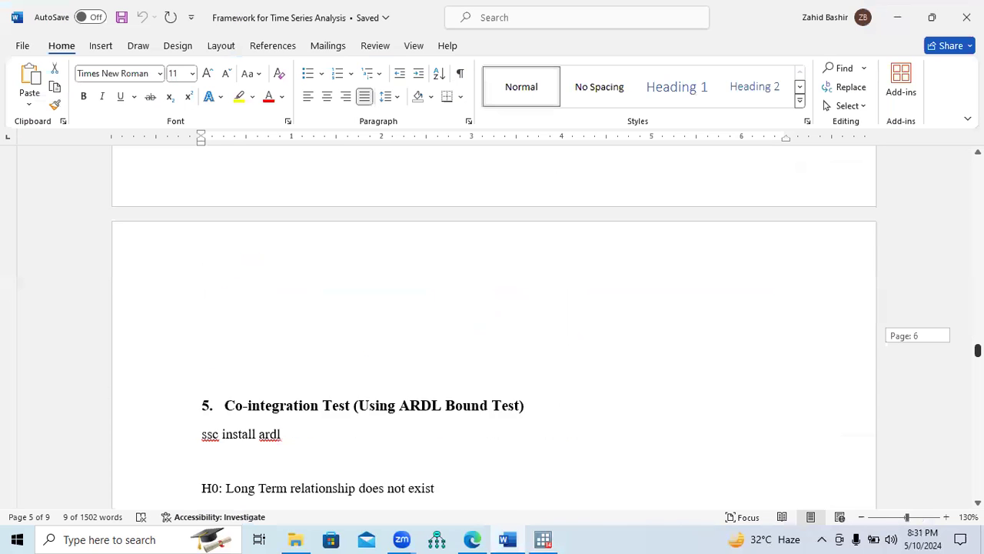
Switch to the Word document and review its ARDL Estimation section and the list of required Diagnostic Tests
{"action": "left_click_drag", "start_coordinate": [978, 334], "coordinate": [977, 379]}
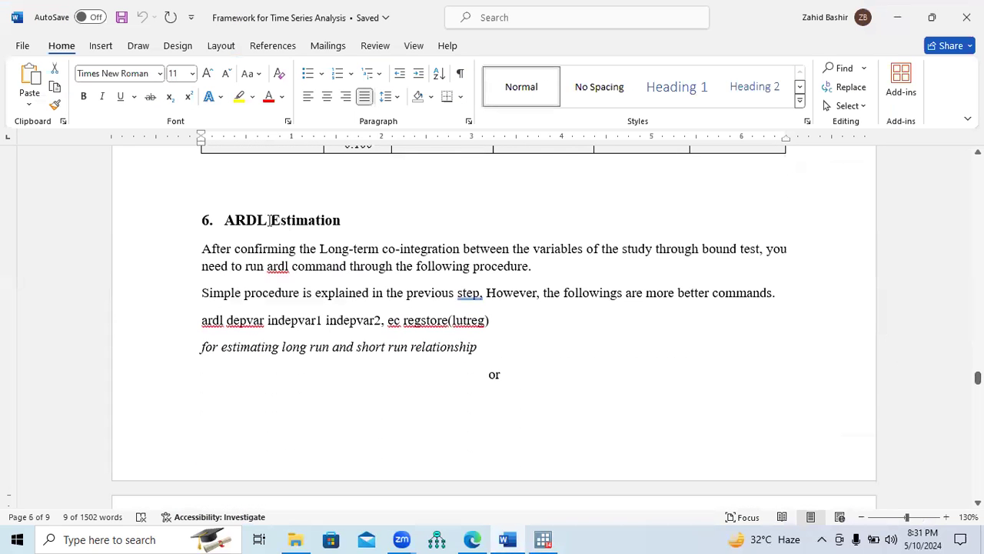
{"action": "left_click_drag", "start_coordinate": [231, 220], "coordinate": [344, 221]}
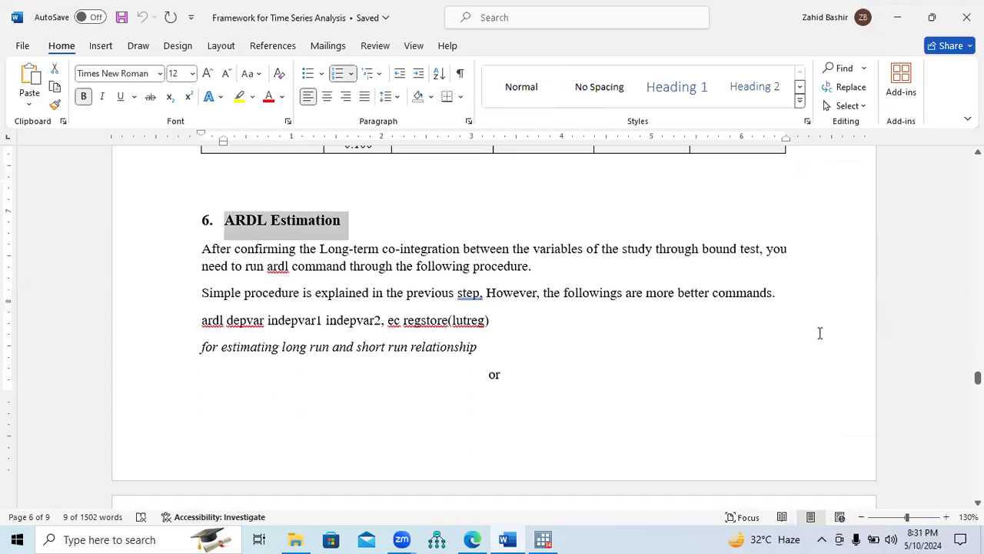
{"action": "left_click_drag", "start_coordinate": [977, 377], "coordinate": [977, 394]}
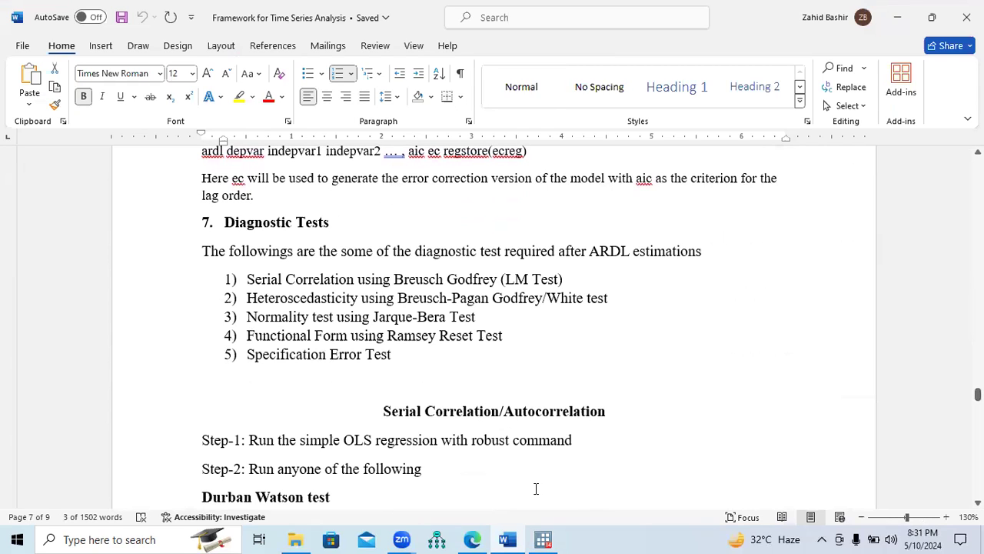
{"action": "key", "text": "alt+Tab"}
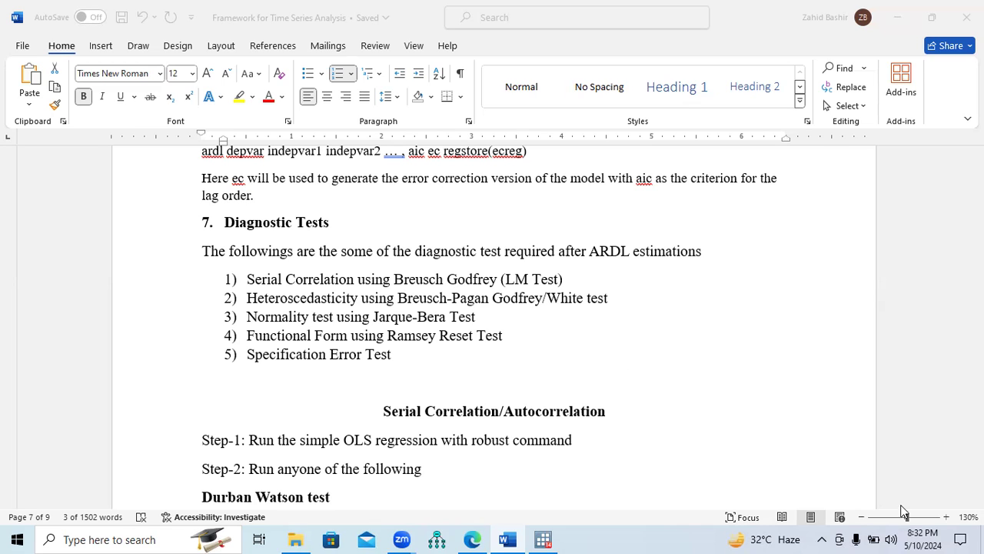
Review the five required diagnostic tests in the document at 160% zoom, highlighting each test's name from Serial Correlation to Specification Error
{"action": "left_click", "coordinate": [948, 519]}
{"action": "left_click", "coordinate": [948, 519]}
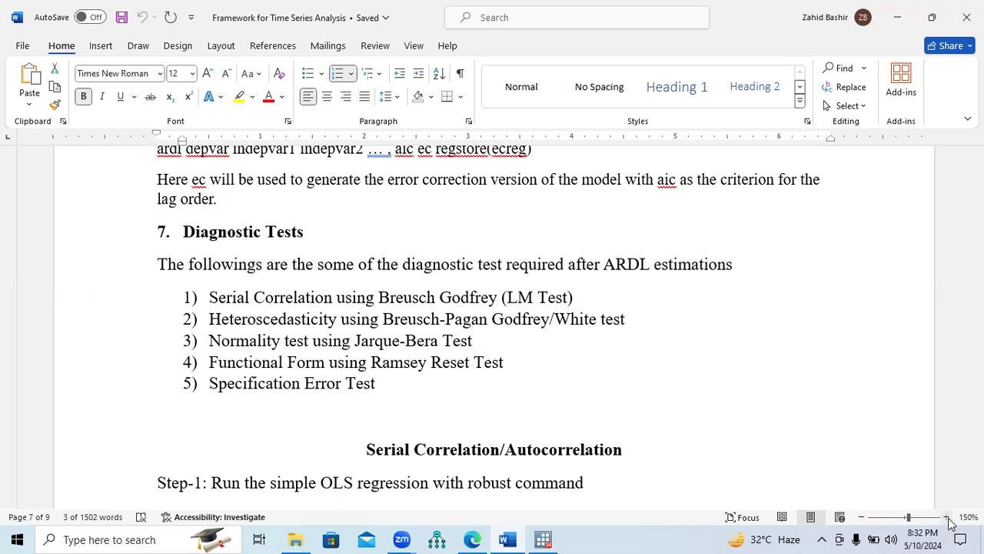
{"action": "left_click", "coordinate": [948, 518]}
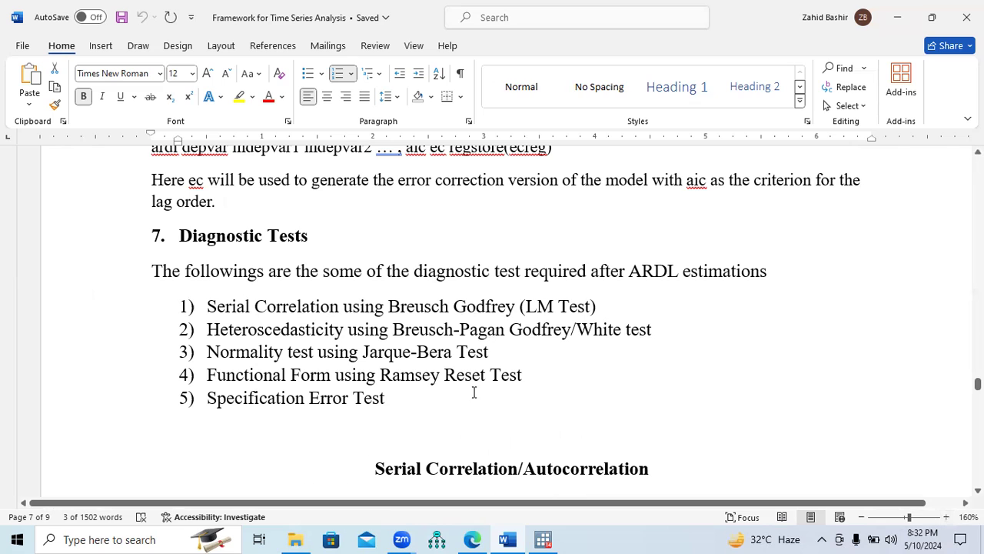
{"action": "left_click_drag", "start_coordinate": [231, 310], "coordinate": [340, 308]}
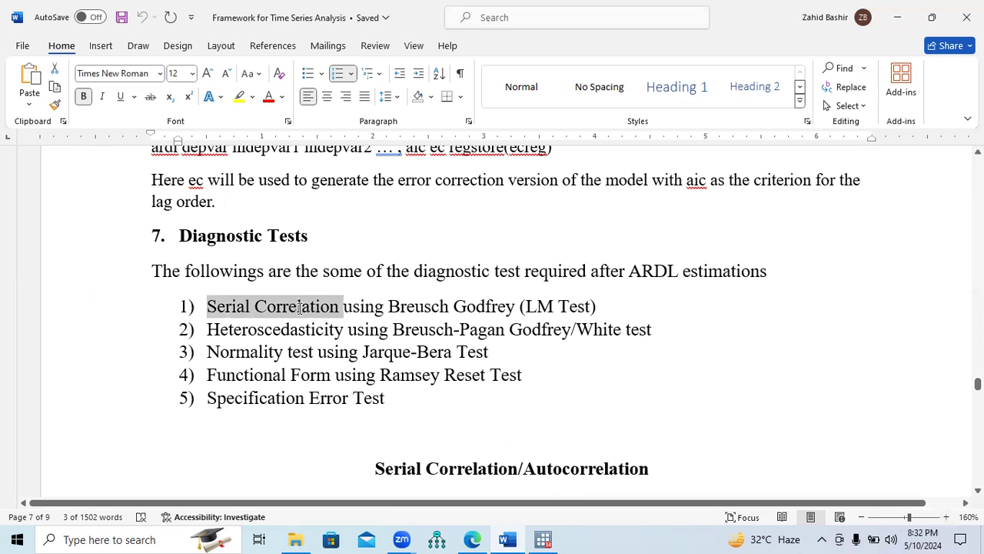
{"action": "left_click_drag", "start_coordinate": [216, 331], "coordinate": [342, 336]}
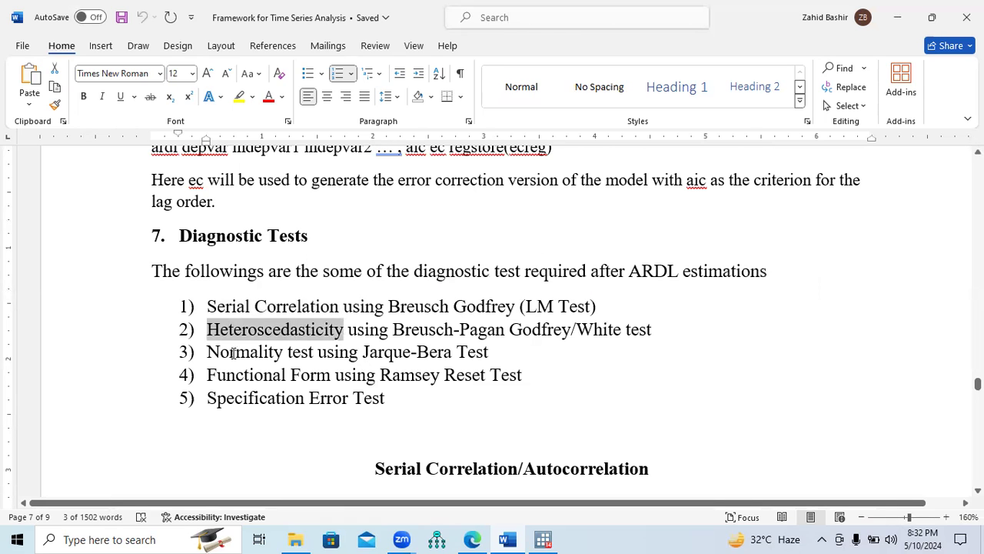
{"action": "left_click_drag", "start_coordinate": [209, 353], "coordinate": [283, 357]}
{"action": "left_click_drag", "start_coordinate": [210, 375], "coordinate": [317, 382]}
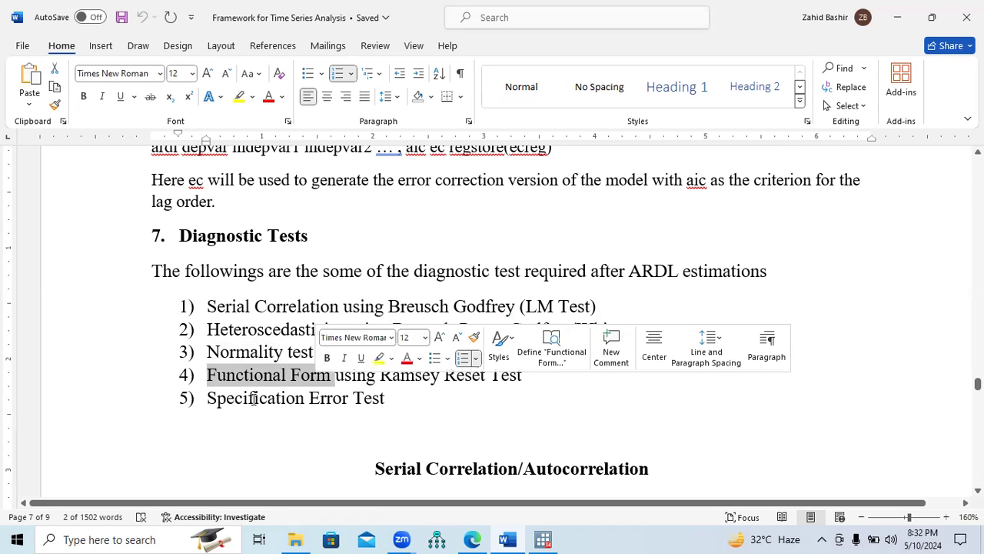
{"action": "left_click_drag", "start_coordinate": [209, 398], "coordinate": [351, 408]}
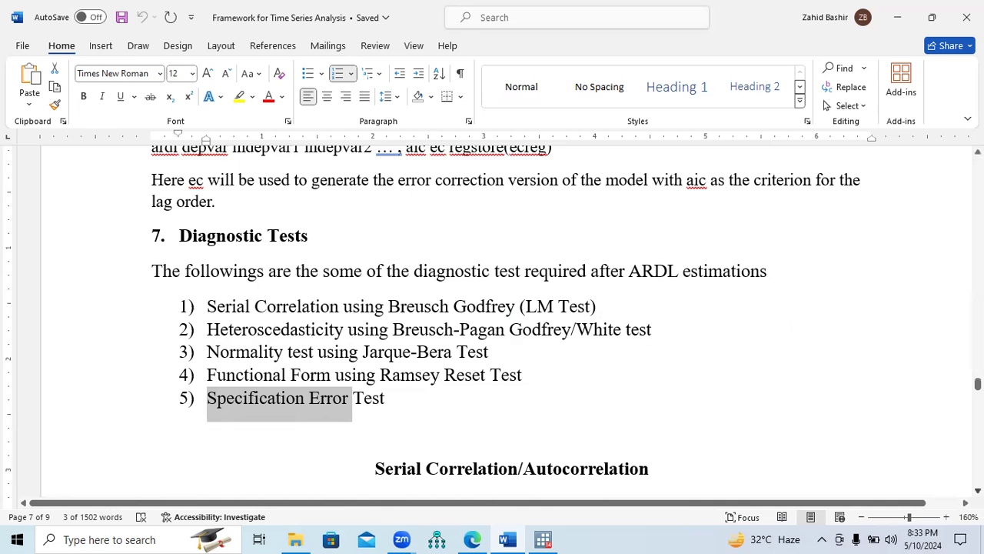
Read Step-1 and Step-2 of the Serial Correlation/Autocorrelation section and check the existing ARDL regression in Stata
{"action": "scroll", "coordinate": [949, 483], "scroll_direction": "down", "scroll_amount": 3}
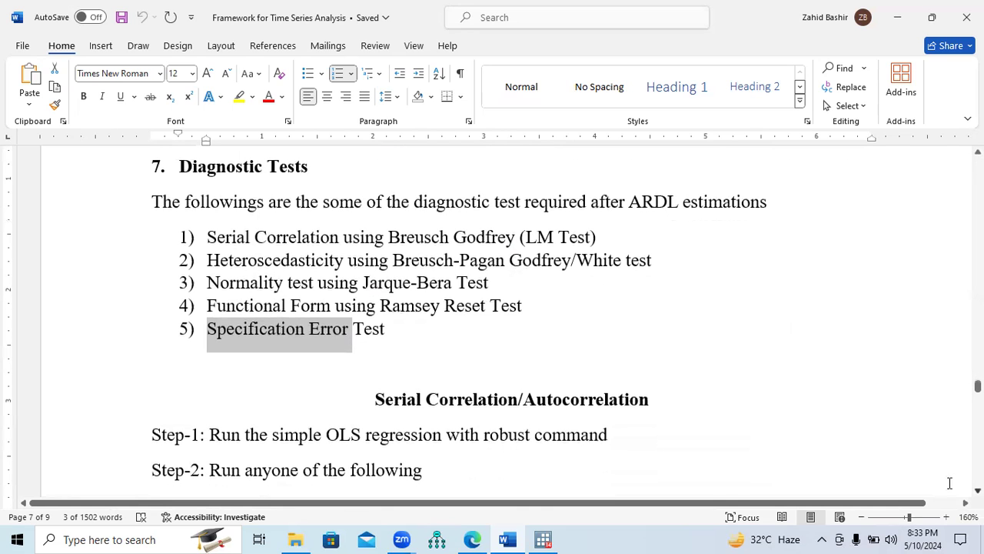
{"action": "left_click_drag", "start_coordinate": [208, 238], "coordinate": [343, 240]}
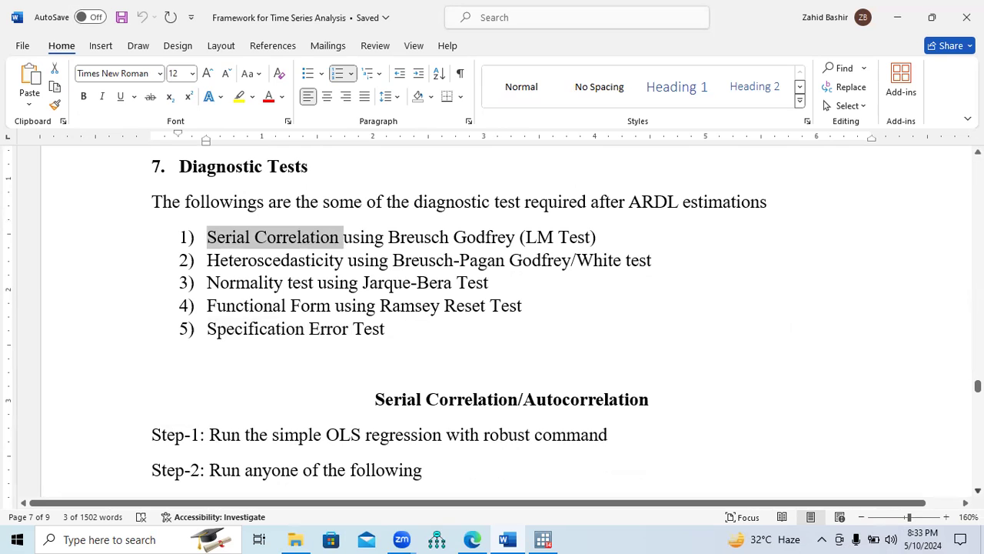
{"action": "scroll", "coordinate": [492, 323], "scroll_direction": "down", "scroll_amount": 5}
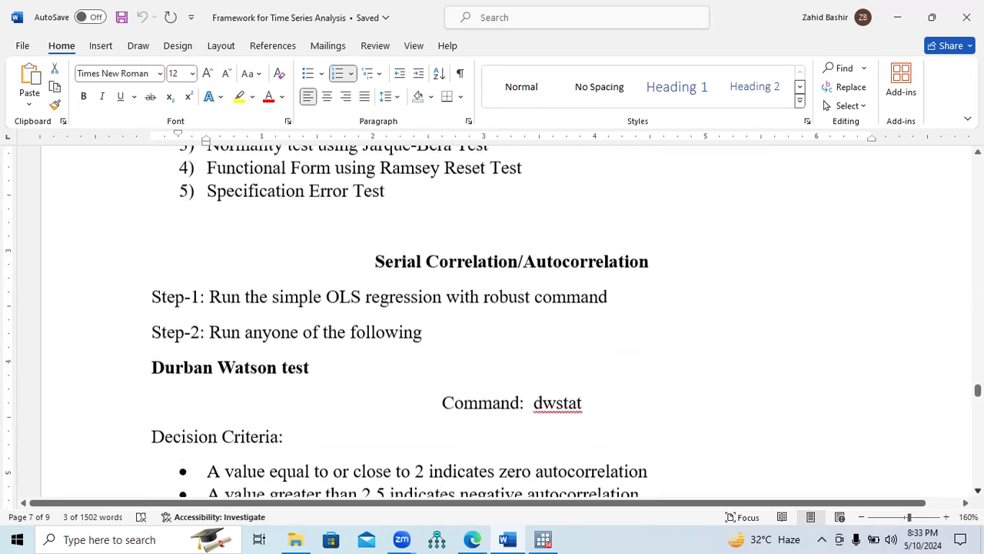
{"action": "scroll", "coordinate": [492, 323], "scroll_direction": "down", "scroll_amount": 1}
{"action": "scroll", "coordinate": [613, 320], "scroll_direction": "down", "scroll_amount": 1}
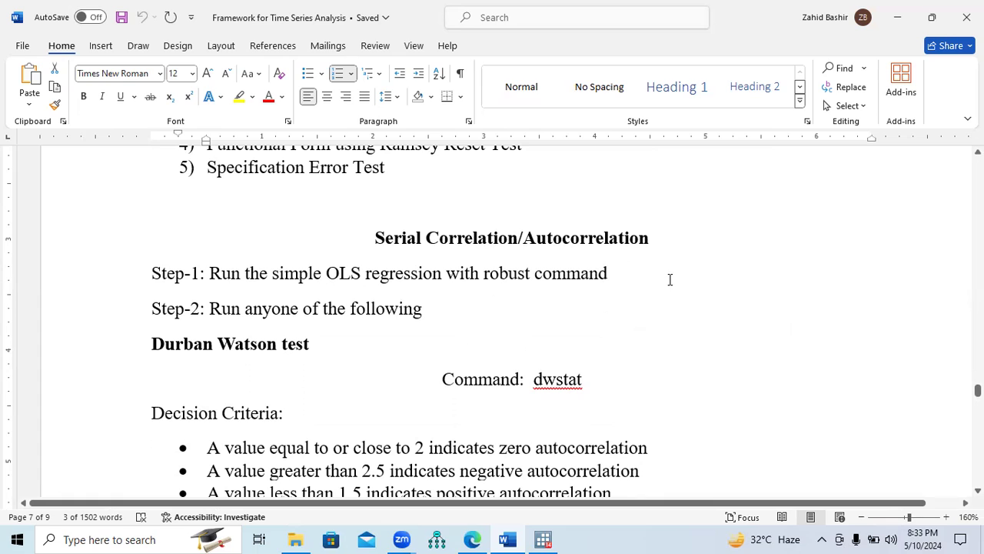
{"action": "left_click_drag", "start_coordinate": [214, 275], "coordinate": [351, 281]}
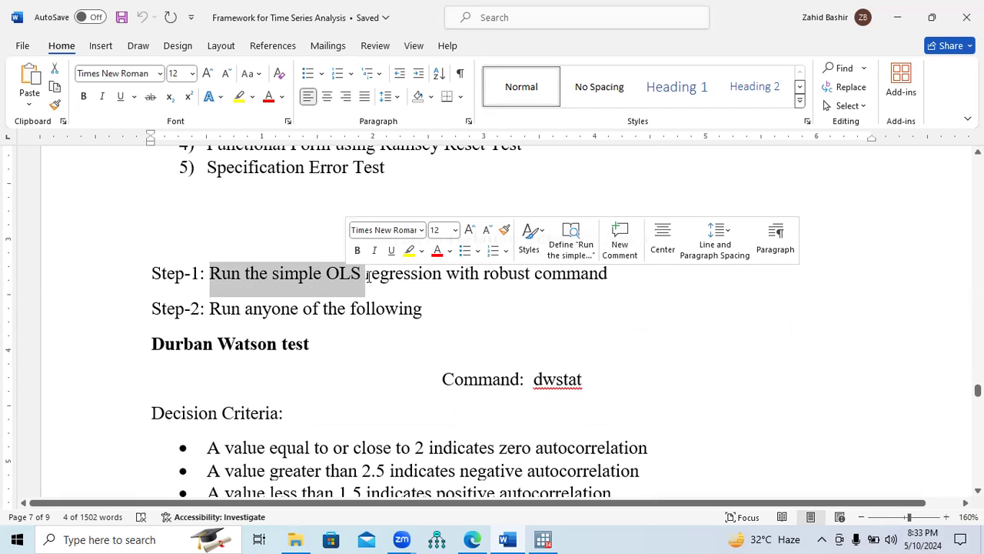
{"action": "left_click", "coordinate": [458, 322]}
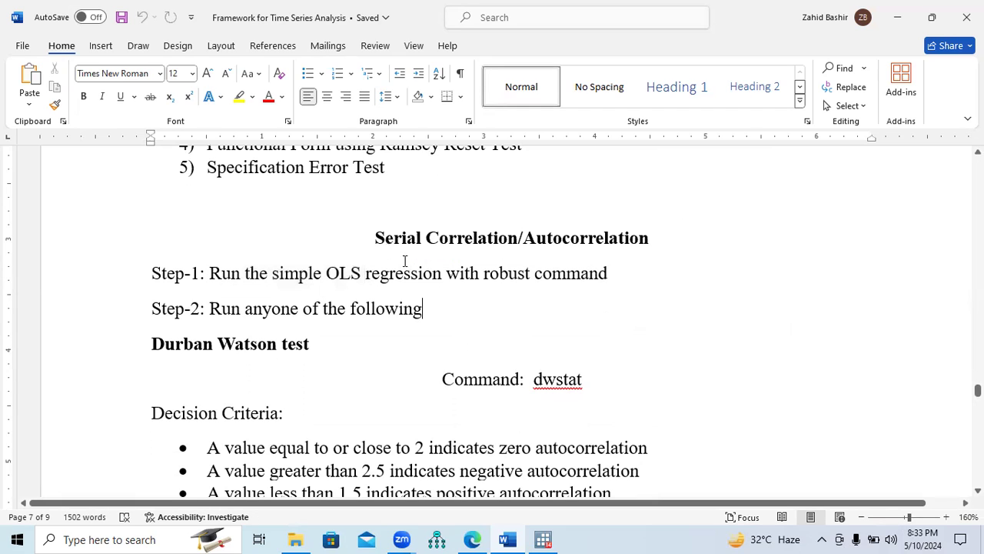
{"action": "left_click_drag", "start_coordinate": [608, 276], "coordinate": [234, 279]}
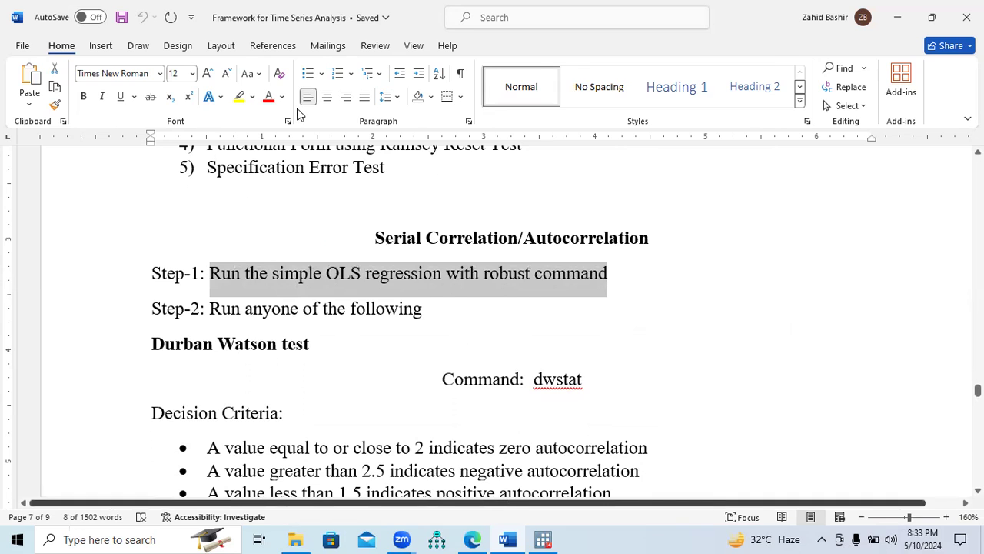
{"action": "key", "text": "alt+Tab"}
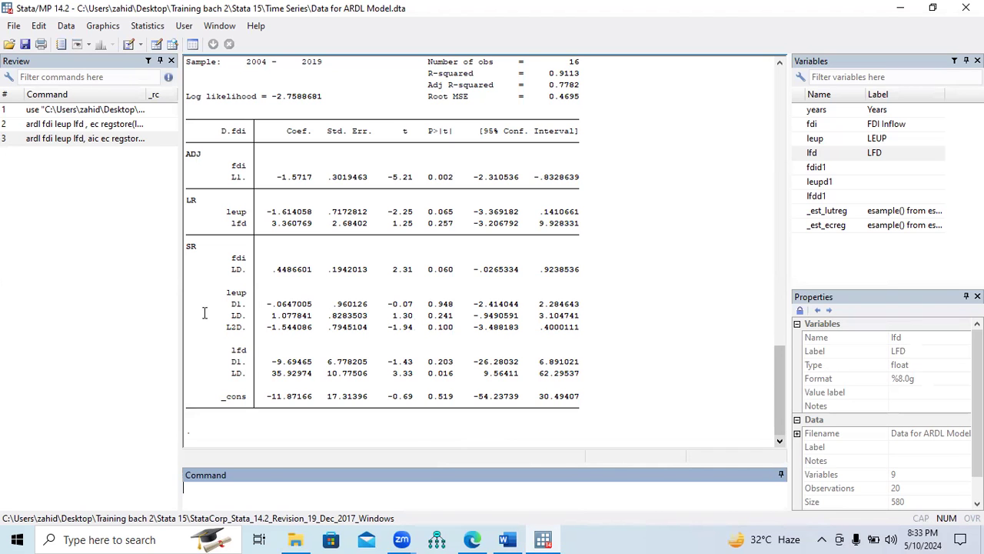
{"action": "key", "text": "alt+Tab"}
{"action": "left_click_drag", "start_coordinate": [154, 309], "coordinate": [429, 315]}
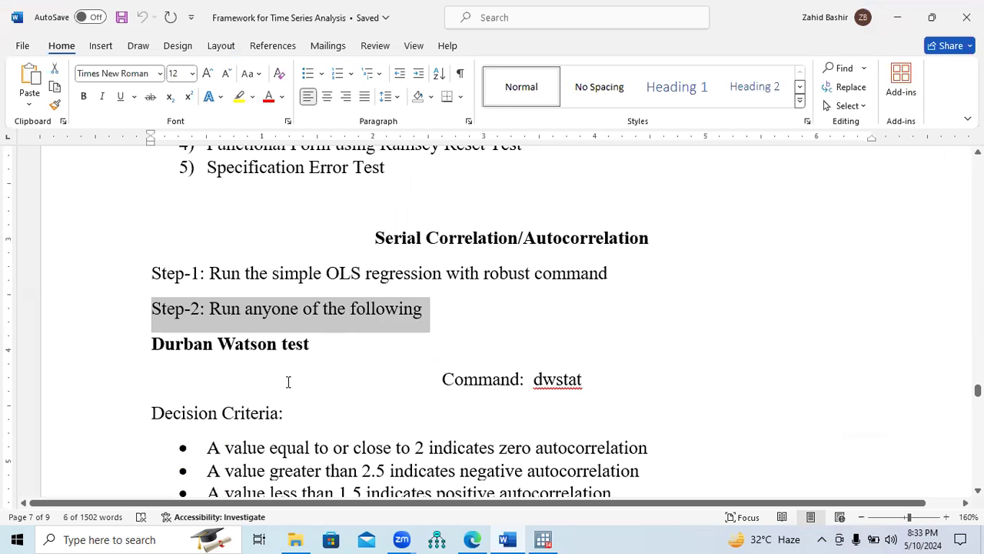
Look up the Durbin-Watson command in the document and run dwstat in Stata after the aic ARDL regression
{"action": "left_click_drag", "start_coordinate": [582, 380], "coordinate": [533, 380]}
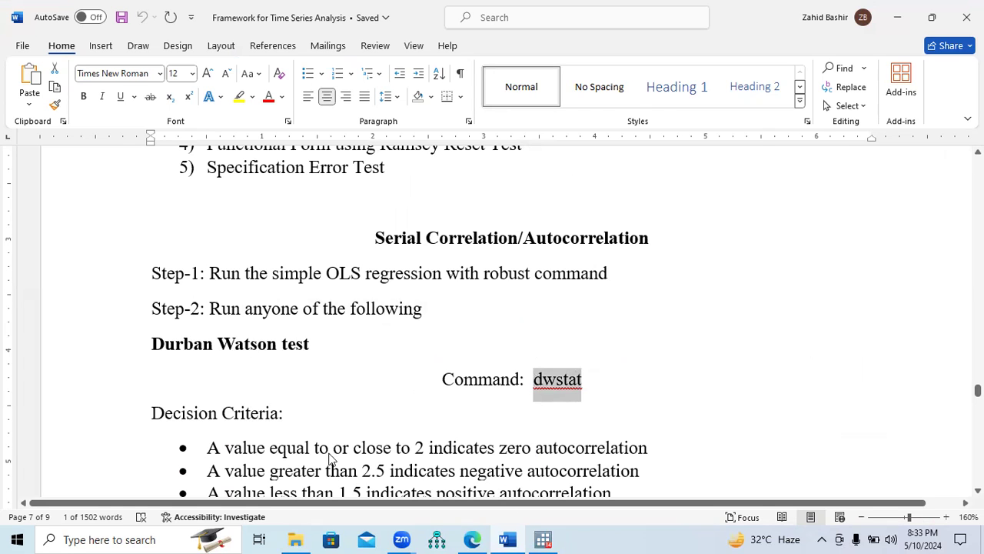
{"action": "key", "text": "alt+Tab"}
{"action": "type", "text": "d"}
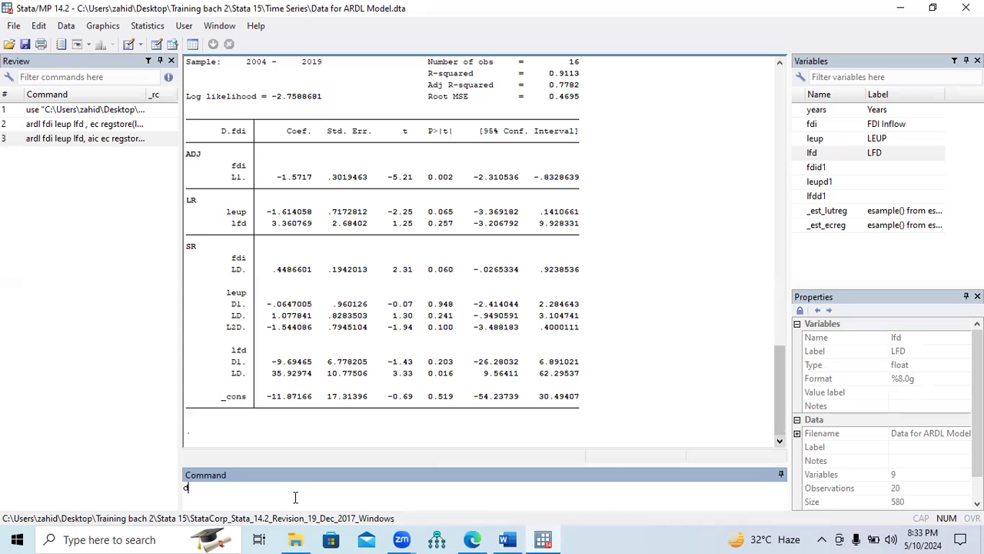
{"action": "type", "text": "wstat"}
{"action": "key", "text": "Return"}
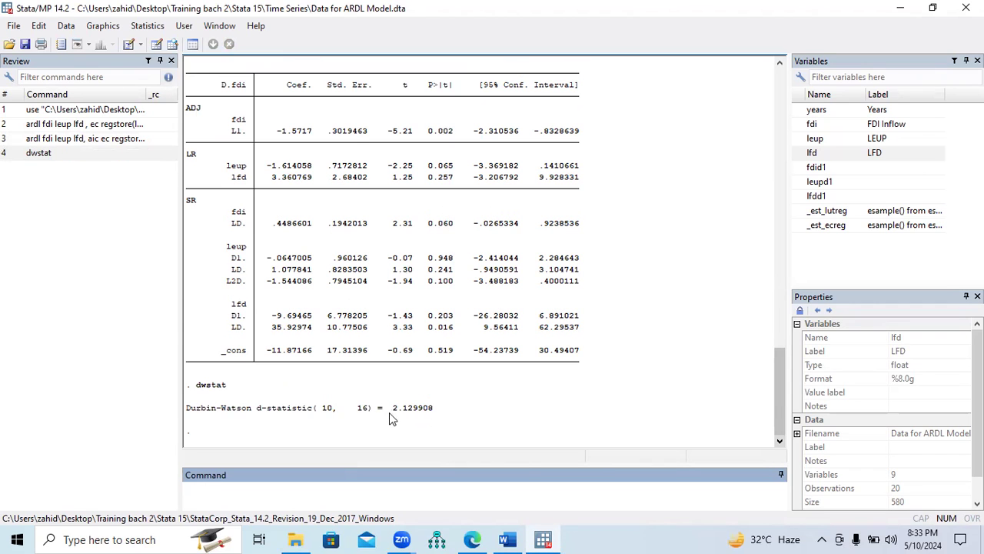
Compare the Durbin-Watson d-statistic in Stata with the zero-autocorrelation criterion in the Word document
{"action": "left_click_drag", "start_coordinate": [192, 408], "coordinate": [434, 417]}
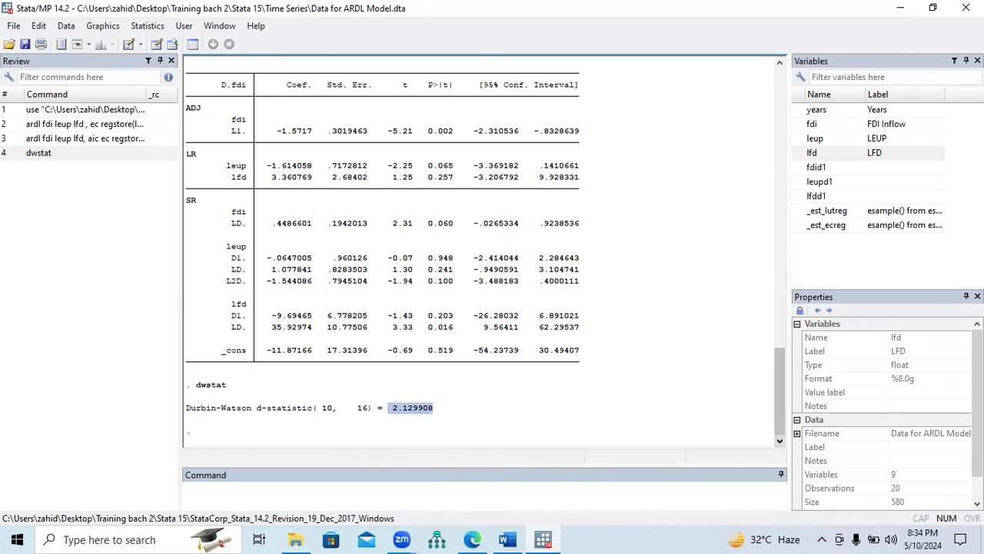
{"action": "key", "text": "alt+Tab"}
{"action": "scroll", "coordinate": [508, 323], "scroll_direction": "down", "scroll_amount": 3}
{"action": "scroll", "coordinate": [508, 322], "scroll_direction": "down", "scroll_amount": 2}
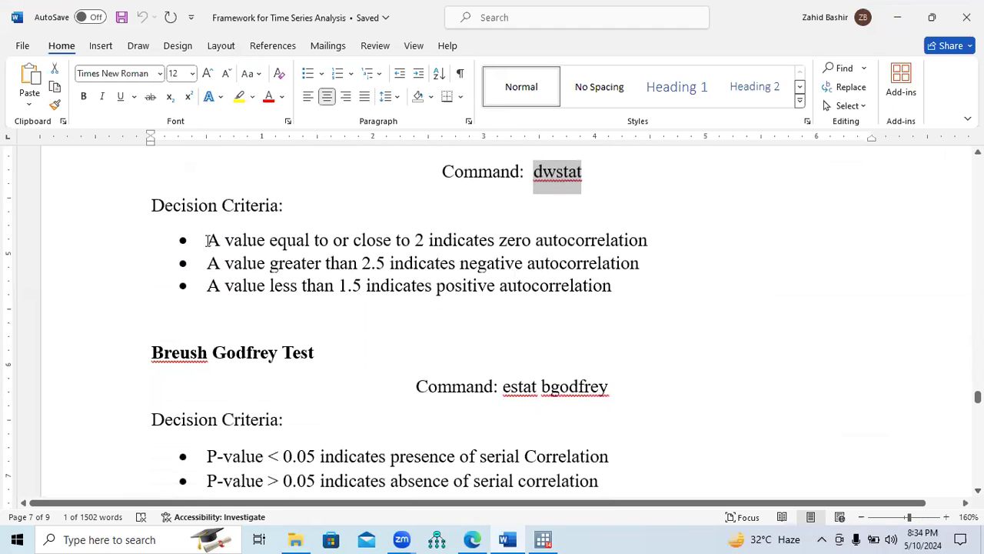
{"action": "left_click_drag", "start_coordinate": [206, 240], "coordinate": [623, 240]}
{"action": "left_click", "coordinate": [543, 539]}
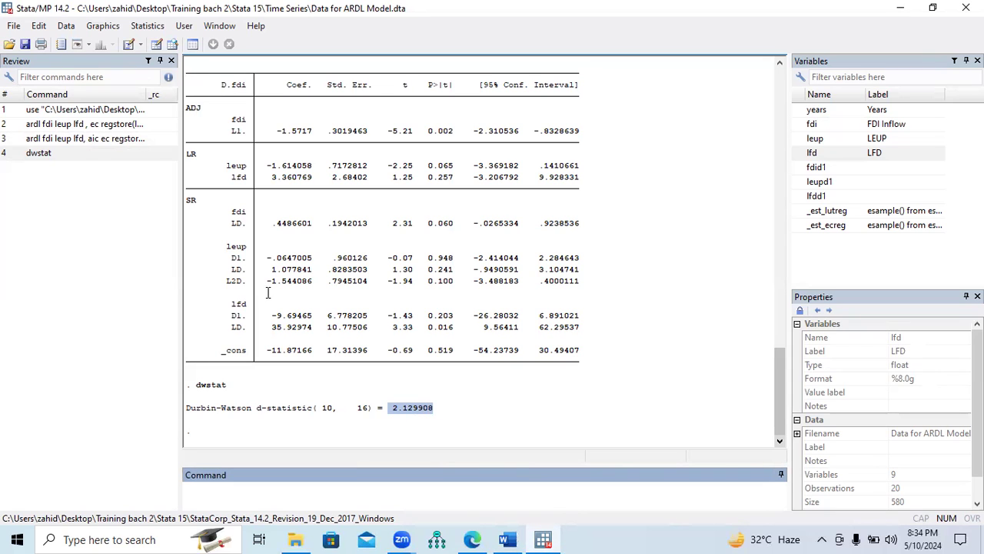
{"action": "key", "text": "alt+Tab"}
Review the Durbin-Watson decision criteria for negative, positive and zero autocorrelation in the Word document
{"action": "left_click_drag", "start_coordinate": [206, 267], "coordinate": [646, 265]}
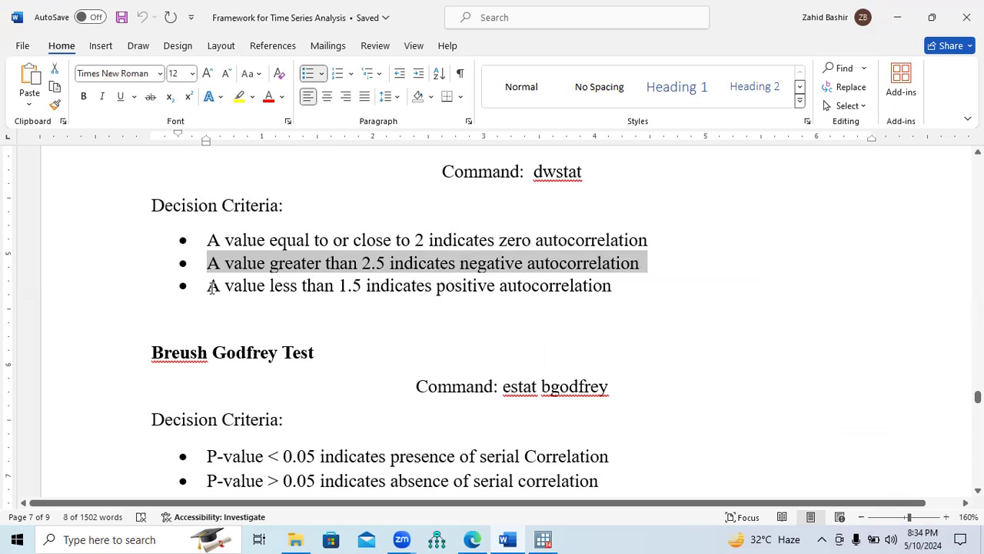
{"action": "left_click_drag", "start_coordinate": [207, 287], "coordinate": [578, 289]}
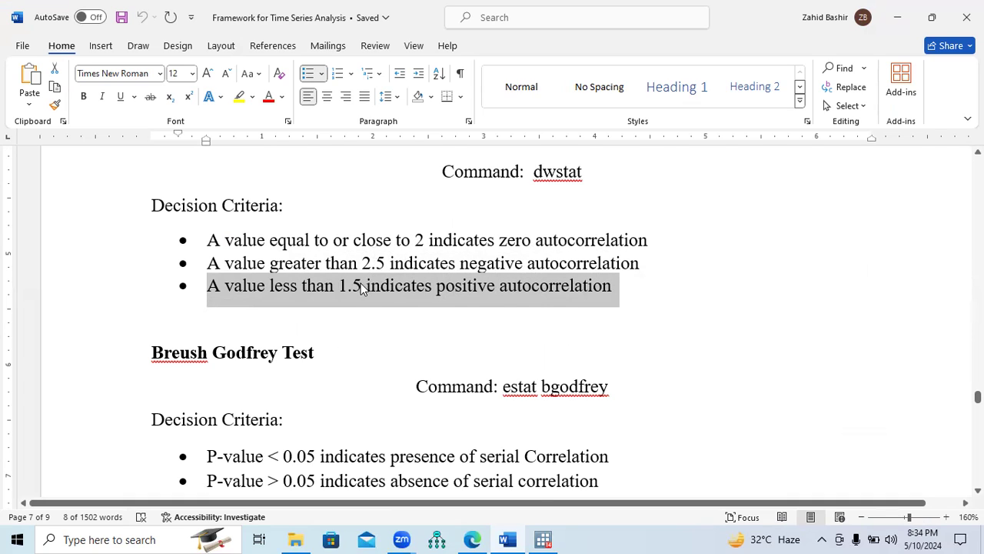
{"action": "double_click", "coordinate": [419, 241], "text": "ctrl"}
{"action": "left_click_drag", "start_coordinate": [440, 243], "coordinate": [619, 245]}
{"action": "left_click", "coordinate": [523, 261]}
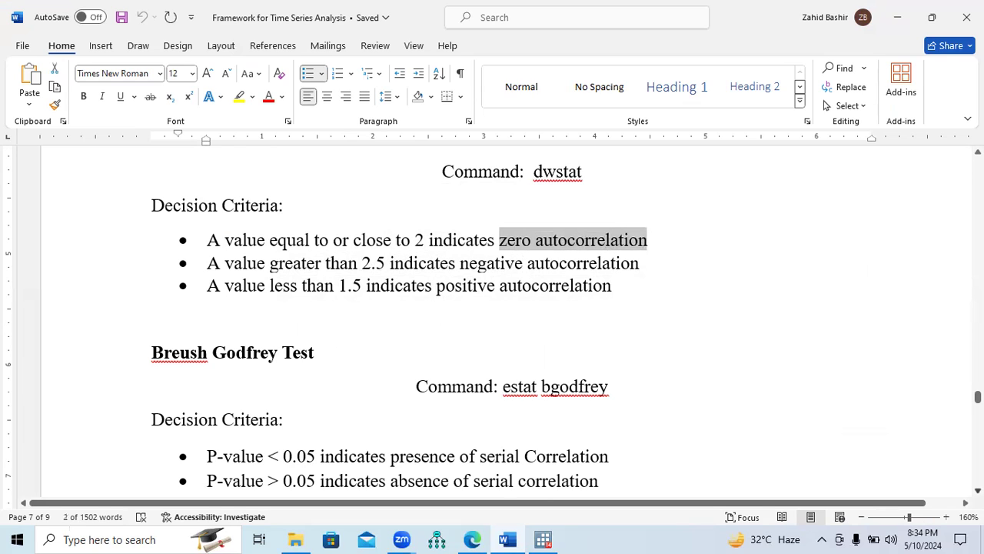
{"action": "scroll", "coordinate": [492, 323], "scroll_direction": "down", "scroll_amount": 2}
{"action": "scroll", "coordinate": [492, 323], "scroll_direction": "down", "scroll_amount": 1}
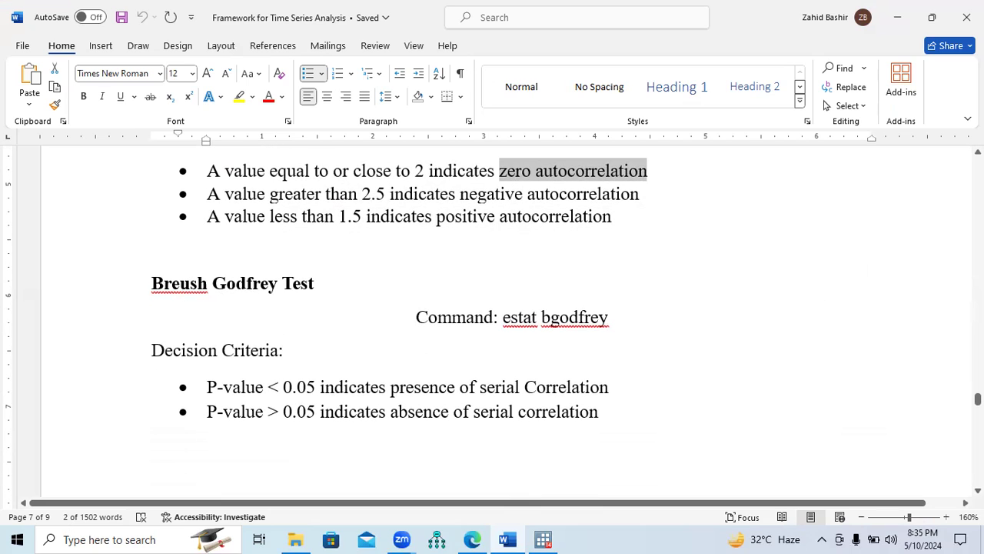
{"action": "scroll", "coordinate": [492, 323], "scroll_direction": "up", "scroll_amount": 7}
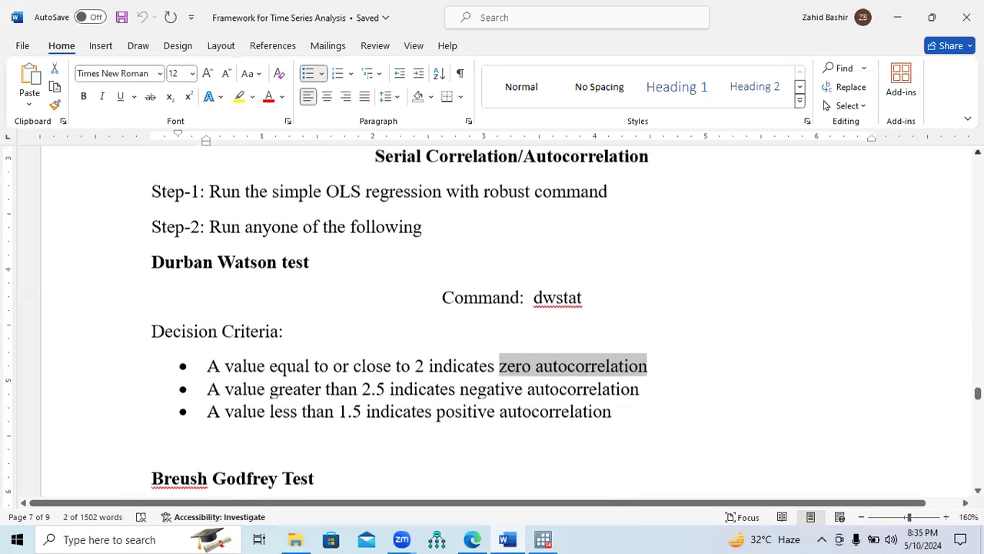
{"action": "triple_click", "coordinate": [230, 258]}
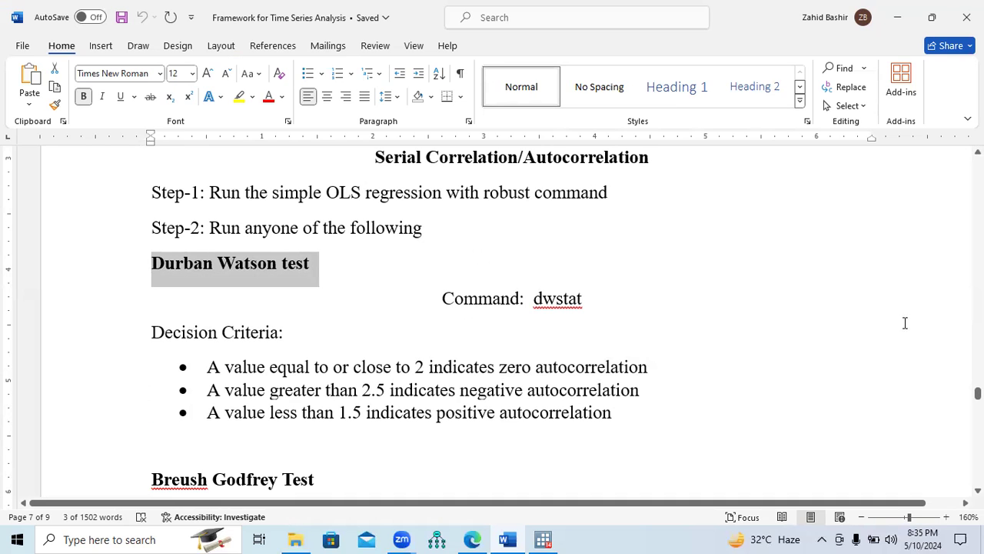
Find the Breusch-Godfrey command in the document and run estat bgodfrey in Stata on the ARDL model
{"action": "scroll", "coordinate": [818, 456], "scroll_direction": "down", "scroll_amount": 2}
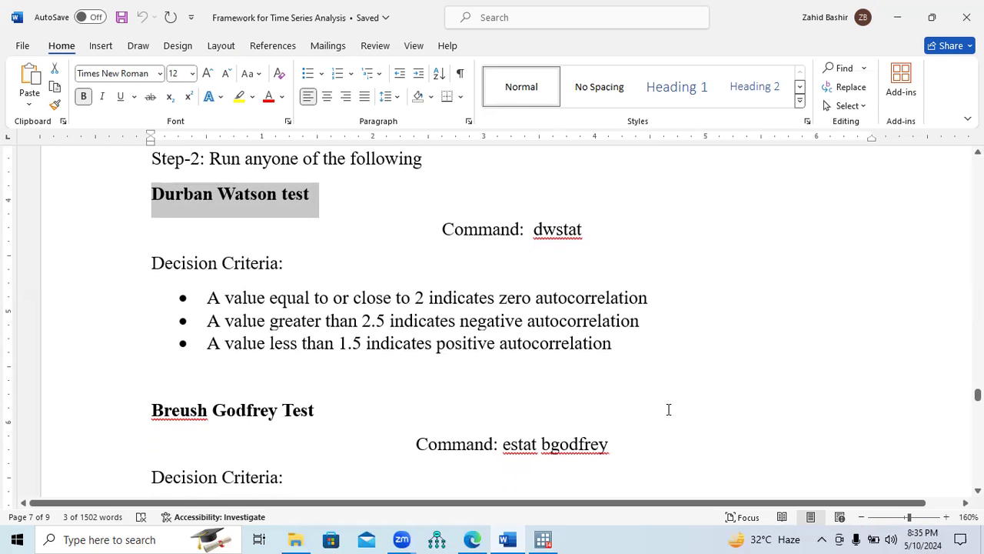
{"action": "scroll", "coordinate": [492, 315], "scroll_direction": "down", "scroll_amount": 4}
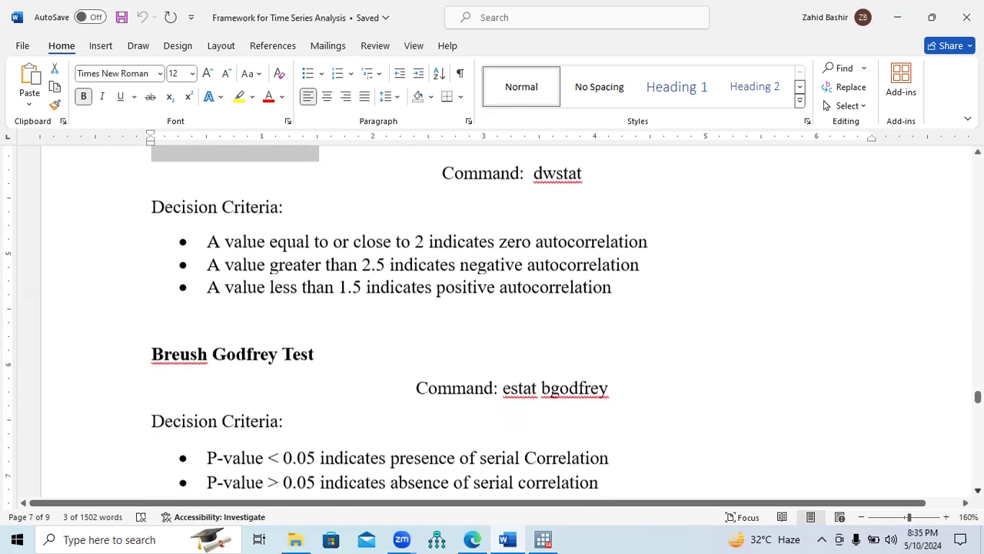
{"action": "scroll", "coordinate": [529, 384], "scroll_direction": "down", "scroll_amount": 1}
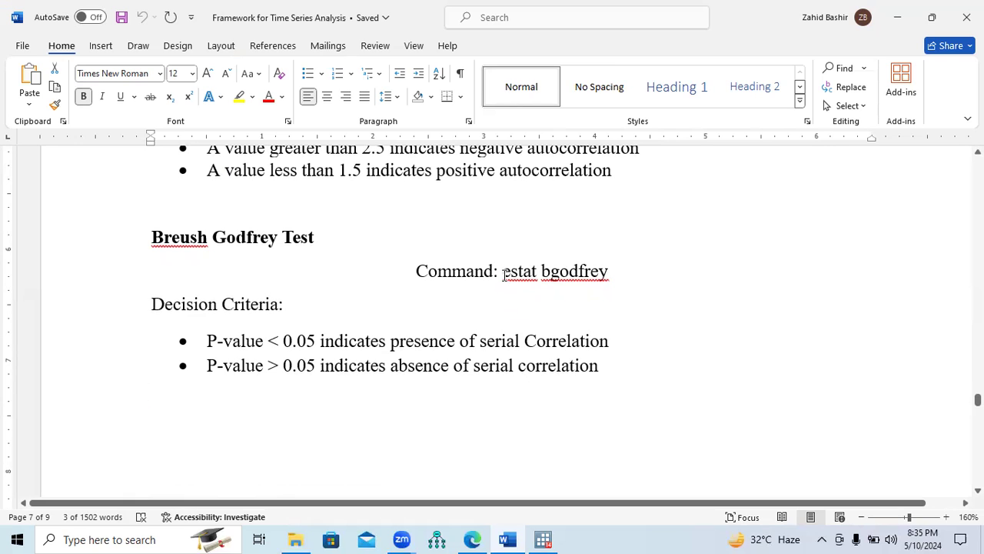
{"action": "left_click_drag", "start_coordinate": [503, 274], "coordinate": [599, 282]}
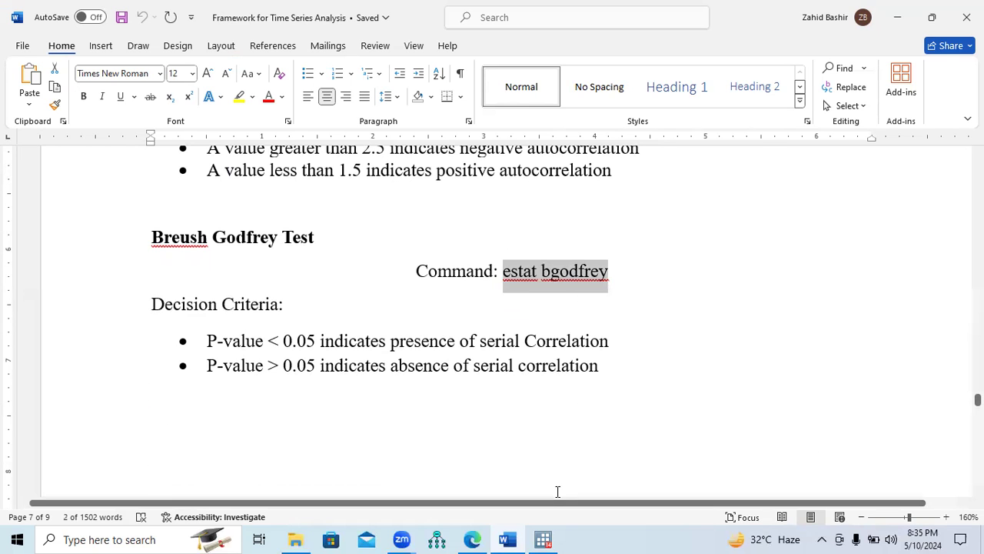
{"action": "left_click", "coordinate": [544, 539]}
{"action": "key", "text": "Return"}
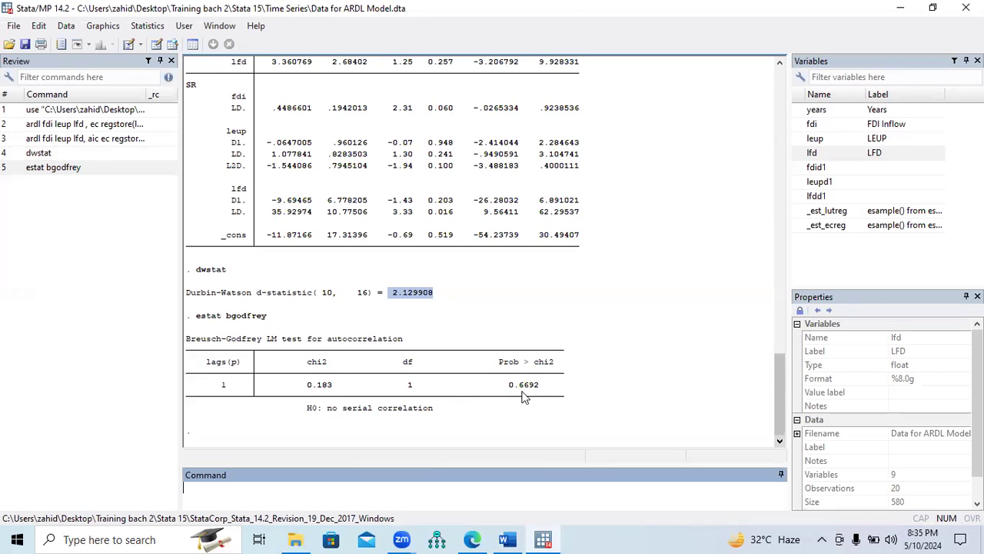
Compare the Breusch-Godfrey p-value and null hypothesis in Stata with the serial correlation decision criteria in the Word document
{"action": "left_click_drag", "start_coordinate": [510, 385], "coordinate": [540, 385]}
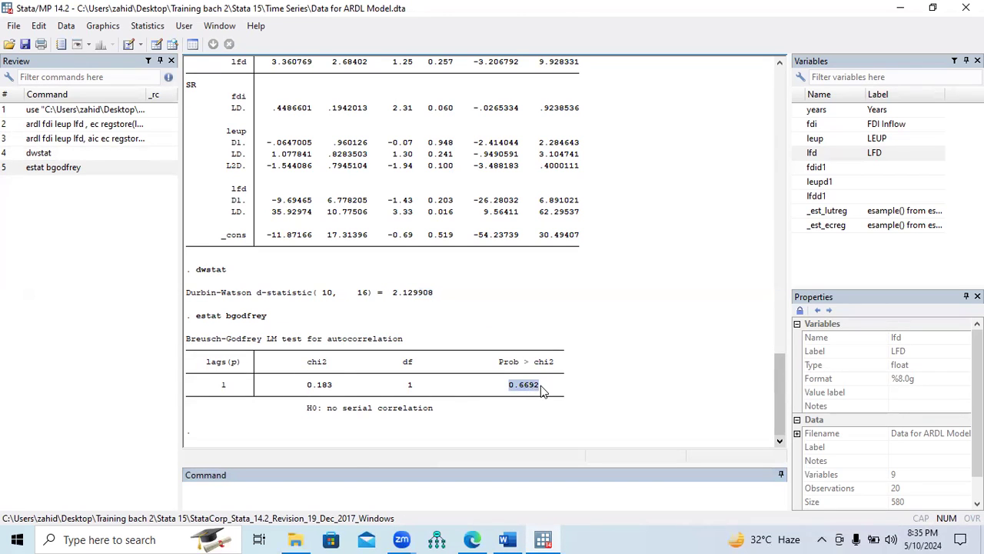
{"action": "left_click_drag", "start_coordinate": [307, 413], "coordinate": [396, 415]}
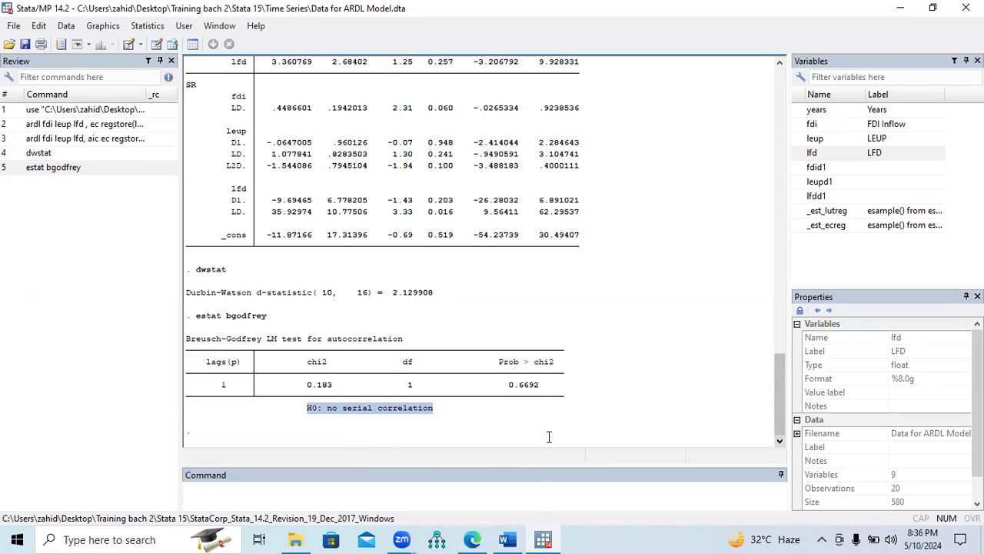
{"action": "key", "text": "alt+Tab"}
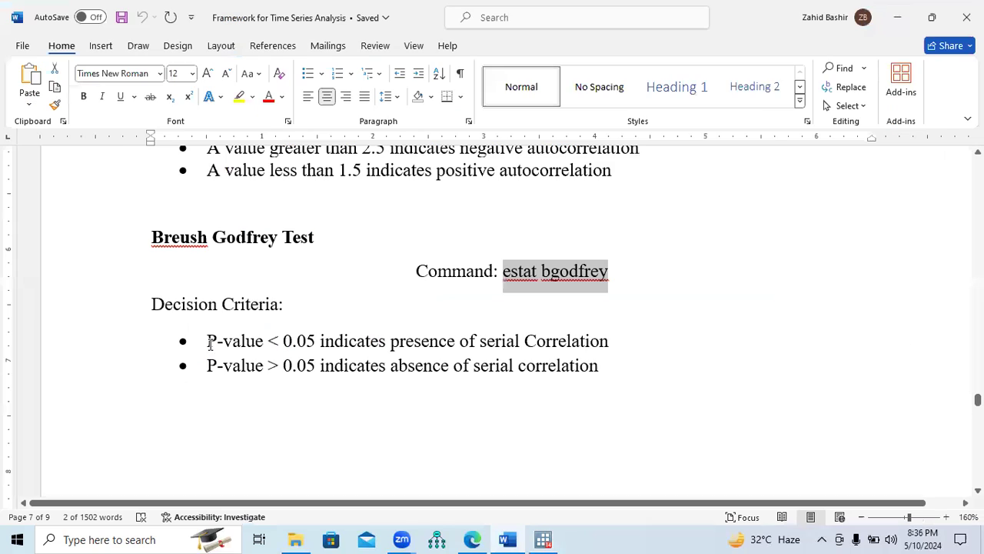
{"action": "left_click_drag", "start_coordinate": [206, 341], "coordinate": [577, 352]}
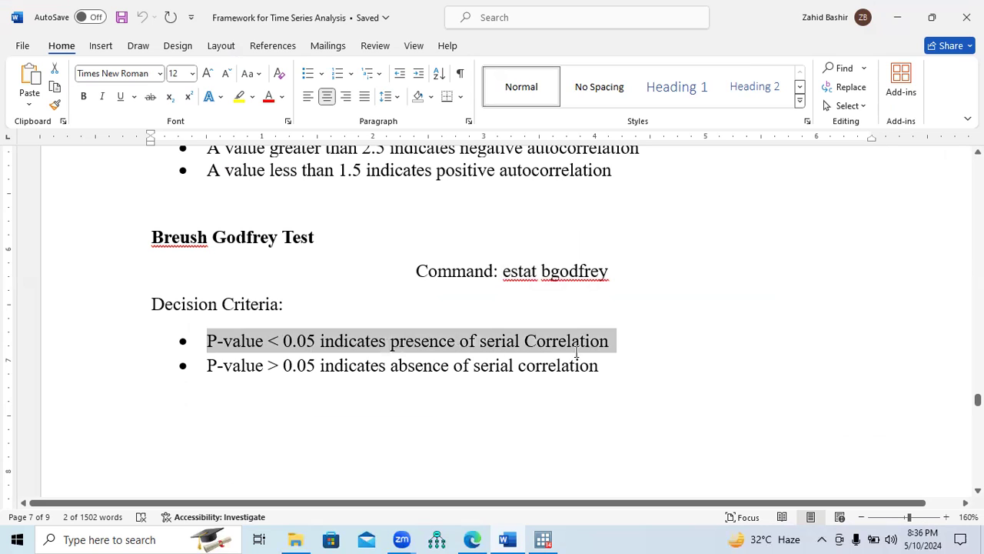
{"action": "left_click_drag", "start_coordinate": [208, 366], "coordinate": [563, 378]}
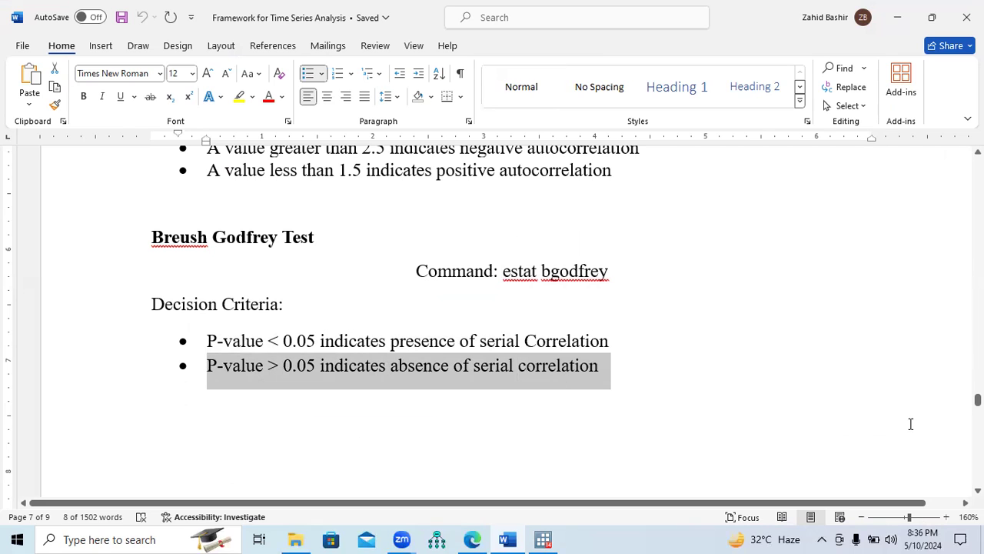
Review the serial correlation and heteroscedasticity entries in the document's list of diagnostic tests required after ARDL estimation
{"action": "scroll", "coordinate": [492, 315], "scroll_direction": "up", "scroll_amount": 3}
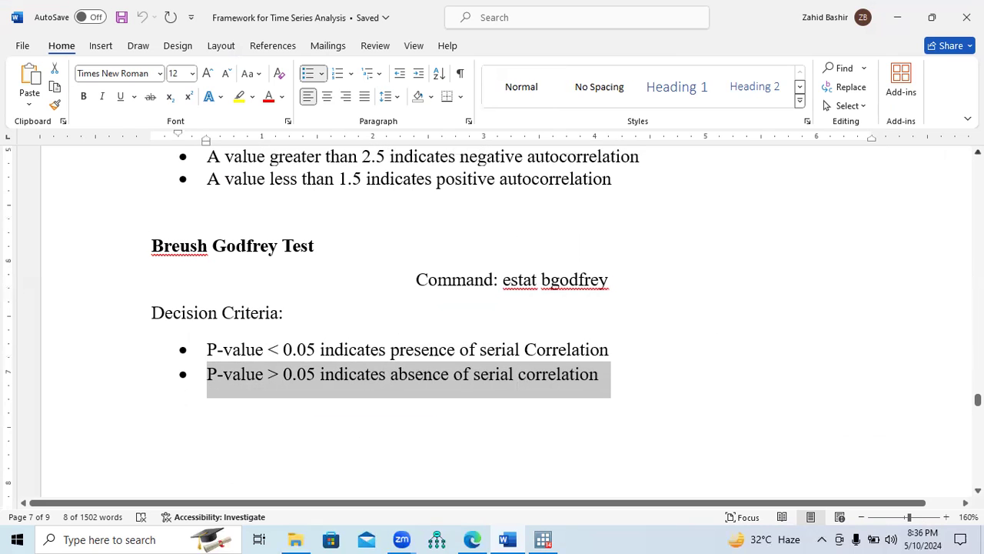
{"action": "scroll", "coordinate": [492, 323], "scroll_direction": "up", "scroll_amount": 4}
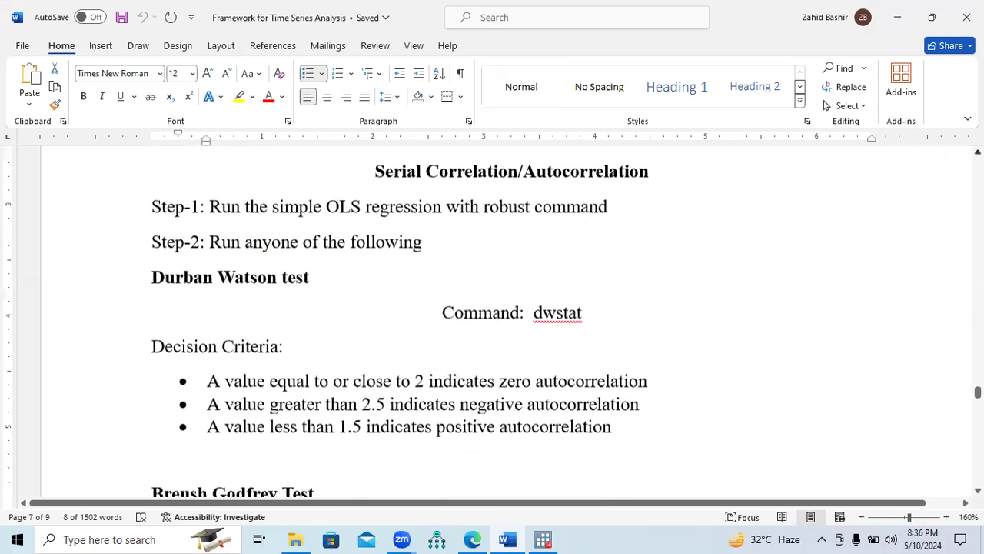
{"action": "scroll", "coordinate": [523, 257], "scroll_direction": "up", "scroll_amount": 1}
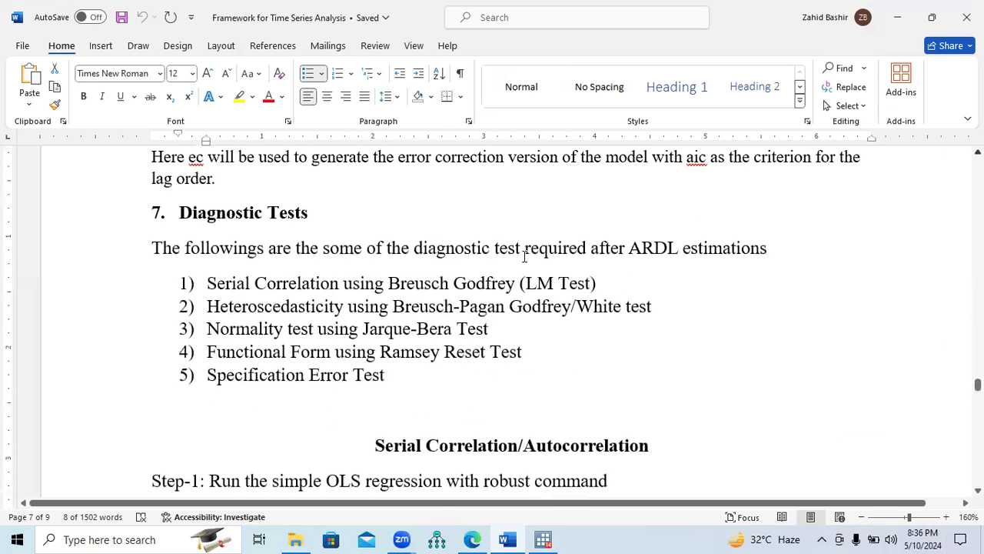
{"action": "left_click_drag", "start_coordinate": [209, 295], "coordinate": [597, 302]}
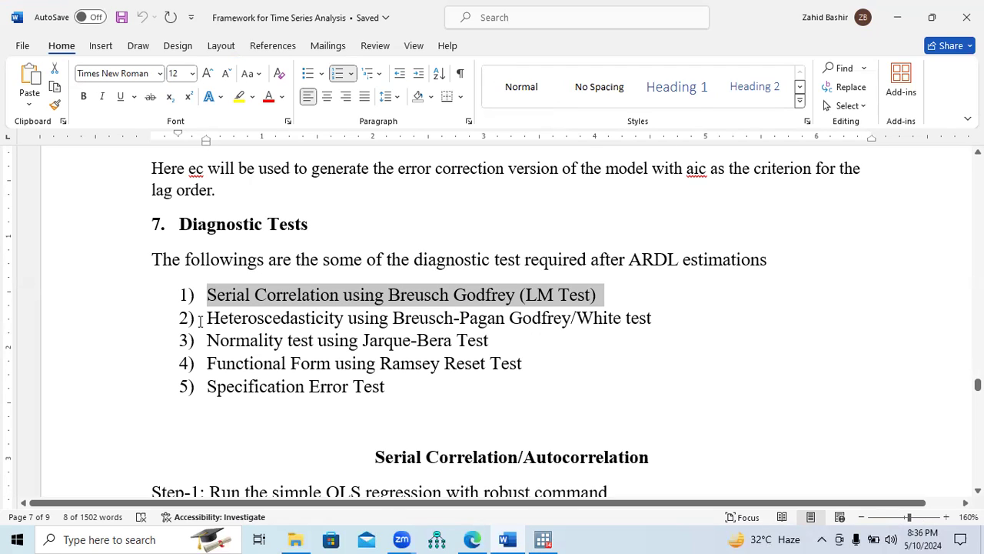
{"action": "left_click_drag", "start_coordinate": [209, 318], "coordinate": [655, 326]}
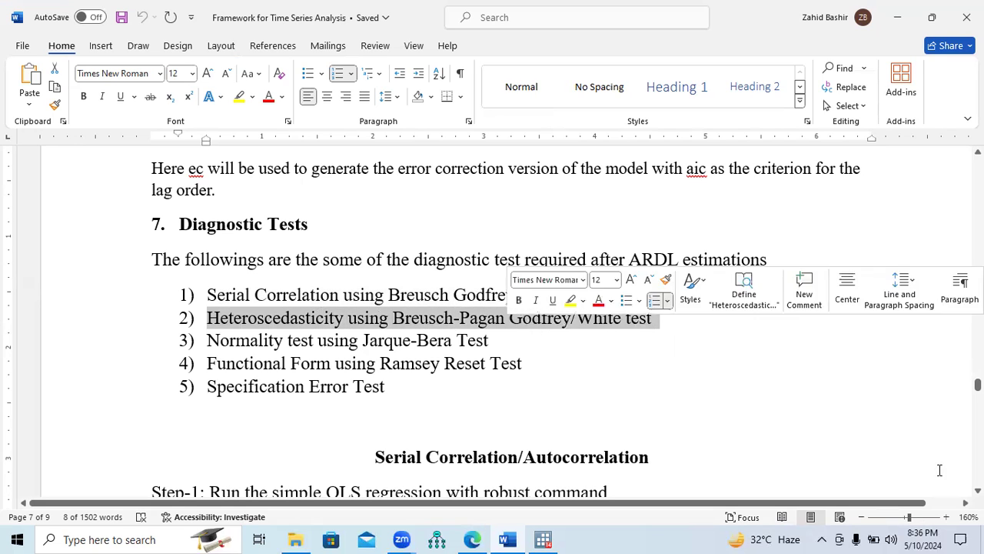
Find the heteroscedasticity section in the document and read its Step-1 instruction on the regression to run
{"action": "scroll", "coordinate": [492, 323], "scroll_direction": "down", "scroll_amount": 5}
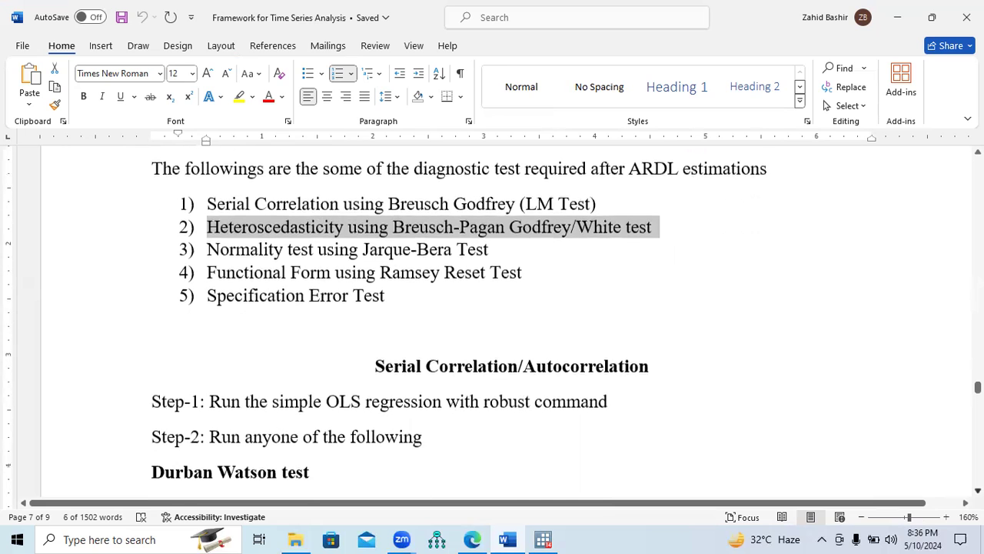
{"action": "scroll", "coordinate": [492, 323], "scroll_direction": "down", "scroll_amount": 1}
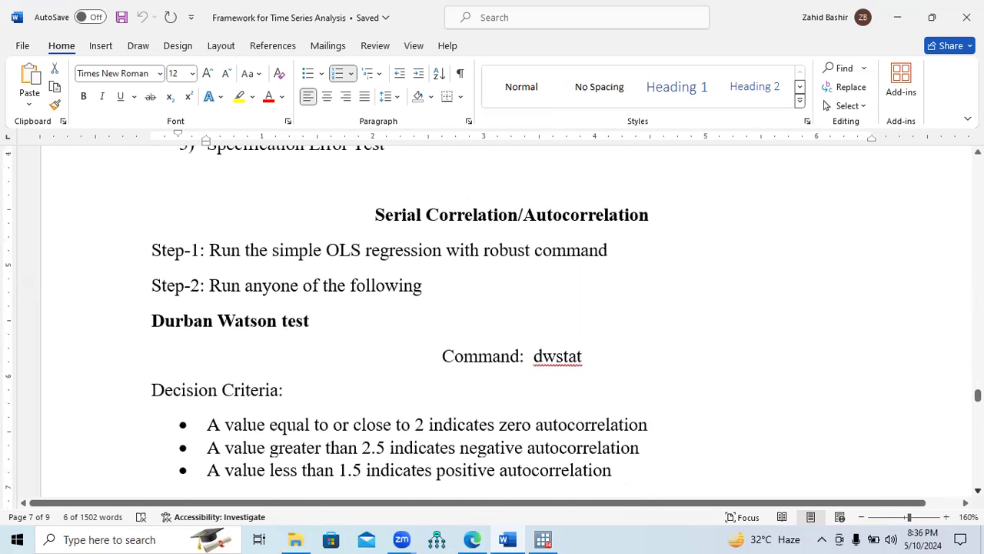
{"action": "scroll", "coordinate": [492, 323], "scroll_direction": "down", "scroll_amount": 4}
{"action": "scroll", "coordinate": [492, 323], "scroll_direction": "down", "scroll_amount": 5}
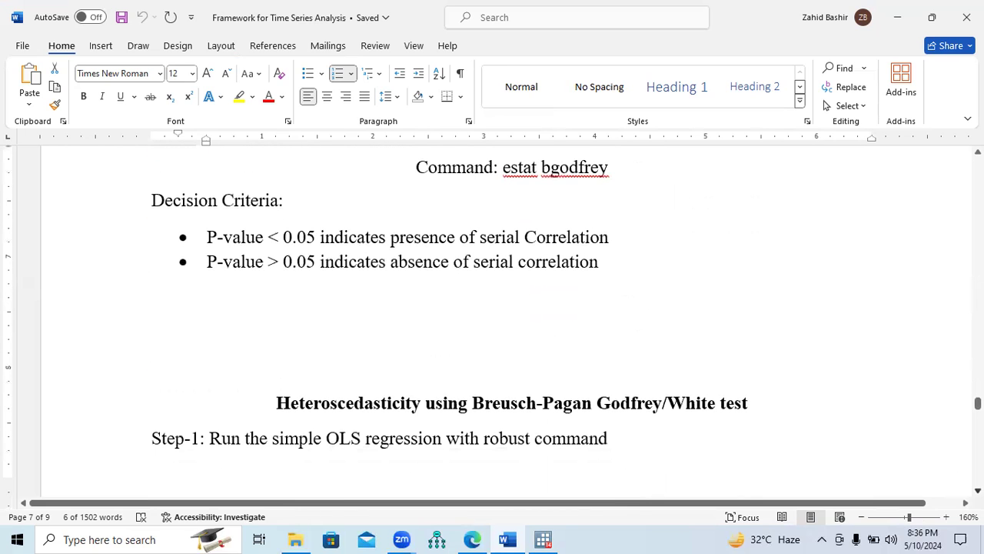
{"action": "scroll", "coordinate": [492, 323], "scroll_direction": "down", "scroll_amount": 2}
{"action": "scroll", "coordinate": [492, 323], "scroll_direction": "down", "scroll_amount": 2}
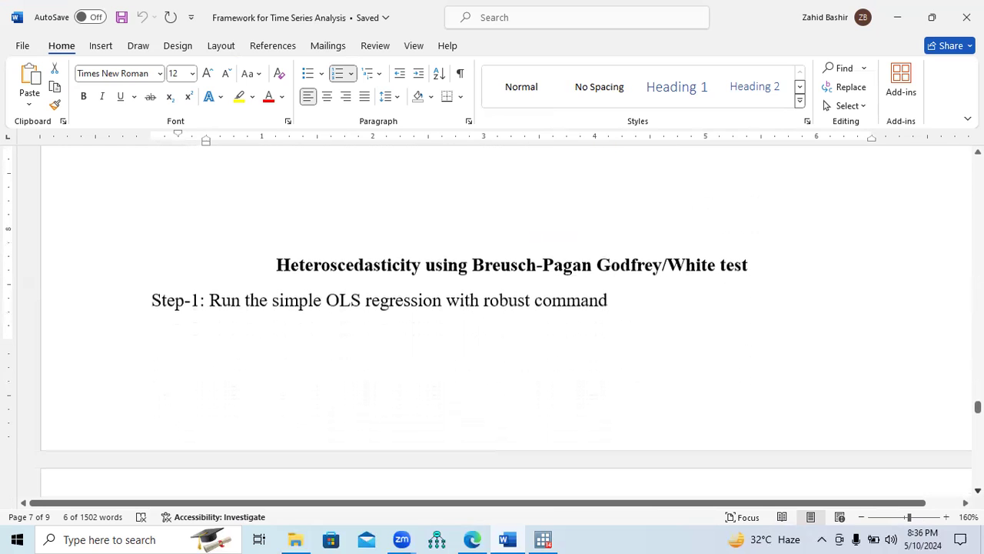
{"action": "scroll", "coordinate": [313, 294], "scroll_direction": "down", "scroll_amount": 1}
{"action": "left_click_drag", "start_coordinate": [210, 277], "coordinate": [627, 280]}
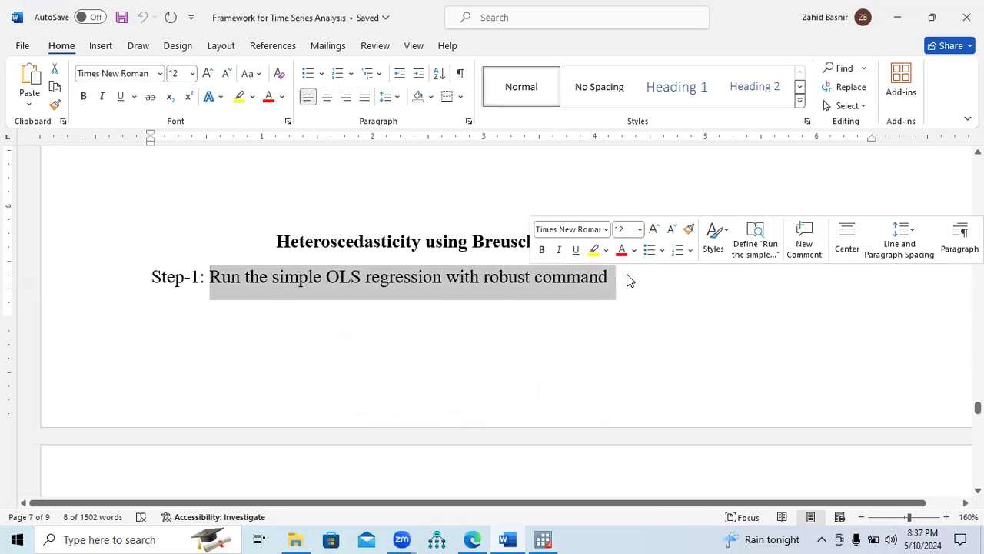
{"action": "left_click", "coordinate": [580, 315]}
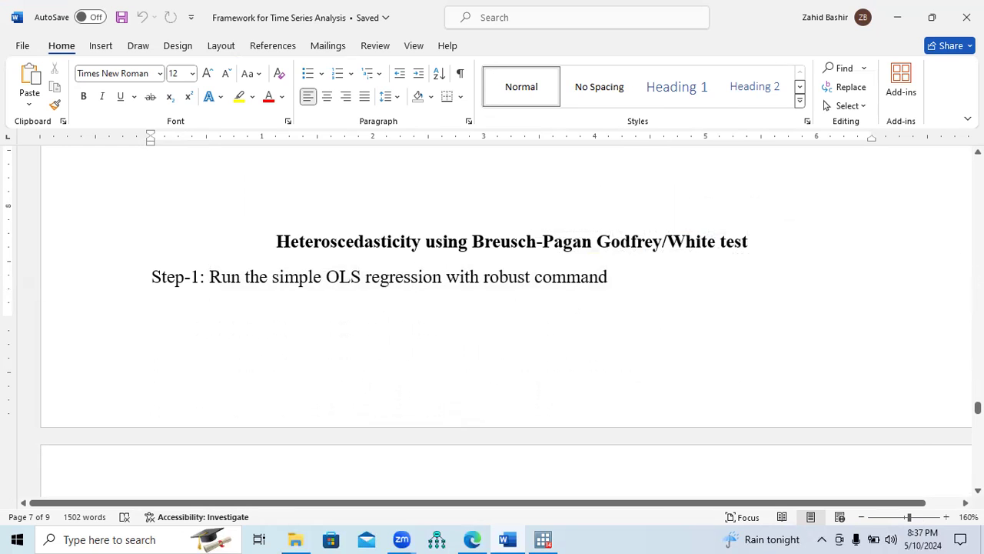
Look up the Step-2 heteroscedasticity options in the document, covering the Breusch-Pagan Godfrey and White tests
{"action": "left_click", "coordinate": [978, 490]}
{"action": "scroll", "coordinate": [507, 319], "scroll_direction": "down", "scroll_amount": 5}
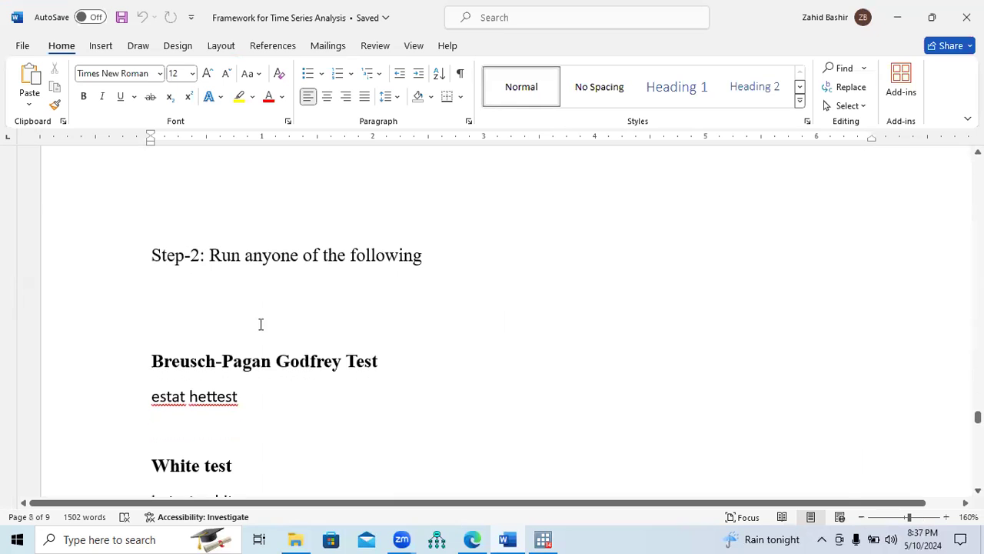
{"action": "scroll", "coordinate": [492, 323], "scroll_direction": "down", "scroll_amount": 2}
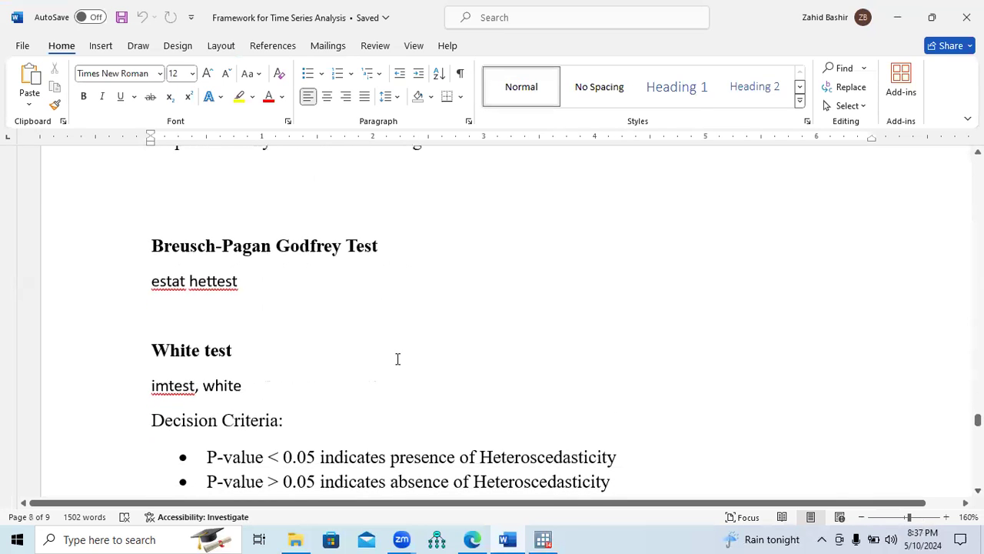
{"action": "left_click_drag", "start_coordinate": [147, 244], "coordinate": [380, 256]}
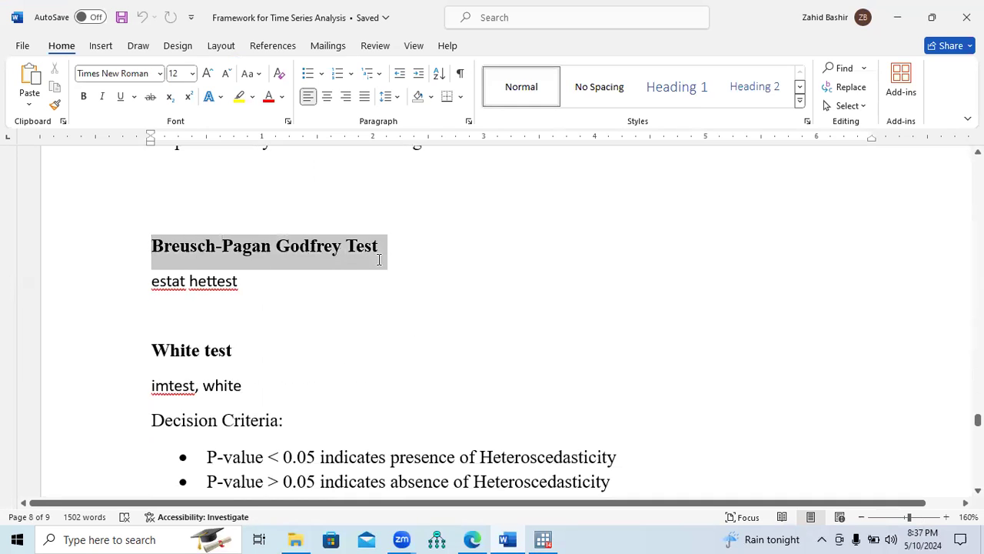
{"action": "left_click_drag", "start_coordinate": [153, 351], "coordinate": [234, 361]}
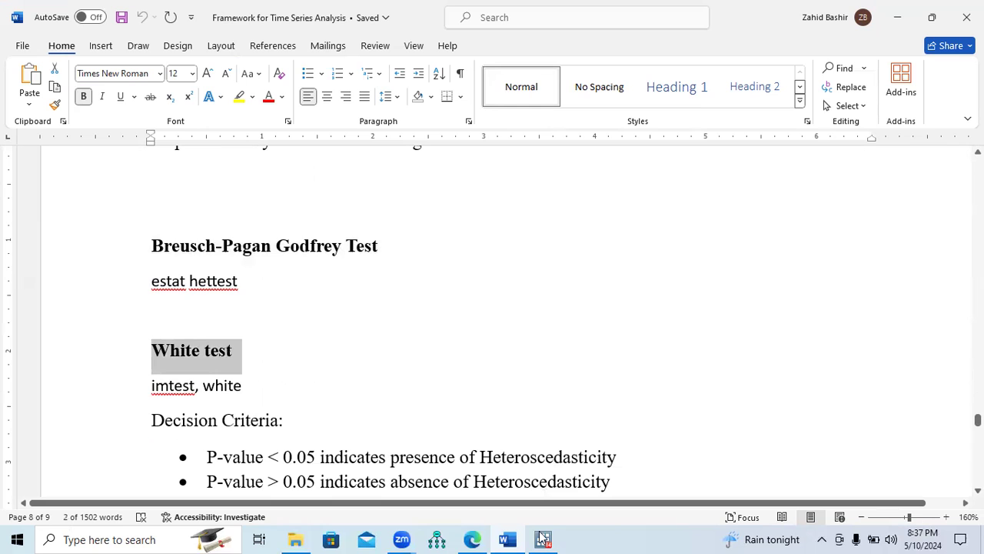
Switch to Stata, copy the earlier aic ARDL command and rerun ardl fdi leup lfd, aic ec regstore(ecreg), showing the full output
{"action": "left_click_drag", "start_coordinate": [779, 395], "coordinate": [780, 318]}
{"action": "left_click_drag", "start_coordinate": [409, 211], "coordinate": [198, 218]}
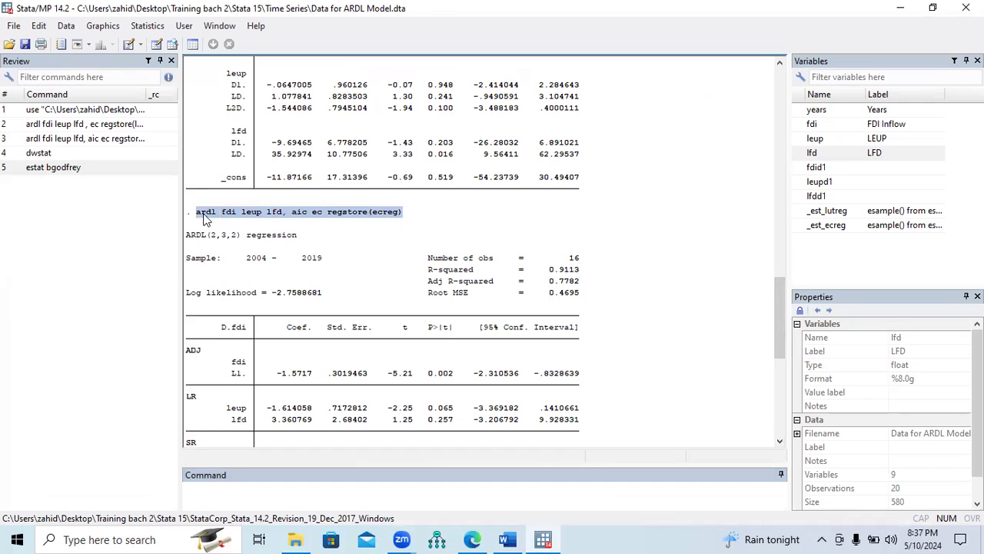
{"action": "left_click_drag", "start_coordinate": [779, 346], "coordinate": [780, 433]}
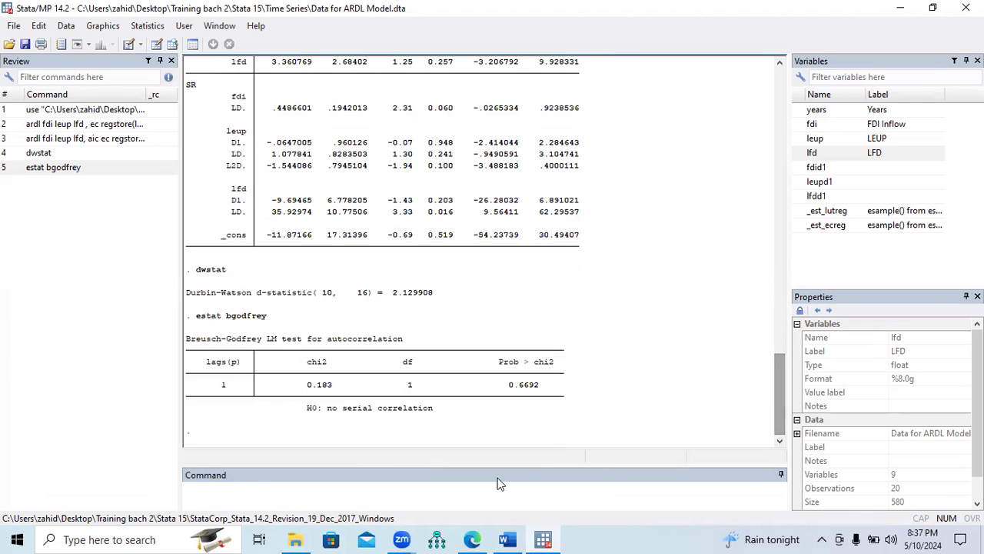
{"action": "left_click", "coordinate": [451, 484]}
{"action": "type", "text": "ardl fdi leup lfd, aic ec regstore(ecreg)"}
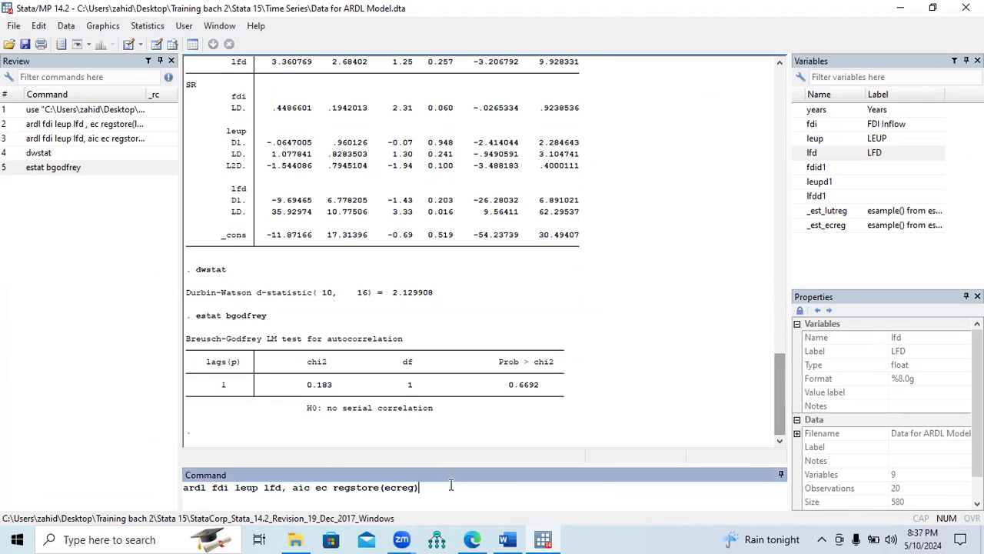
{"action": "key", "text": "Return"}
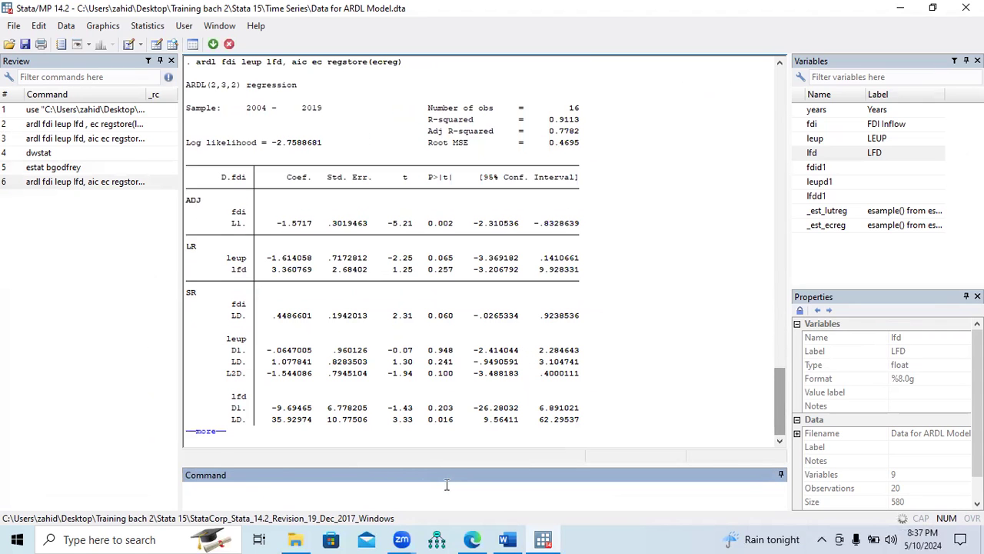
{"action": "left_click", "coordinate": [213, 438]}
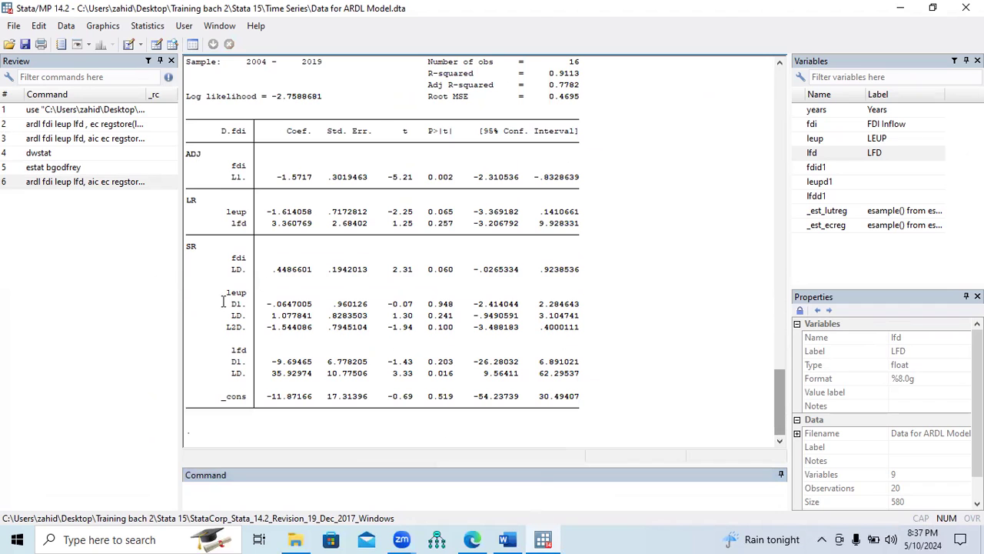
Copy the Breusch-Pagan Godfrey command from the Word document and run estat hettest in Stata
{"action": "key", "text": "alt+Tab"}
{"action": "left_click_drag", "start_coordinate": [152, 283], "coordinate": [246, 286]}
{"action": "key", "text": "ctrl+c"}
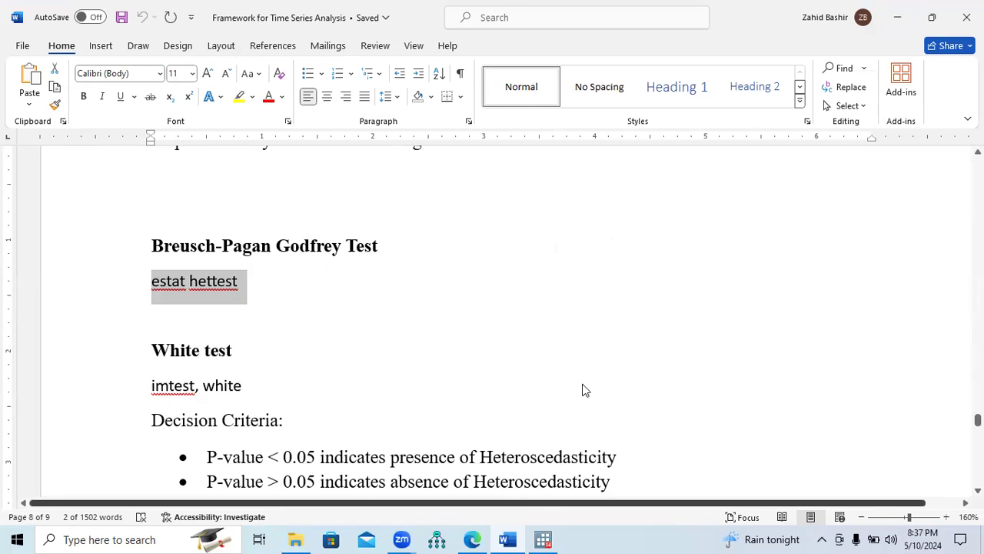
{"action": "key", "text": "alt+Tab"}
{"action": "key", "text": "ctrl+v"}
{"action": "key", "text": "Return"}
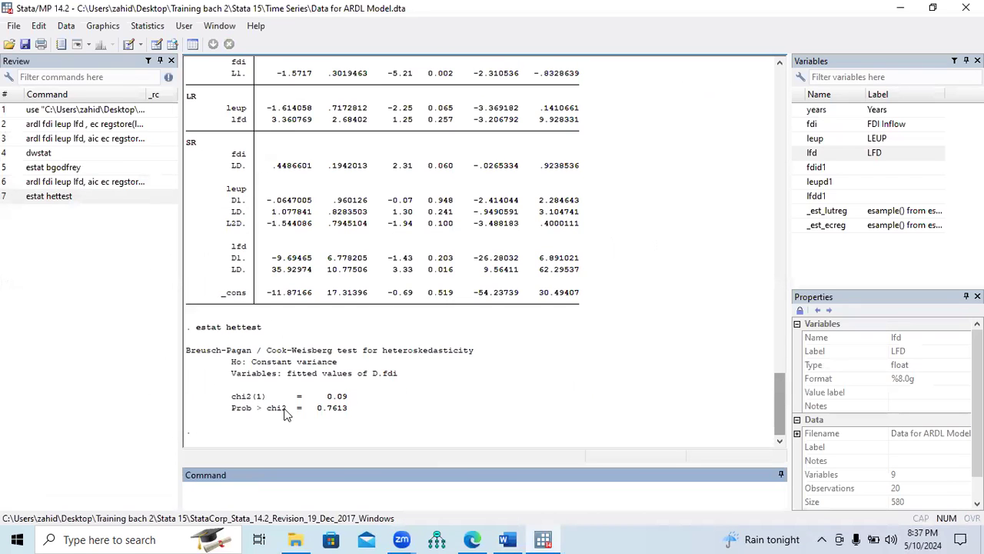
Compare the Breusch-Pagan p-value in Stata with the heteroscedasticity decision criteria in the Word document
{"action": "left_click_drag", "start_coordinate": [232, 408], "coordinate": [346, 415]}
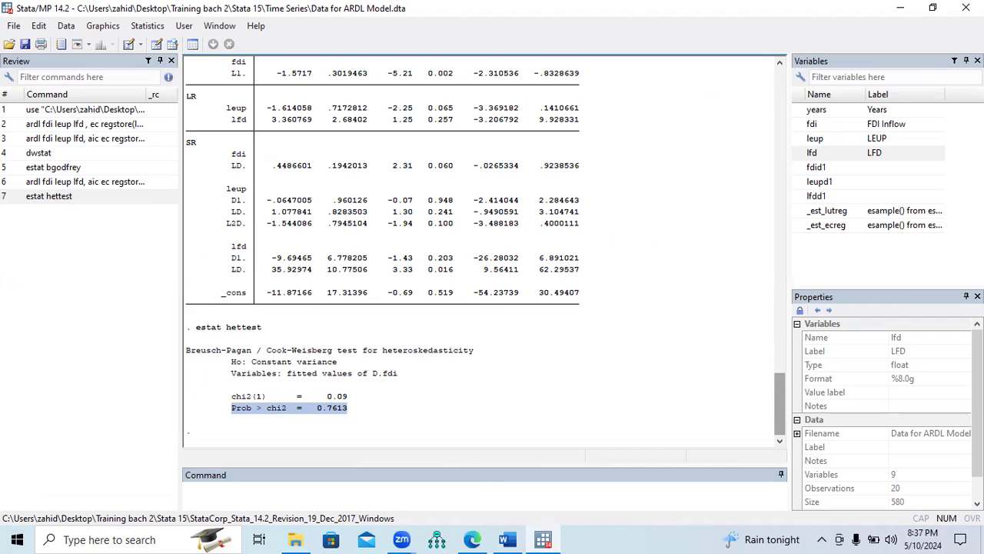
{"action": "key", "text": "alt+Tab"}
{"action": "left_click_drag", "start_coordinate": [210, 421], "coordinate": [560, 433]}
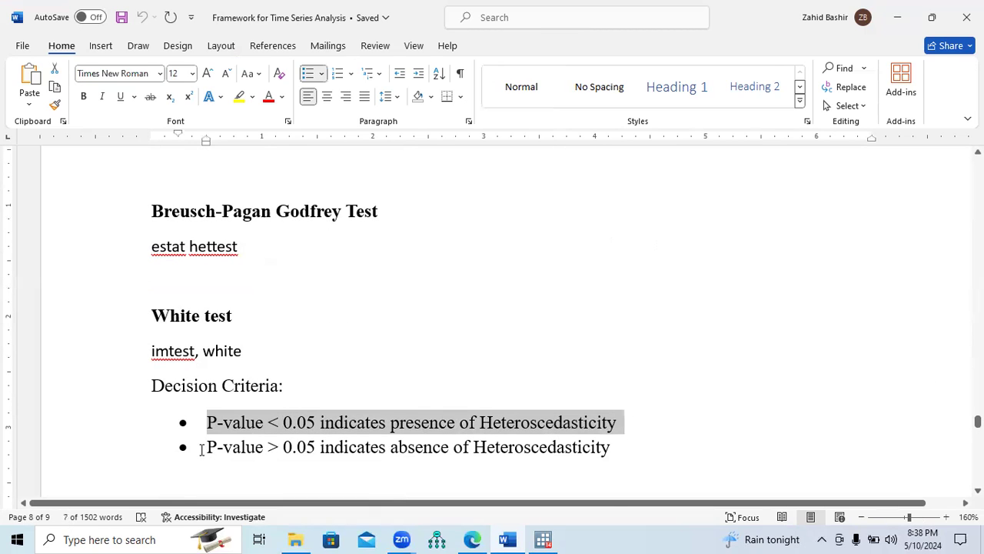
{"action": "left_click_drag", "start_coordinate": [205, 448], "coordinate": [580, 472]}
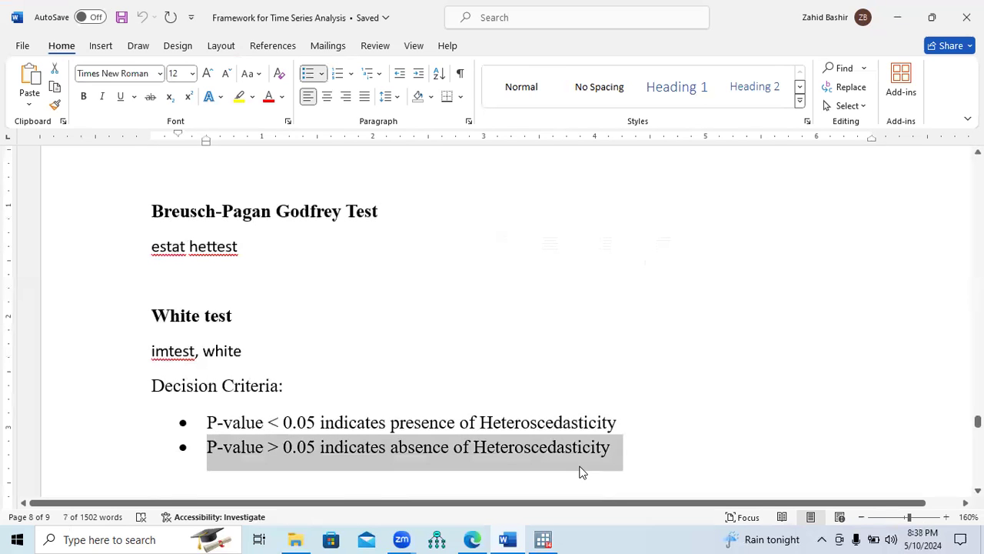
{"action": "key", "text": "alt+Tab"}
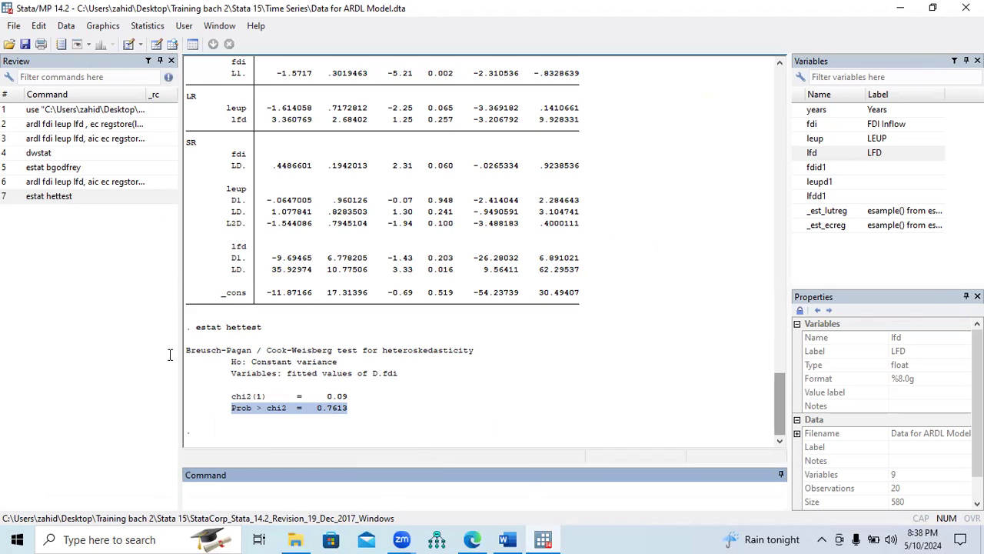
Copy the White test command from the Word document and try to run imtest, white in Stata
{"action": "key", "text": "alt+Tab"}
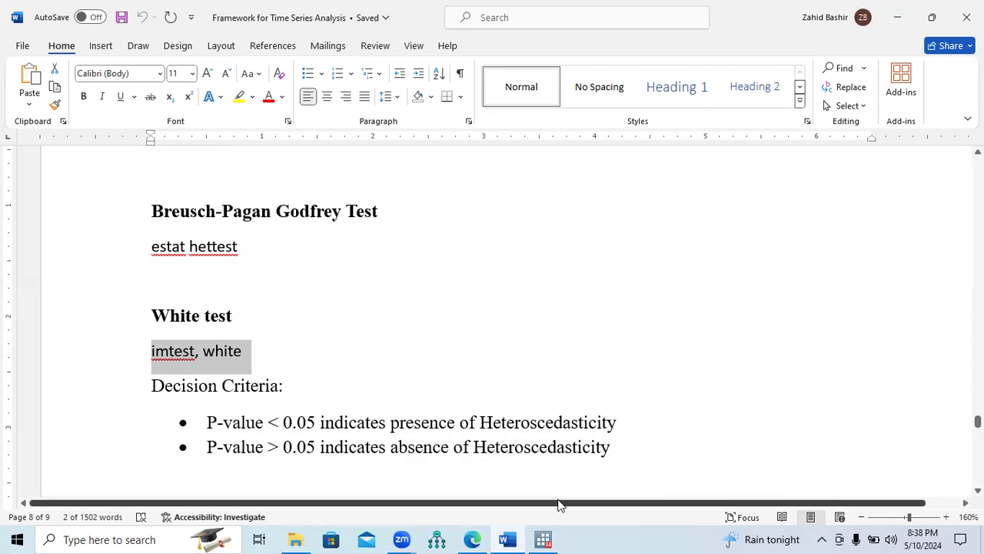
{"action": "left_click", "coordinate": [543, 539]}
{"action": "type", "text": "imtest, white"}
{"action": "key", "text": "Return"}
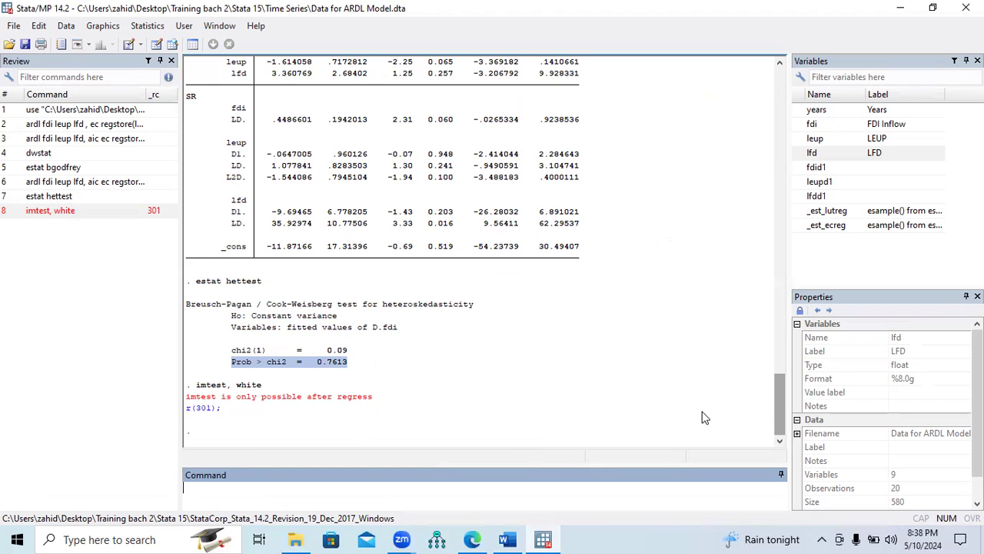
Copy the earlier ARDL command from the Stata results and rerun ardl fdi leup lfd, aic ec regstore(ecreg), showing the full output
{"action": "left_click_drag", "start_coordinate": [784, 422], "coordinate": [780, 360]}
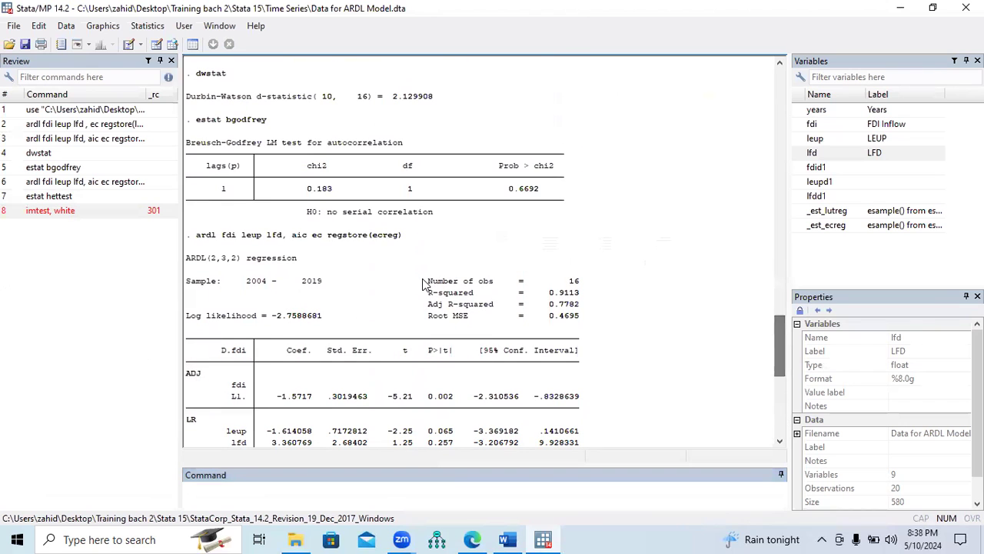
{"action": "left_click_drag", "start_coordinate": [405, 241], "coordinate": [199, 241]}
{"action": "key", "text": "ctrl+c"}
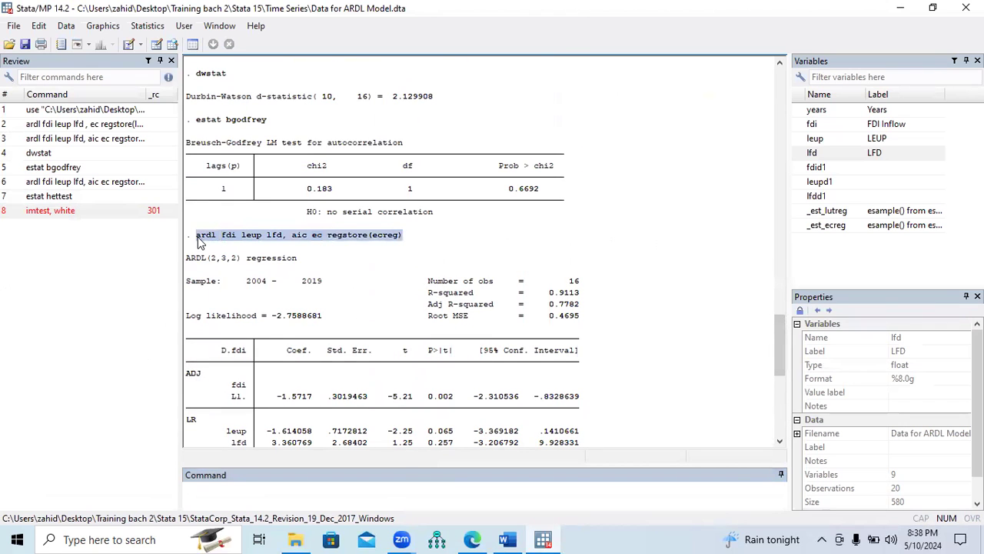
{"action": "left_click_drag", "start_coordinate": [783, 345], "coordinate": [782, 405]}
{"action": "left_click", "coordinate": [486, 489]}
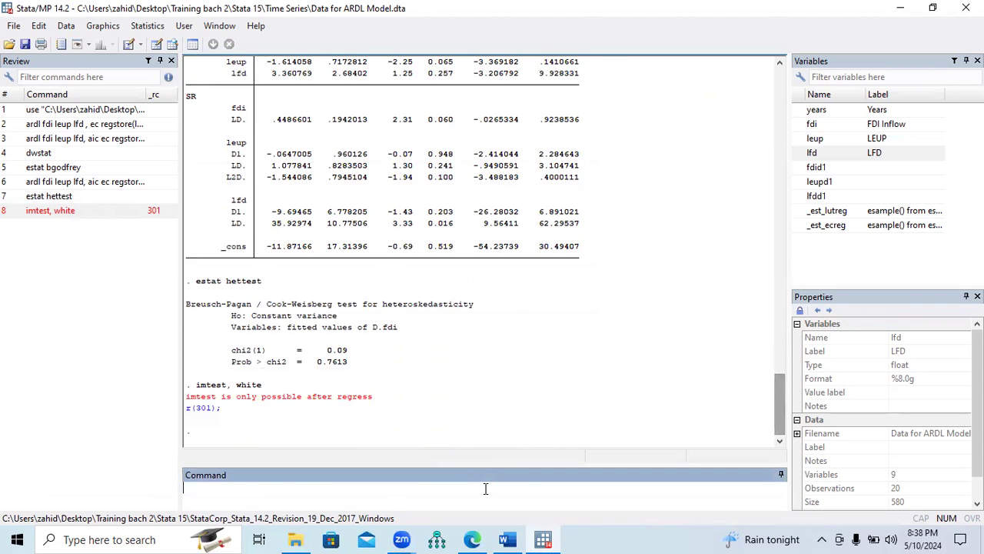
{"action": "key", "text": "ctrl+v"}
{"action": "key", "text": "Return"}
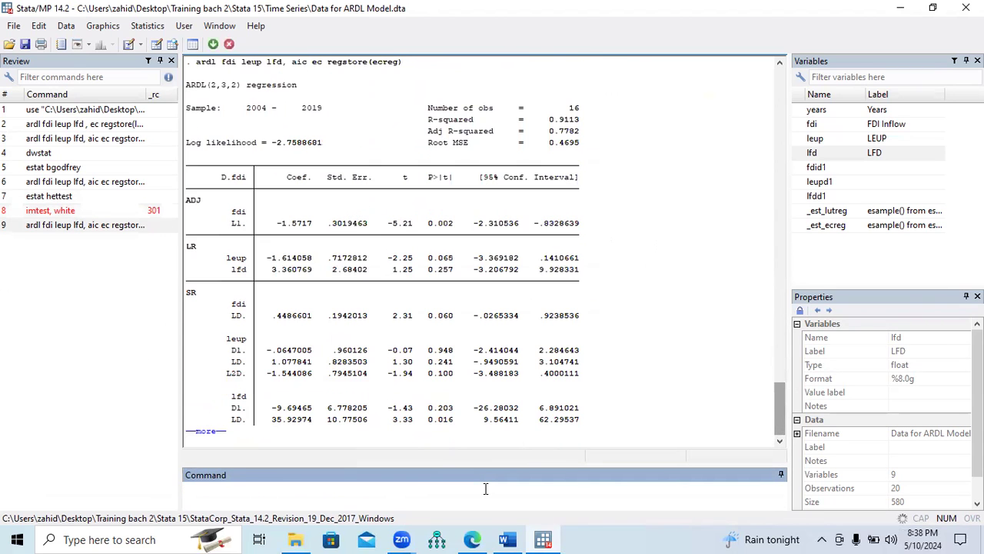
{"action": "left_click", "coordinate": [206, 435]}
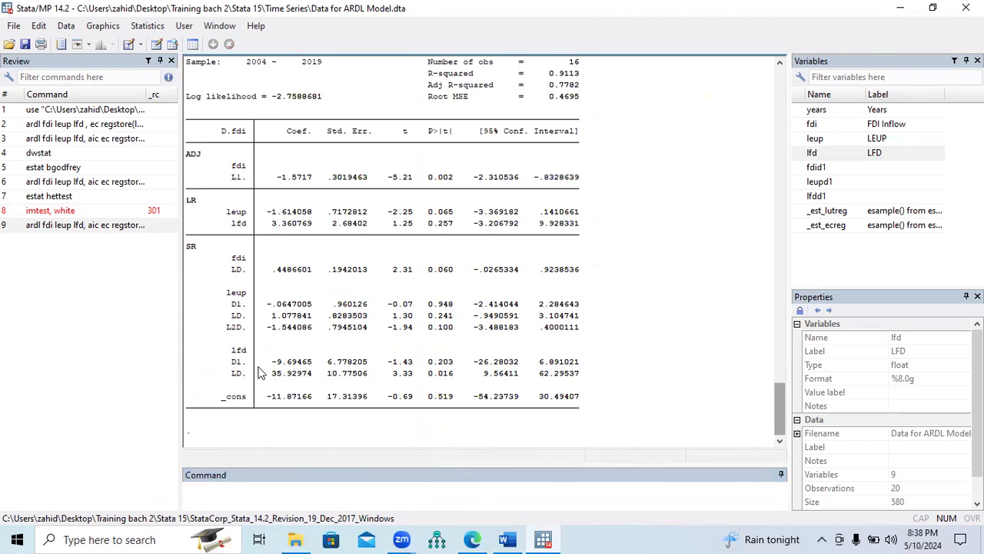
Copy the White test command from the Word document again and try to run imtest, white in Stata after the ARDL model
{"action": "key", "text": "alt+Tab"}
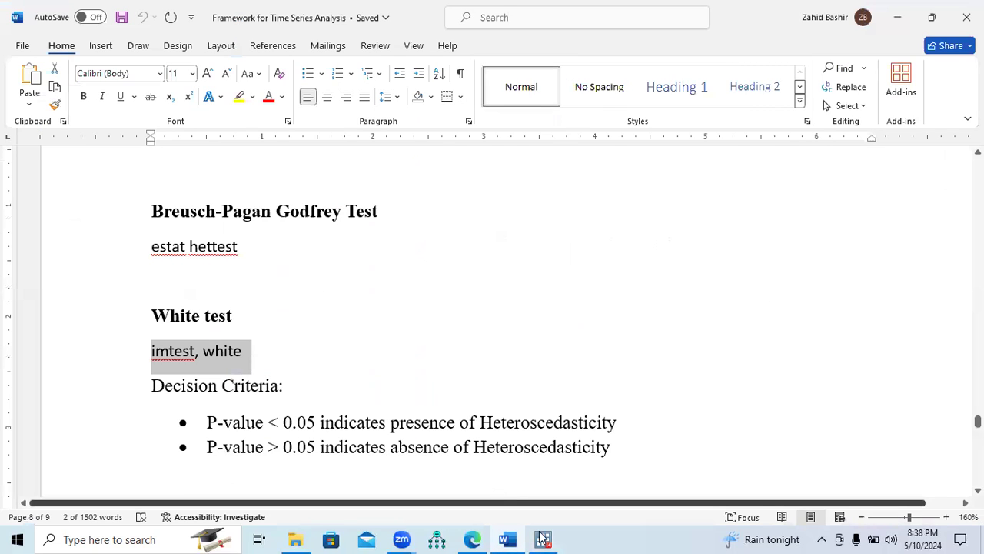
{"action": "key", "text": "alt+Tab"}
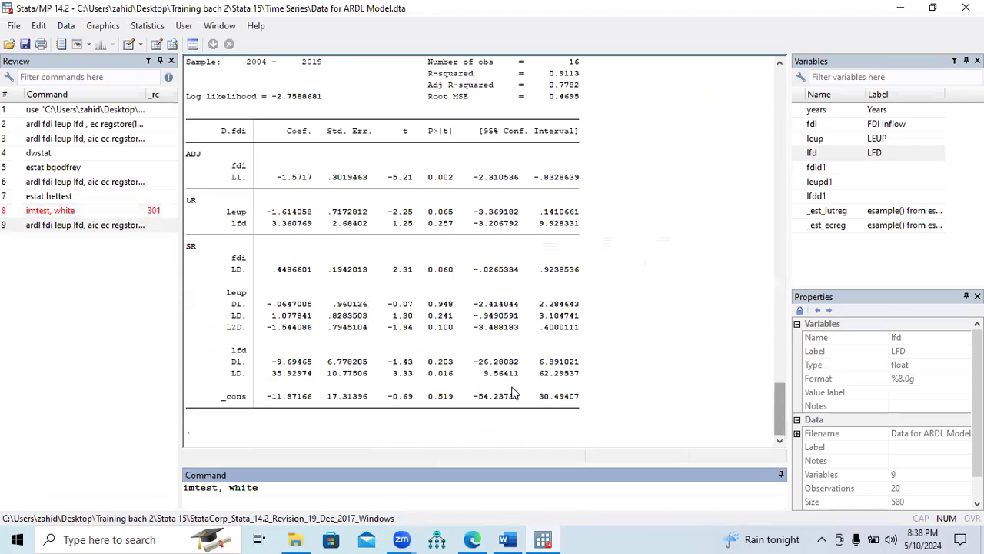
{"action": "key", "text": "Return"}
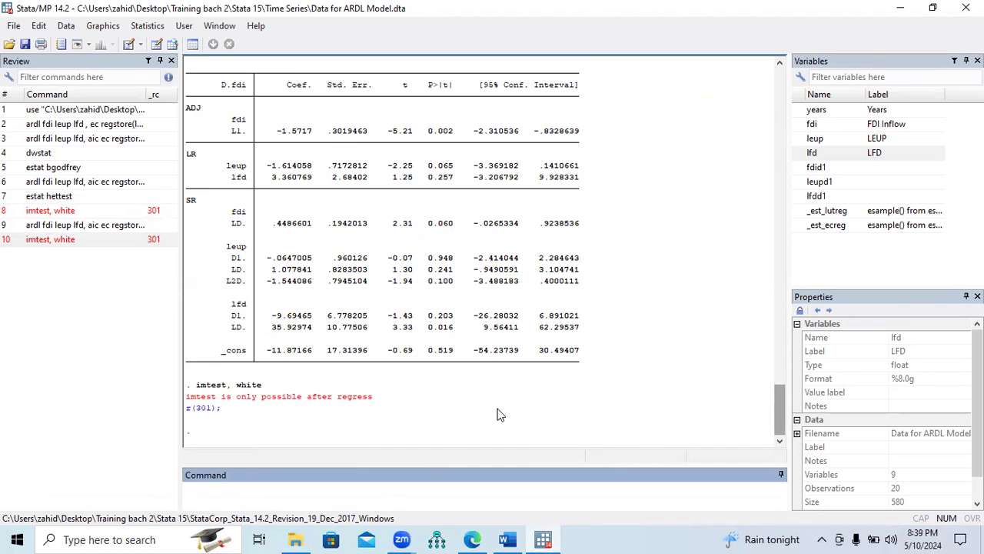
Run a simple OLS regression of fdi on leup and lfd with reg fdi leup lfd
{"action": "left_click_drag", "start_coordinate": [780, 429], "coordinate": [784, 393]}
{"action": "left_click", "coordinate": [363, 487]}
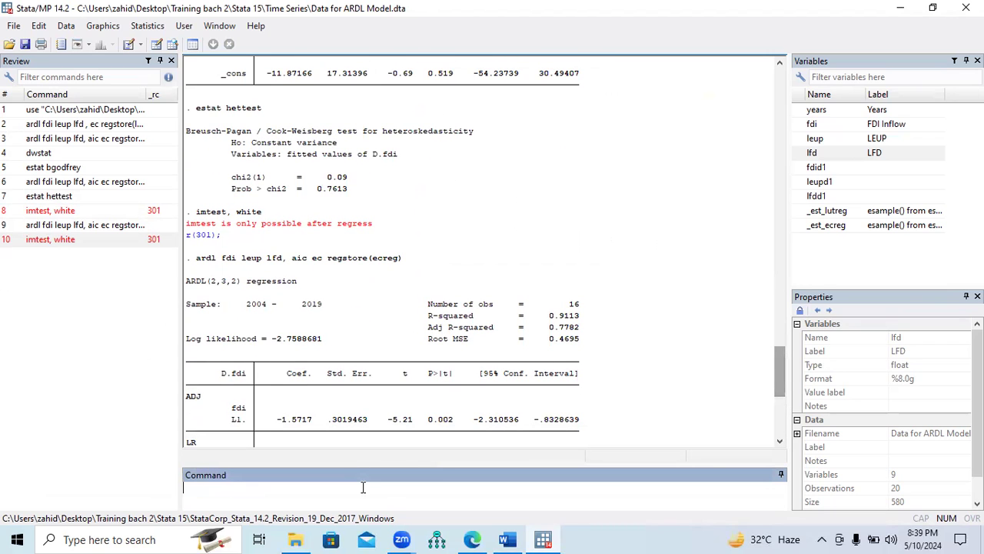
{"action": "type", "text": "reg fdi leup lfd, rob"}
{"action": "key", "text": "BackSpace"}
{"action": "key", "text": "BackSpace"}
{"action": "key", "text": "BackSpace"}
{"action": "key", "text": "Return"}
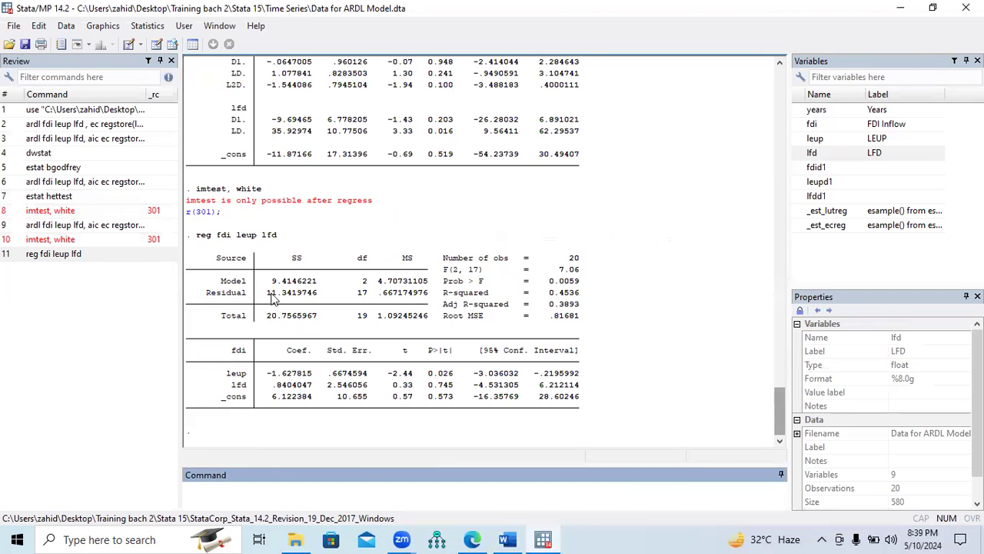
Copy the imtest, white command from the earlier results and run the White test on the OLS regression
{"action": "left_click_drag", "start_coordinate": [263, 189], "coordinate": [199, 193]}
{"action": "key", "text": "ctrl+c"}
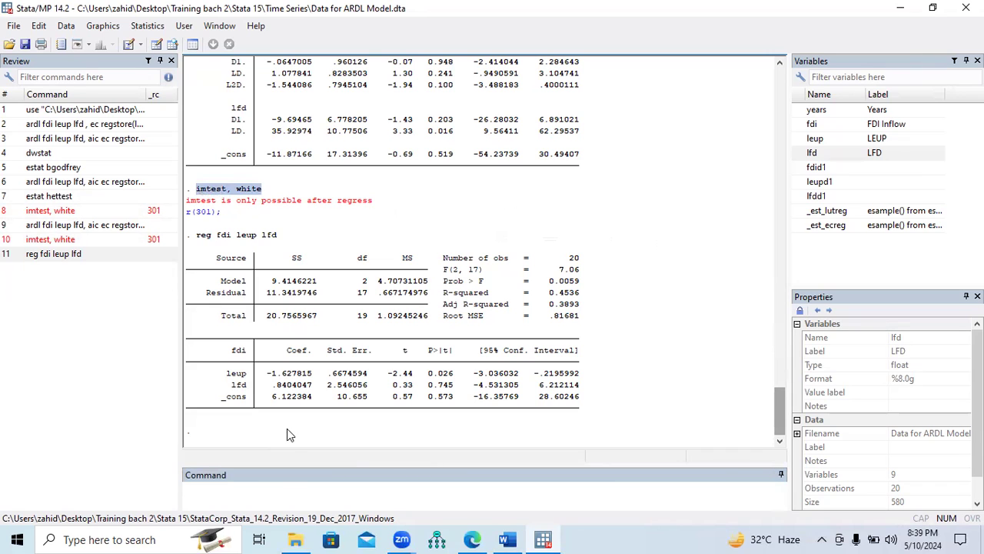
{"action": "left_click", "coordinate": [280, 492]}
{"action": "key", "text": "ctrl+v"}
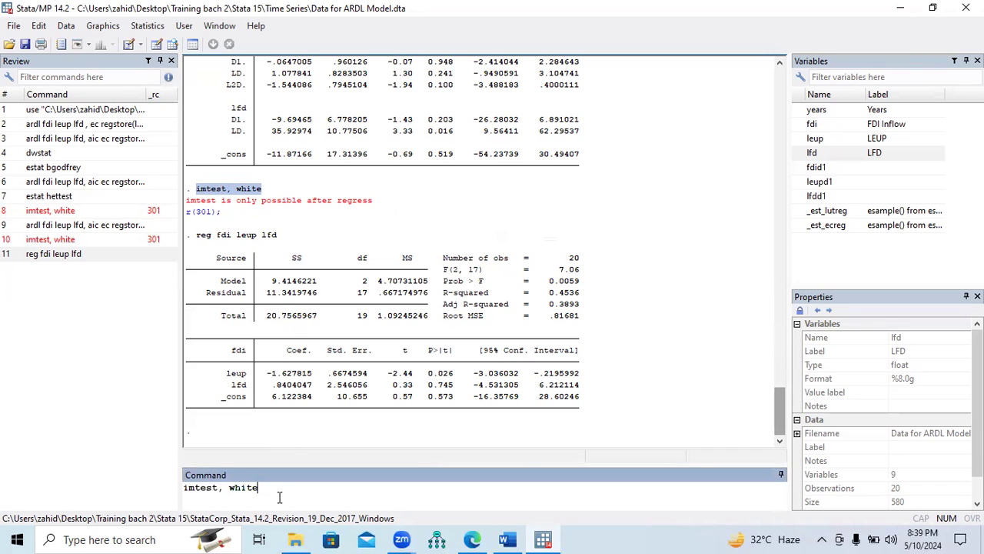
{"action": "key", "text": "Return"}
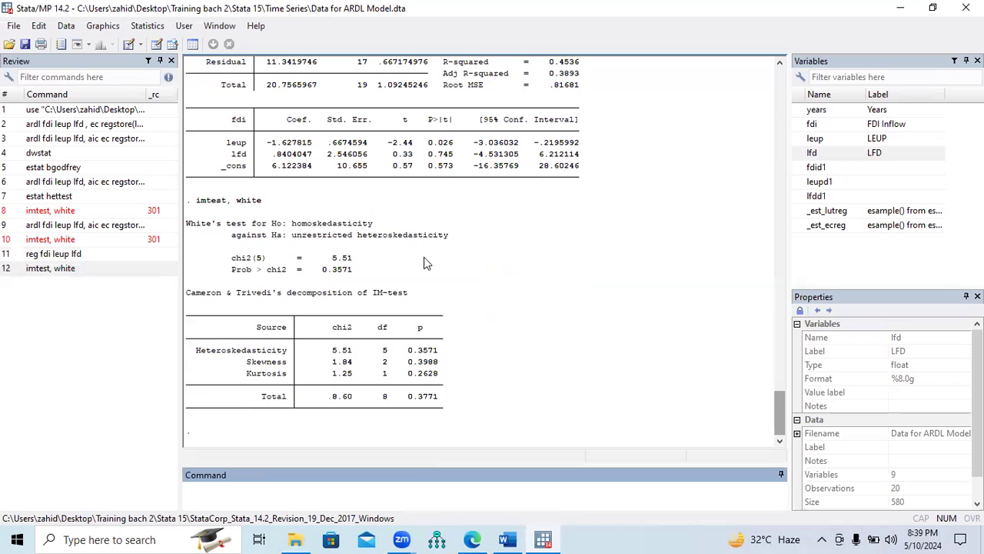
Compare the White test's heteroskedasticity p-value with the decision criteria in the Word document
{"action": "left_click_drag", "start_coordinate": [233, 276], "coordinate": [351, 274]}
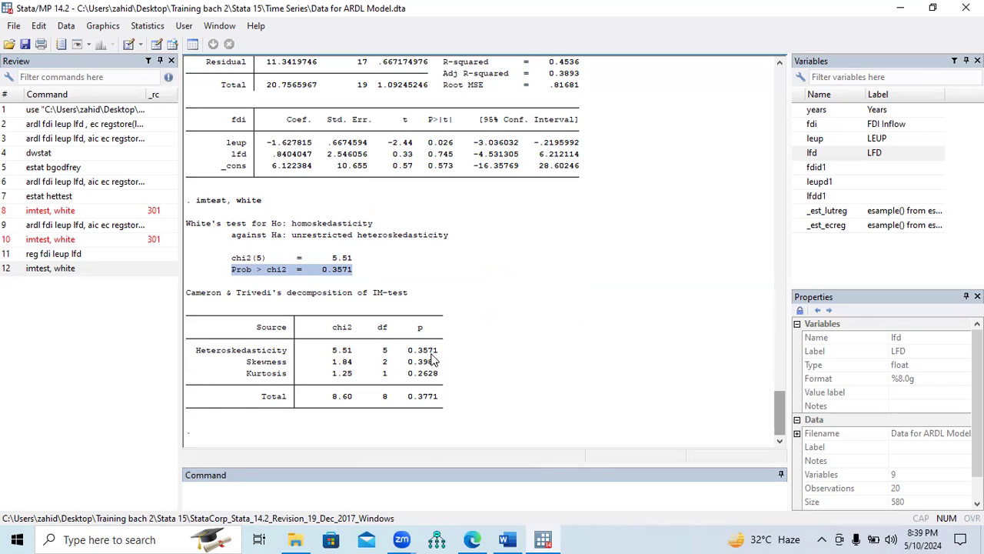
{"action": "left_click_drag", "start_coordinate": [409, 352], "coordinate": [440, 353]}
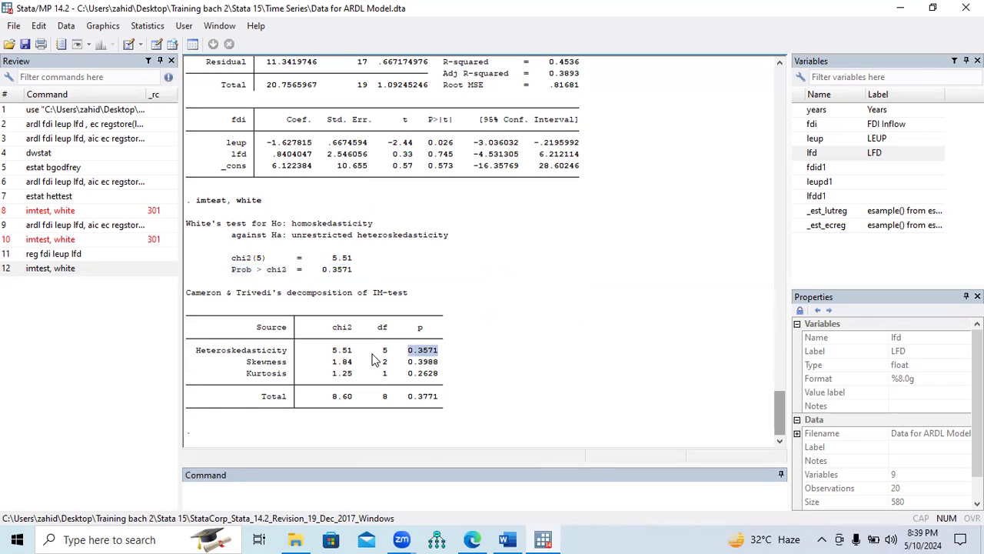
{"action": "left_click_drag", "start_coordinate": [197, 352], "coordinate": [289, 352]}
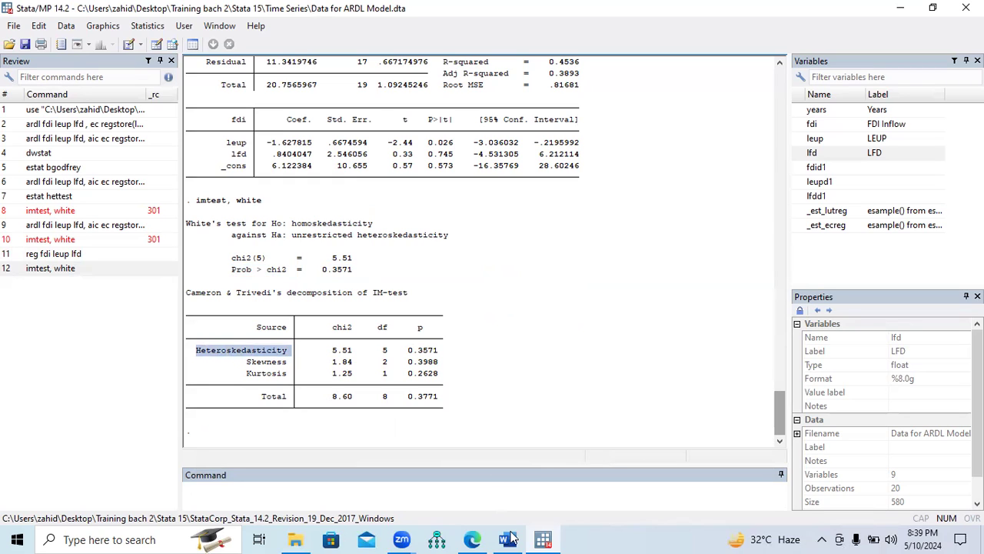
{"action": "key", "text": "alt+Tab"}
{"action": "left_click_drag", "start_coordinate": [209, 447], "coordinate": [566, 456]}
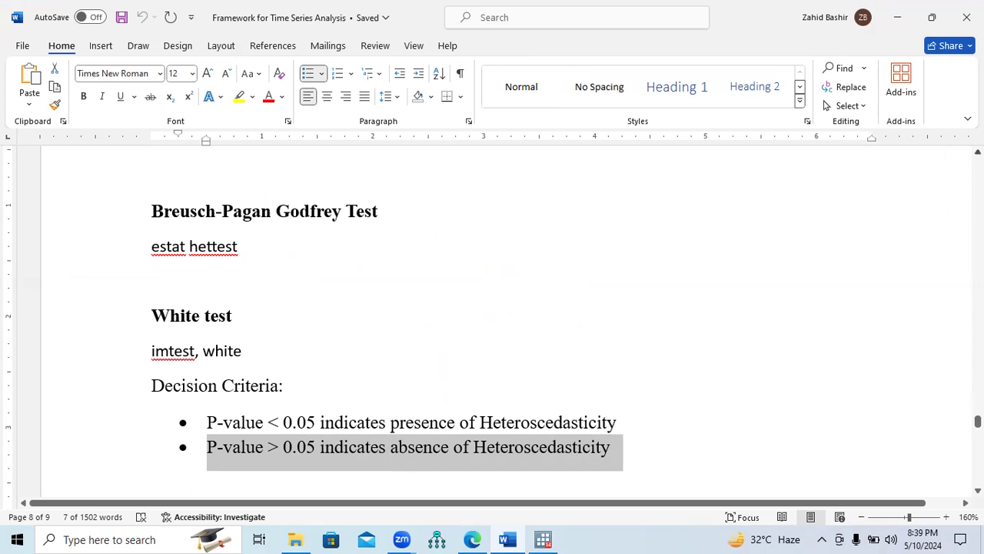
Review the list of required diagnostic tests in the Word document and read the Jarque-Bera normality test instructions
{"action": "scroll", "coordinate": [492, 323], "scroll_direction": "up", "scroll_amount": 3}
{"action": "scroll", "coordinate": [492, 323], "scroll_direction": "up", "scroll_amount": 10}
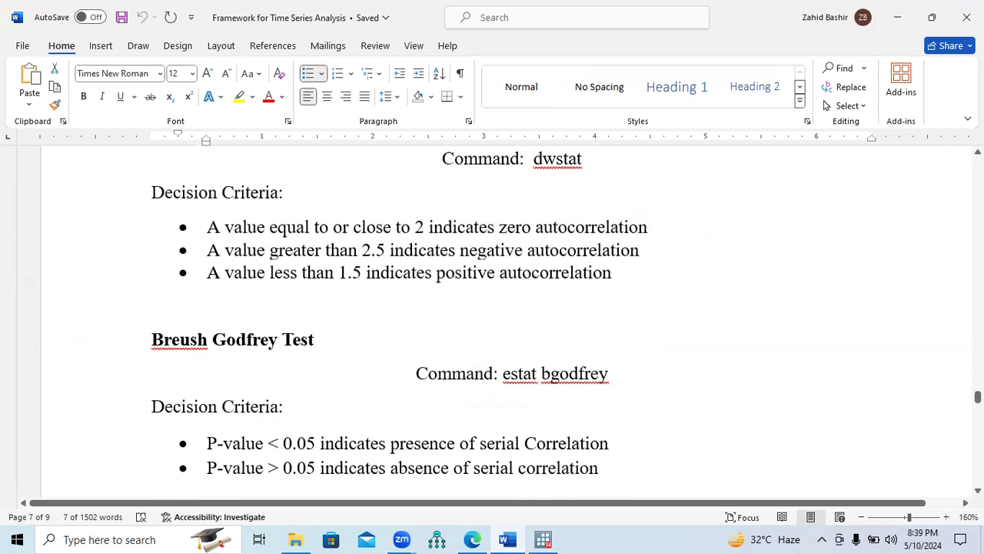
{"action": "scroll", "coordinate": [562, 202], "scroll_direction": "up", "scroll_amount": 7}
{"action": "left_click_drag", "start_coordinate": [208, 218], "coordinate": [651, 223]}
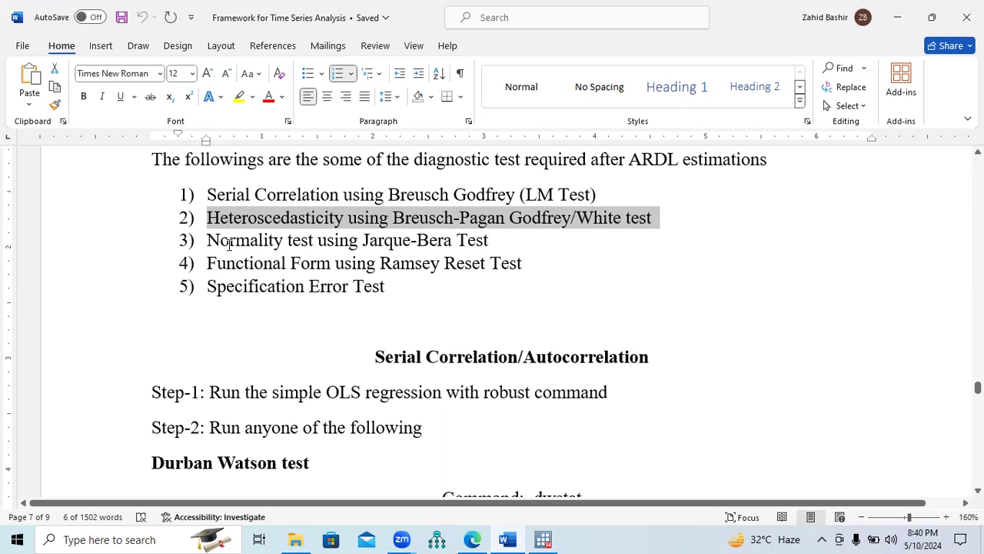
{"action": "left_click_drag", "start_coordinate": [241, 242], "coordinate": [475, 251]}
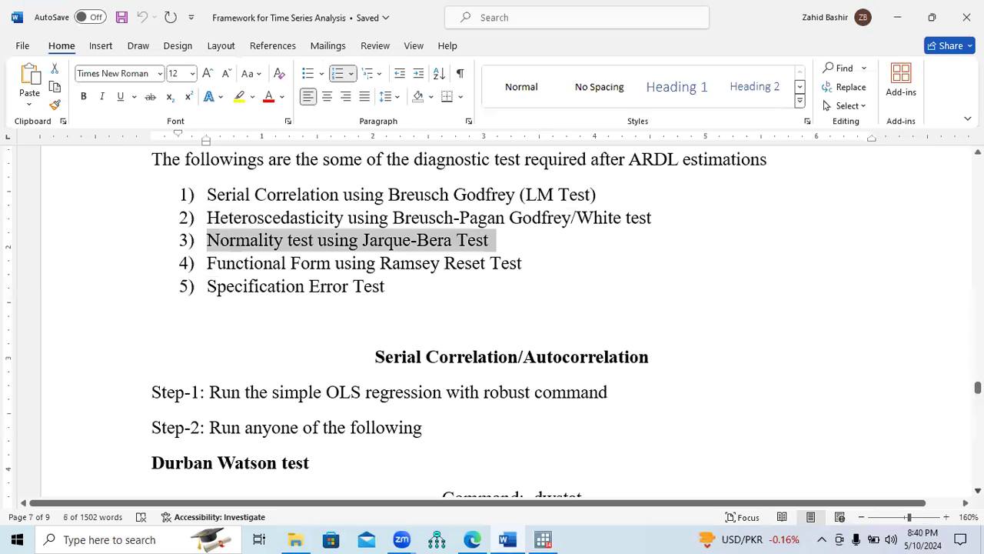
{"action": "scroll", "coordinate": [492, 322], "scroll_direction": "down", "scroll_amount": 3}
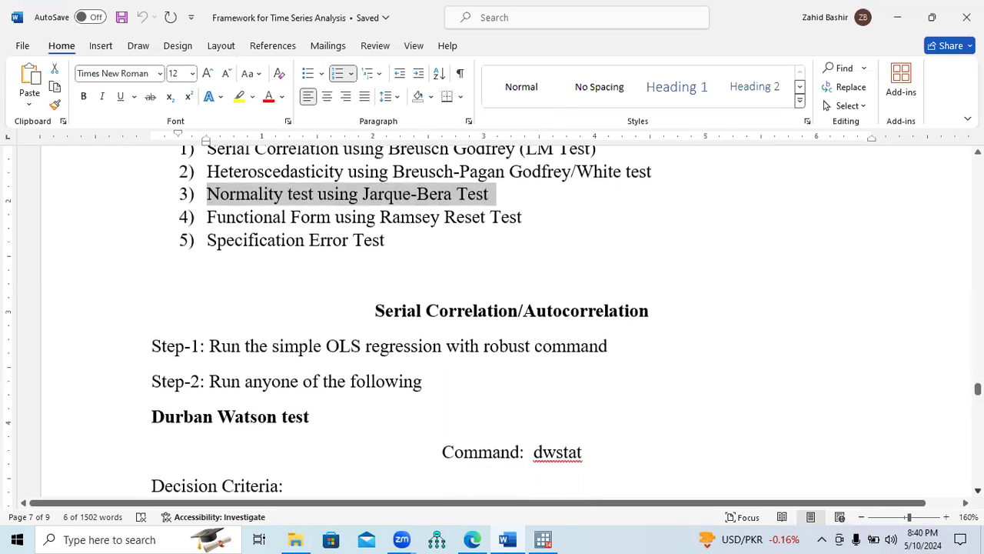
{"action": "scroll", "coordinate": [492, 322], "scroll_direction": "down", "scroll_amount": 10}
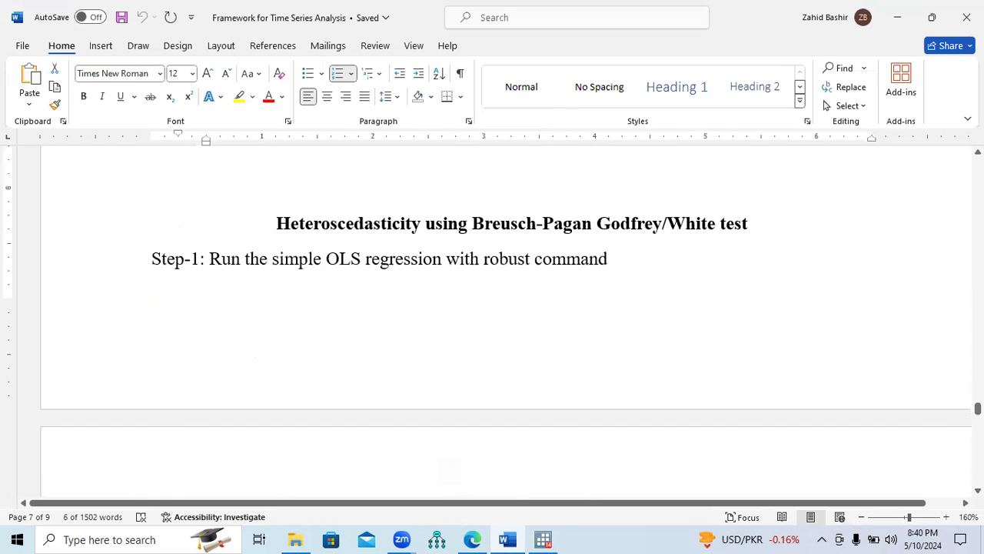
{"action": "scroll", "coordinate": [492, 321], "scroll_direction": "down", "scroll_amount": 5}
{"action": "scroll", "coordinate": [492, 321], "scroll_direction": "down", "scroll_amount": 5}
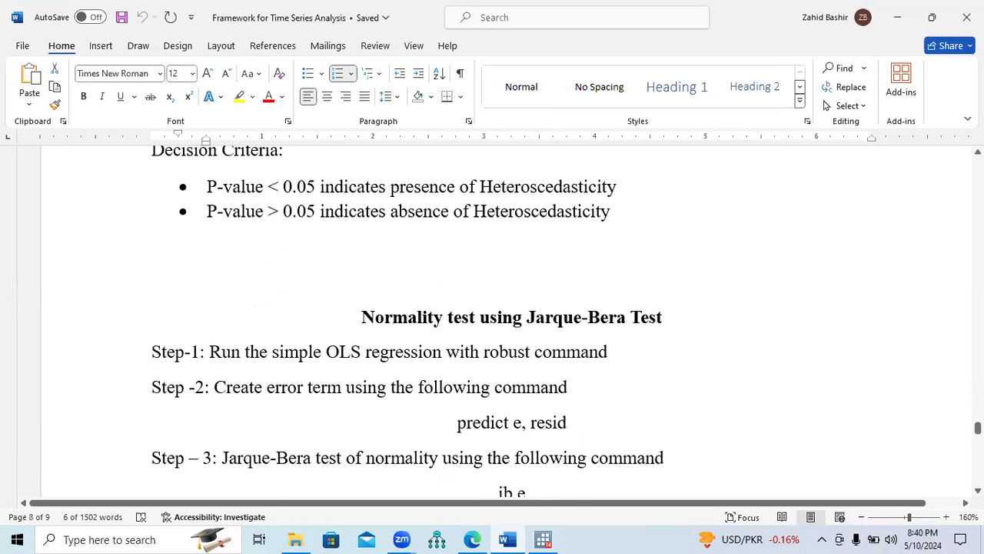
{"action": "scroll", "coordinate": [492, 322], "scroll_direction": "down", "scroll_amount": 2}
{"action": "scroll", "coordinate": [492, 321], "scroll_direction": "down", "scroll_amount": 1}
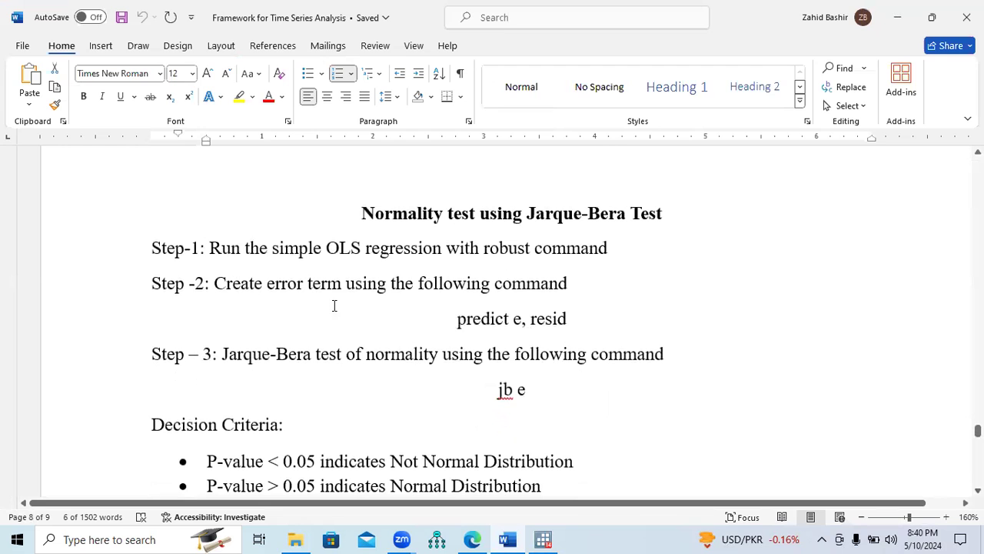
Switch to Stata and rerun the earlier reg fdi leup lfd regression from the command history
{"action": "left_click", "coordinate": [548, 537]}
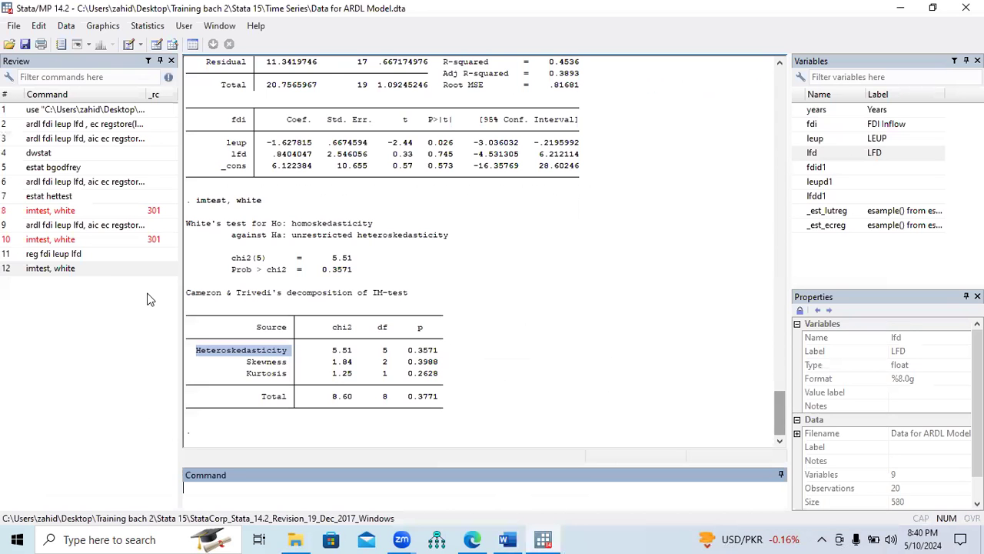
{"action": "left_click", "coordinate": [60, 255]}
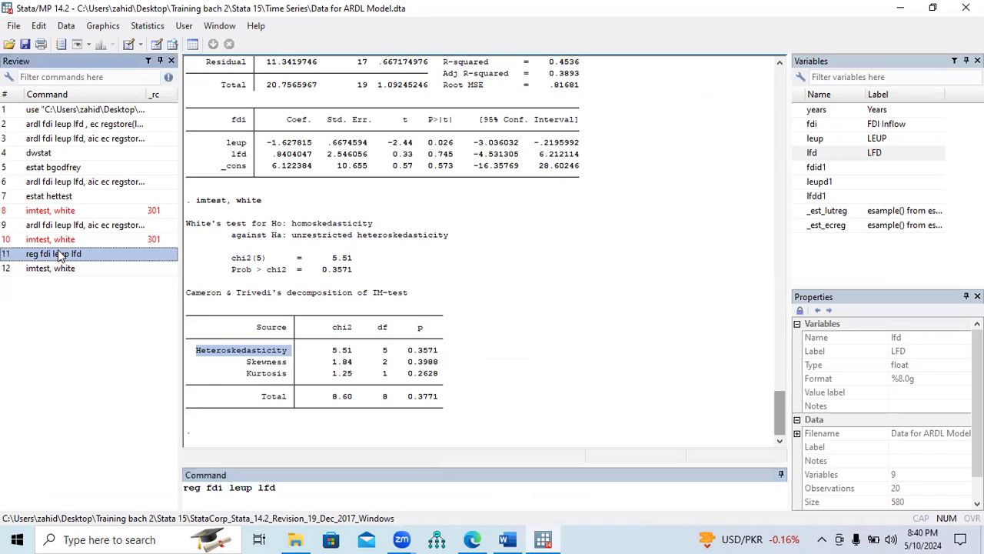
{"action": "double_click", "coordinate": [60, 256]}
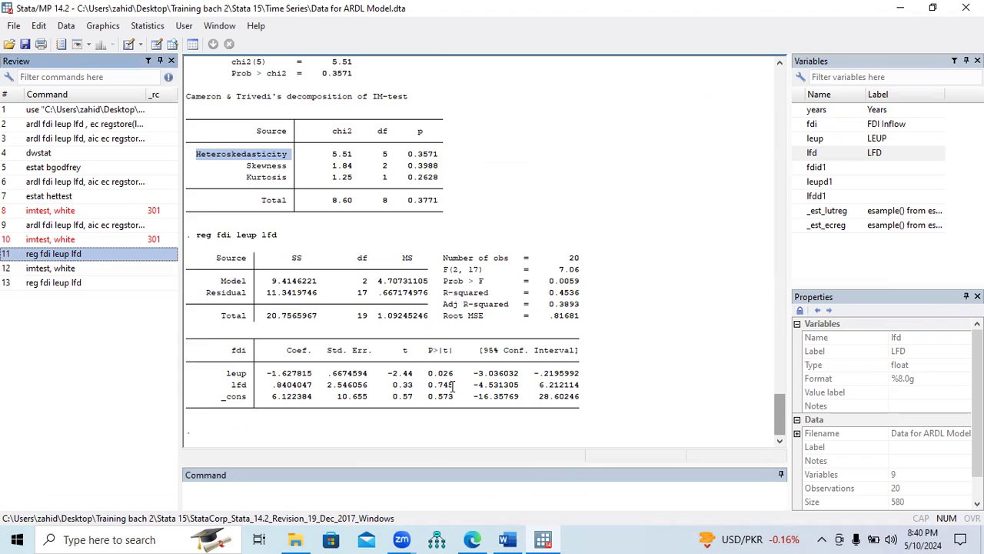
Check the error-term command in the Word document and run predict e, resid in Stata
{"action": "key", "text": "alt+Tab"}
{"action": "left_click_drag", "start_coordinate": [215, 284], "coordinate": [567, 282]}
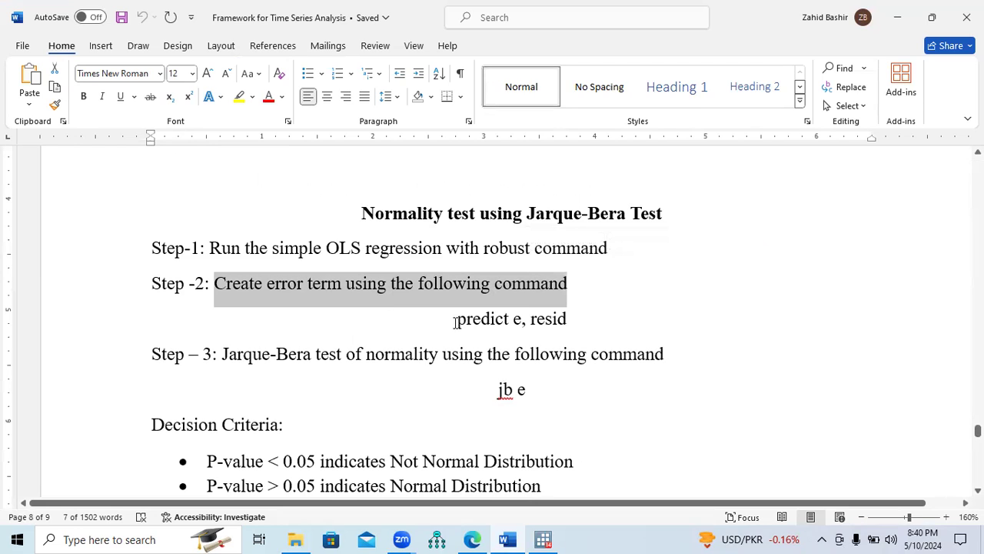
{"action": "left_click_drag", "start_coordinate": [455, 322], "coordinate": [565, 329]}
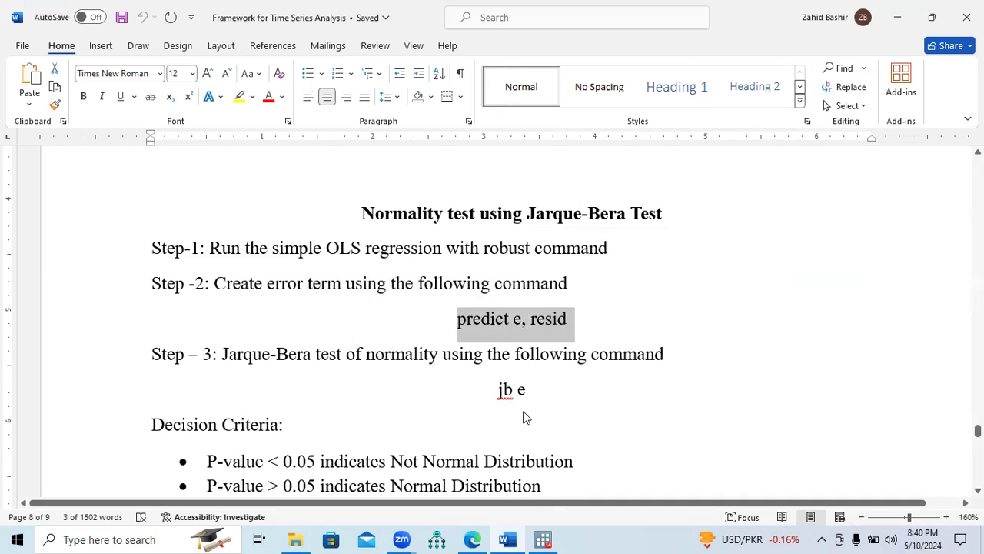
{"action": "key", "text": "alt+Tab"}
{"action": "type", "text": "ct e,"}
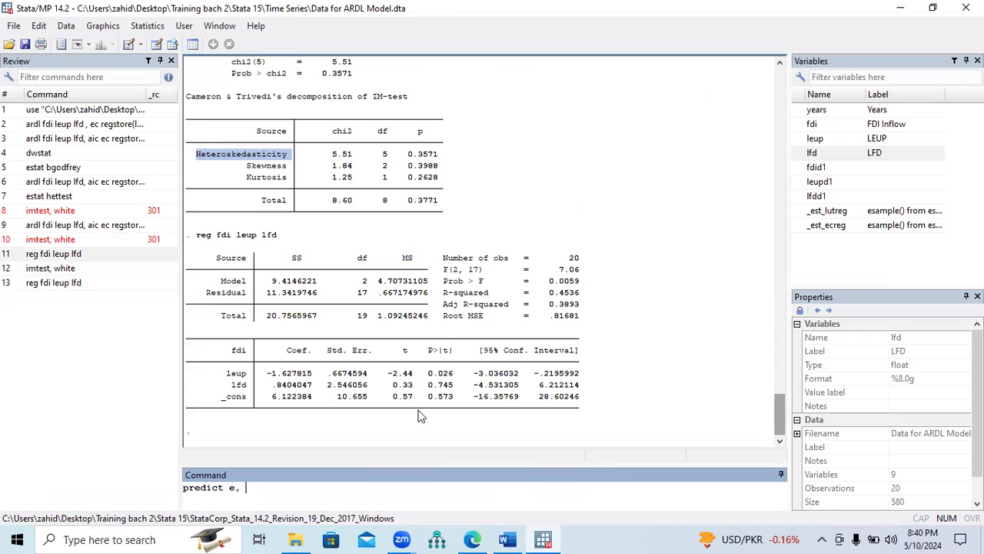
{"action": "type", "text": " resid"}
{"action": "key", "text": "Return"}
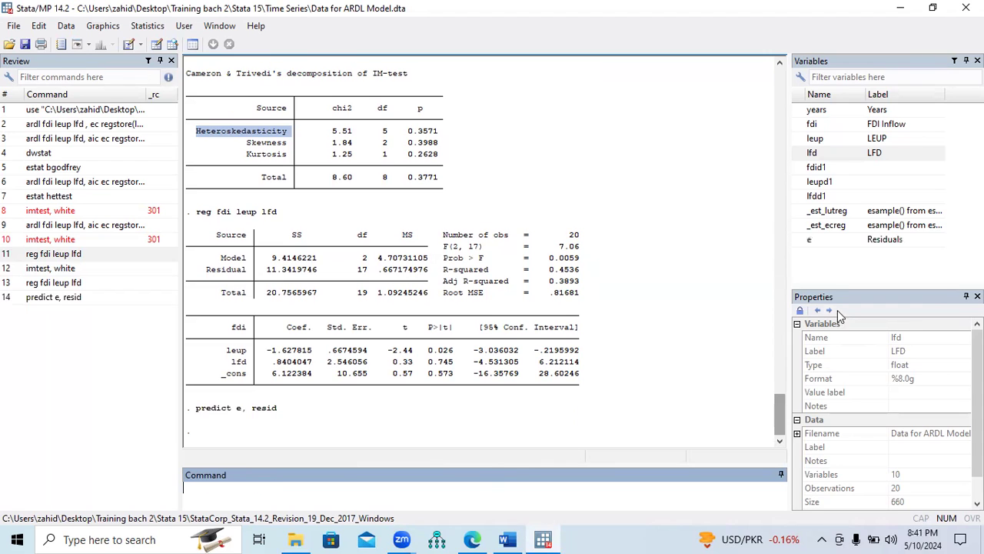
Inspect the residuals variable e and its values in the Data Editor, and return to the normality test instructions in Word
{"action": "mouse_move", "coordinate": [801, 245]}
{"action": "left_click", "coordinate": [815, 241]}
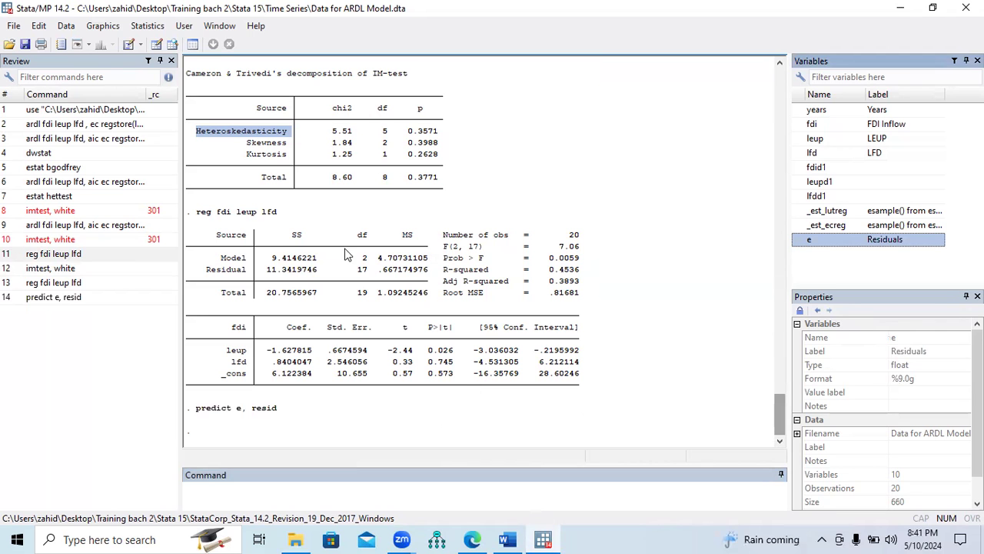
{"action": "left_click", "coordinate": [157, 45]}
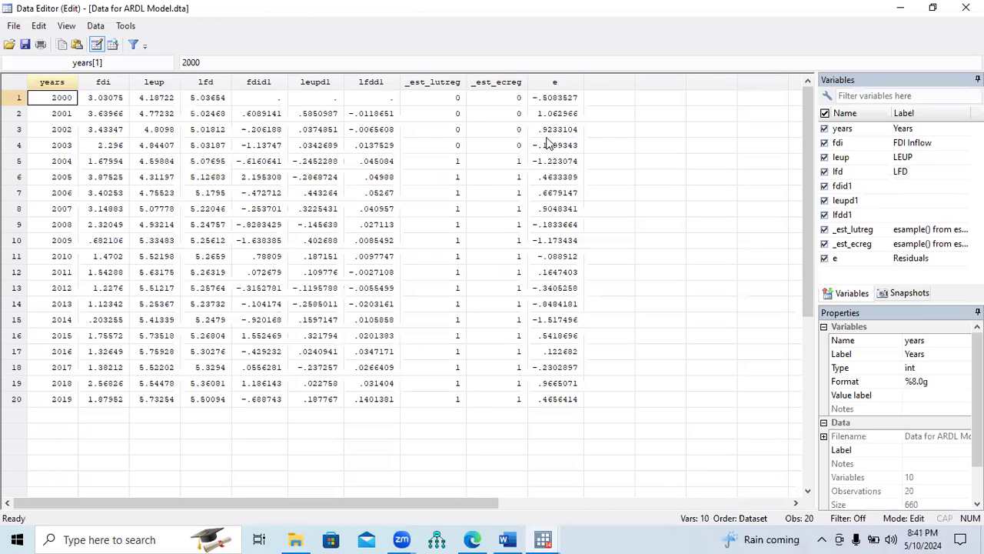
{"action": "left_click", "coordinate": [556, 83]}
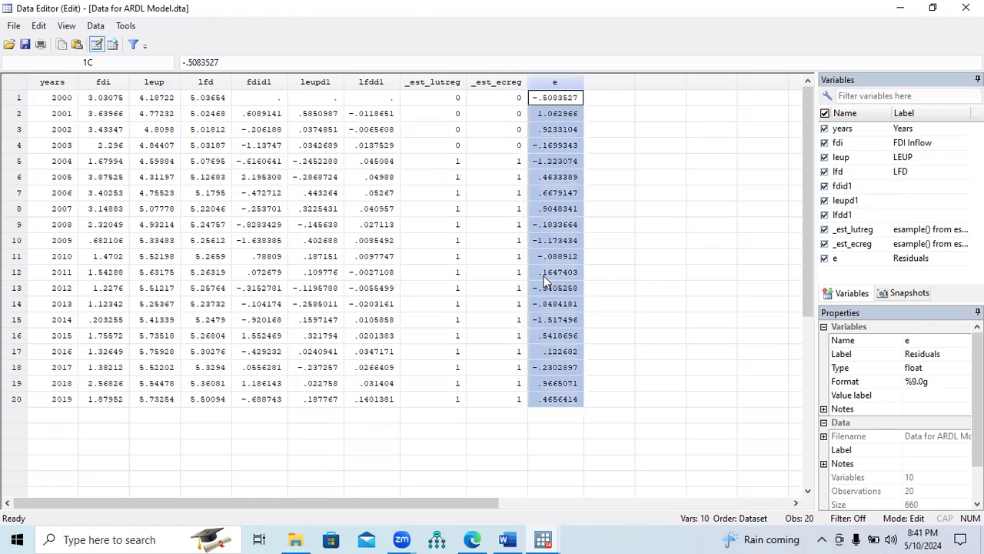
{"action": "left_click", "coordinate": [509, 539]}
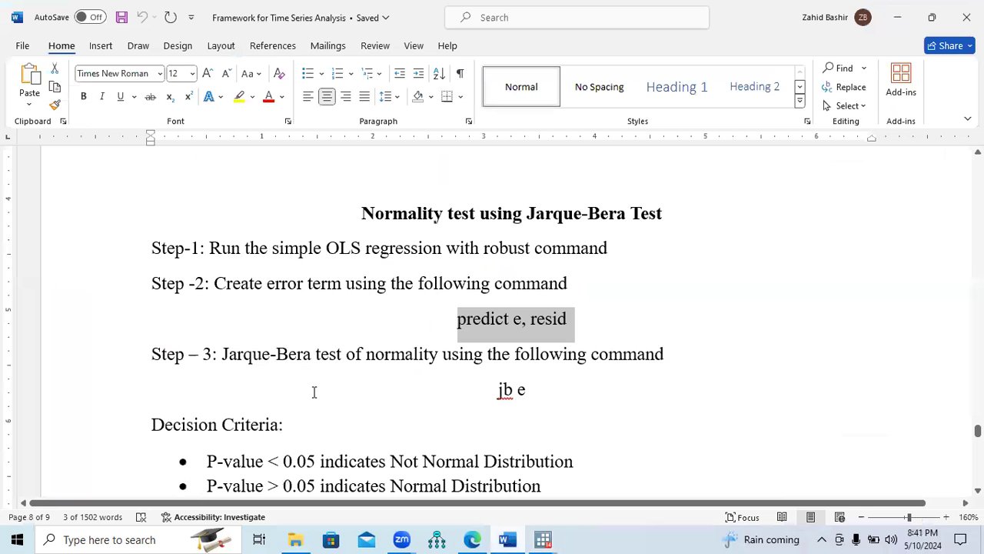
Check the Jarque-Bera command in the Word document, switch to Stata and run jb e on the residuals
{"action": "left_click_drag", "start_coordinate": [251, 359], "coordinate": [599, 366]}
{"action": "left_click_drag", "start_coordinate": [500, 393], "coordinate": [538, 391]}
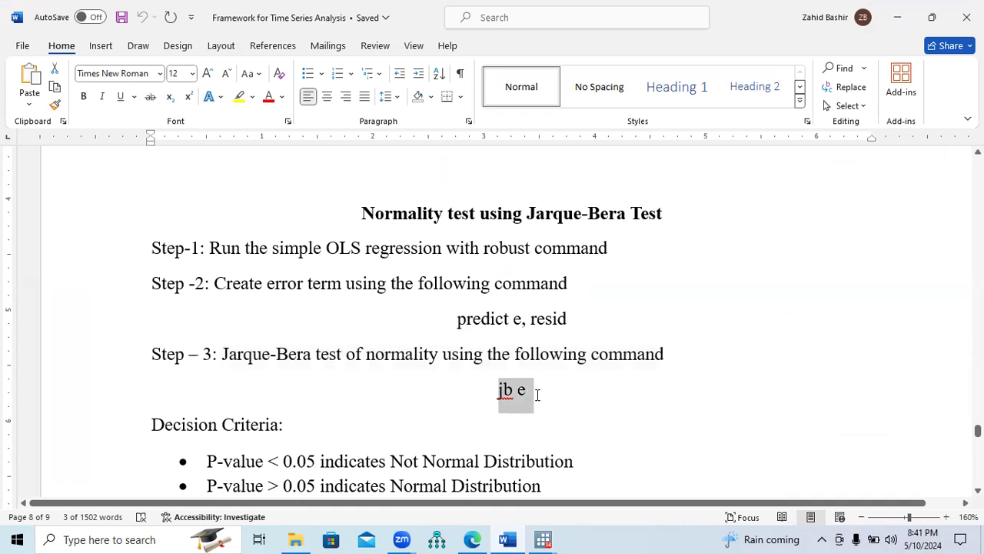
{"action": "mouse_move", "coordinate": [543, 538]}
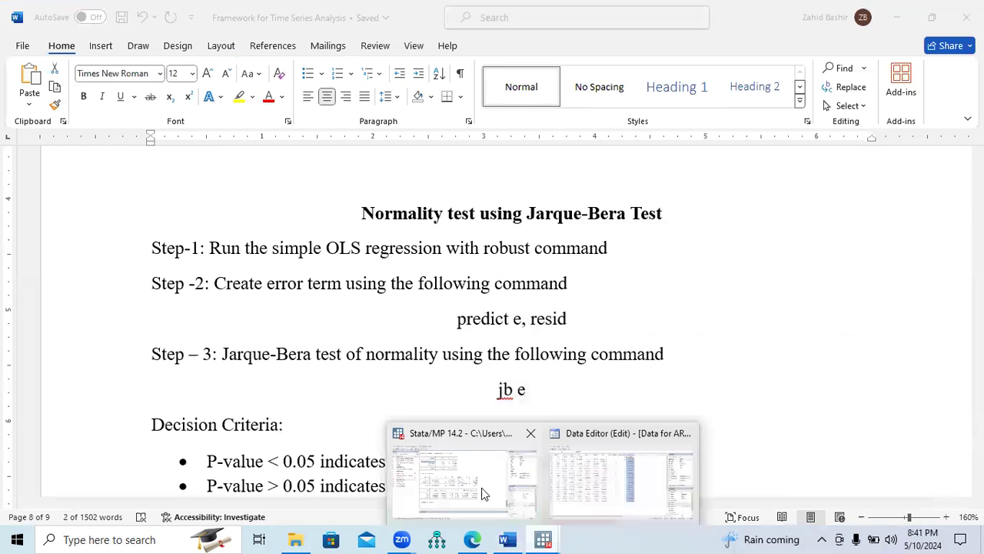
{"action": "left_click", "coordinate": [484, 489]}
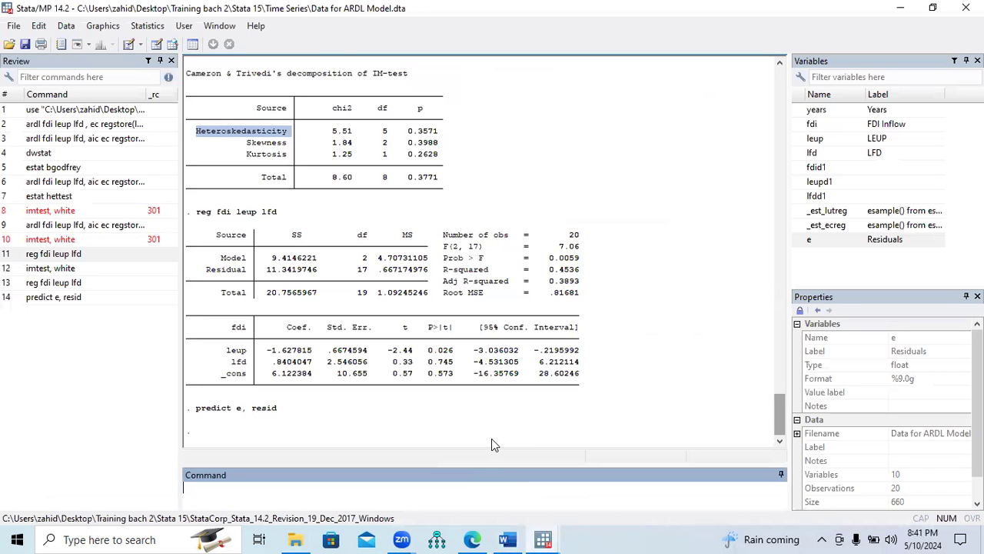
{"action": "type", "text": "jb e"}
{"action": "key", "text": "Return"}
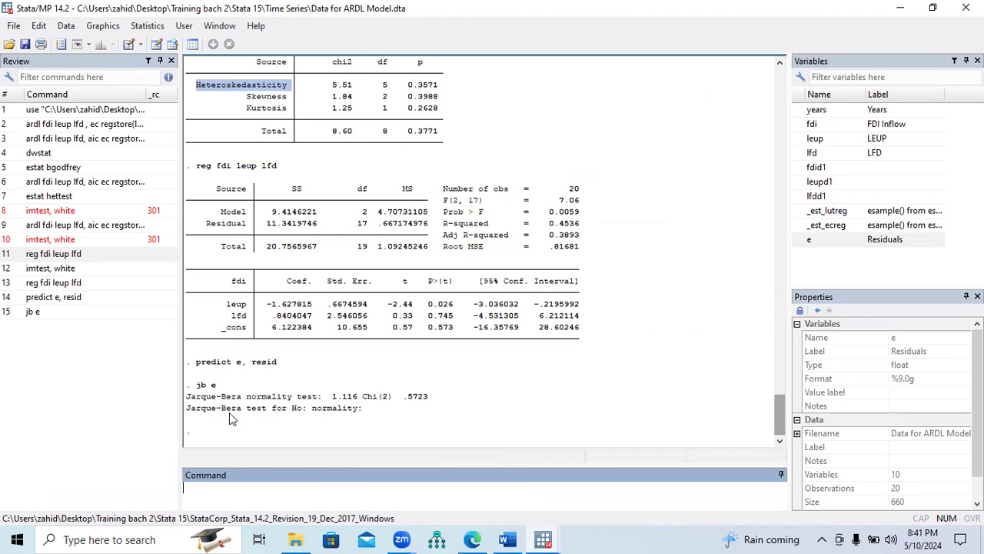
Examine the Jarque-Bera p-value in the Stata results and compare it with the normality decision criteria in the Word document
{"action": "left_click_drag", "start_coordinate": [359, 400], "coordinate": [431, 405]}
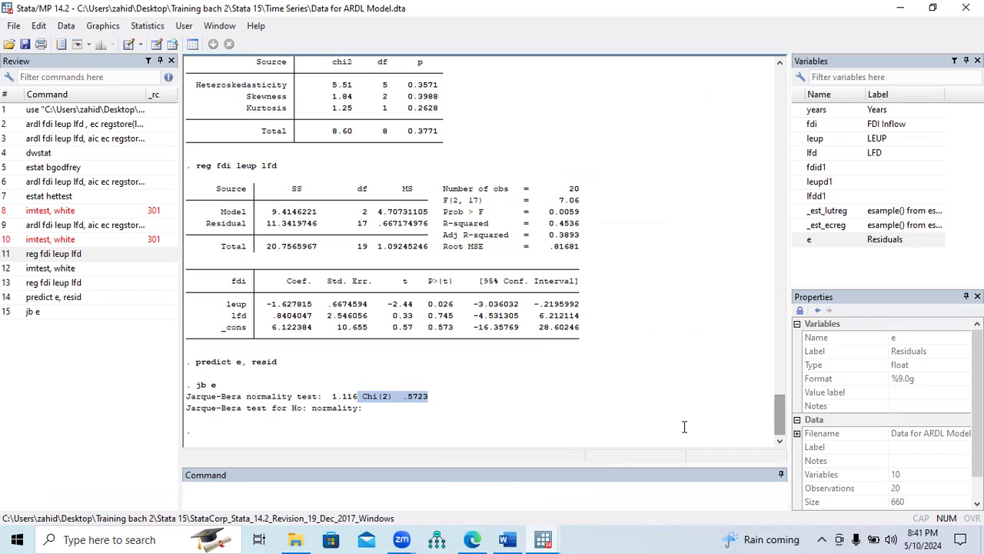
{"action": "key", "text": "alt+Tab"}
{"action": "scroll", "coordinate": [473, 403], "scroll_direction": "down", "scroll_amount": 2}
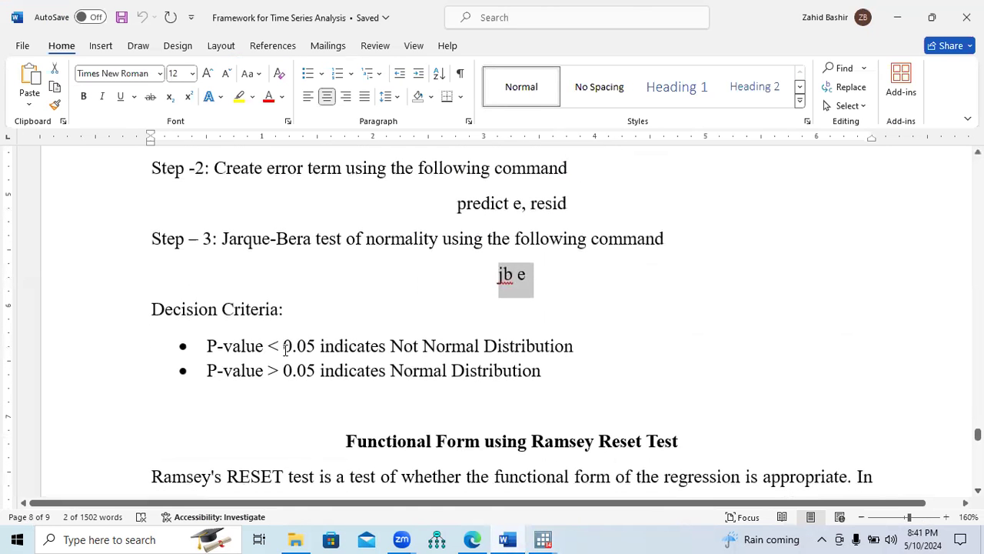
{"action": "left_click_drag", "start_coordinate": [220, 374], "coordinate": [524, 386]}
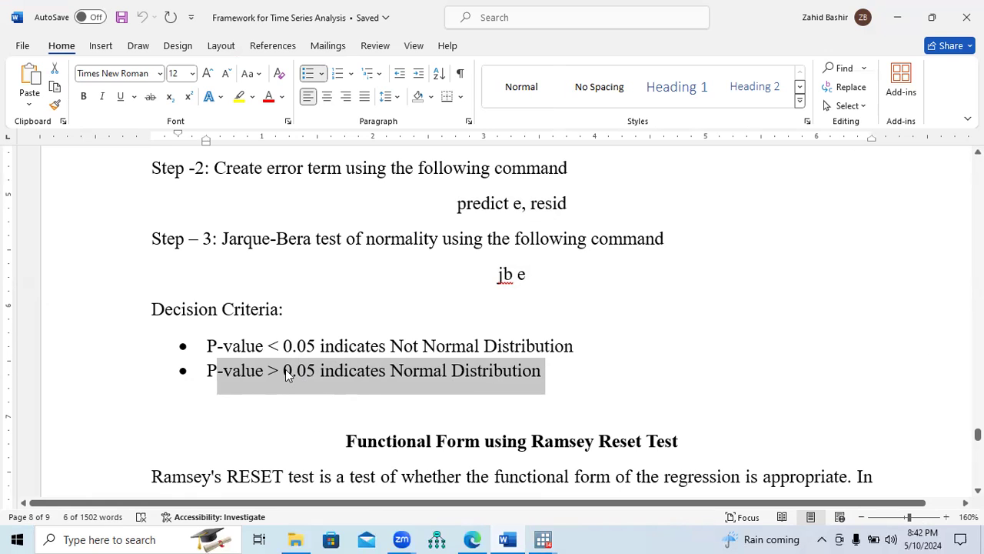
Return to the Diagnostic Tests list and review the first three tests and the Ramsey Reset functional form test
{"action": "left_click_drag", "start_coordinate": [977, 436], "coordinate": [978, 385]}
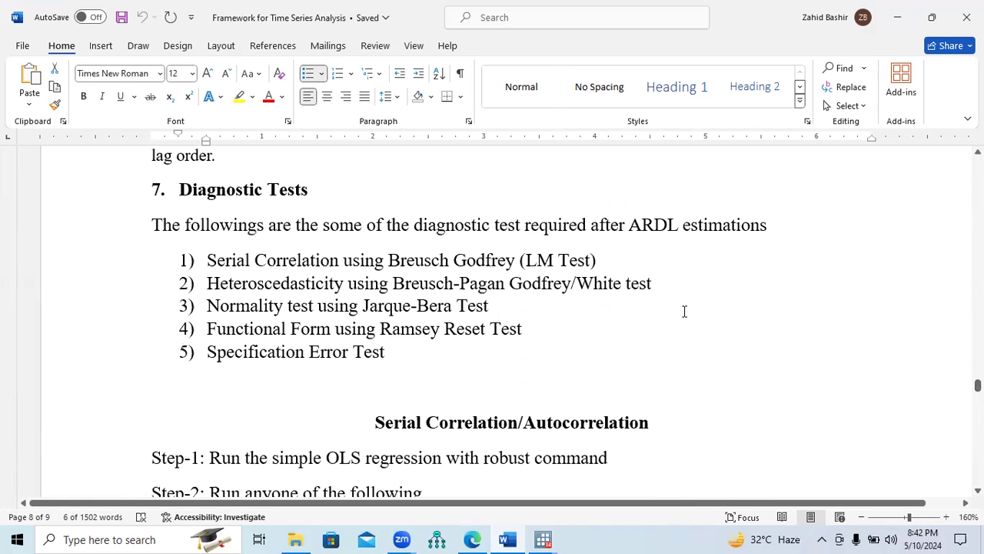
{"action": "left_click_drag", "start_coordinate": [510, 308], "coordinate": [217, 271]}
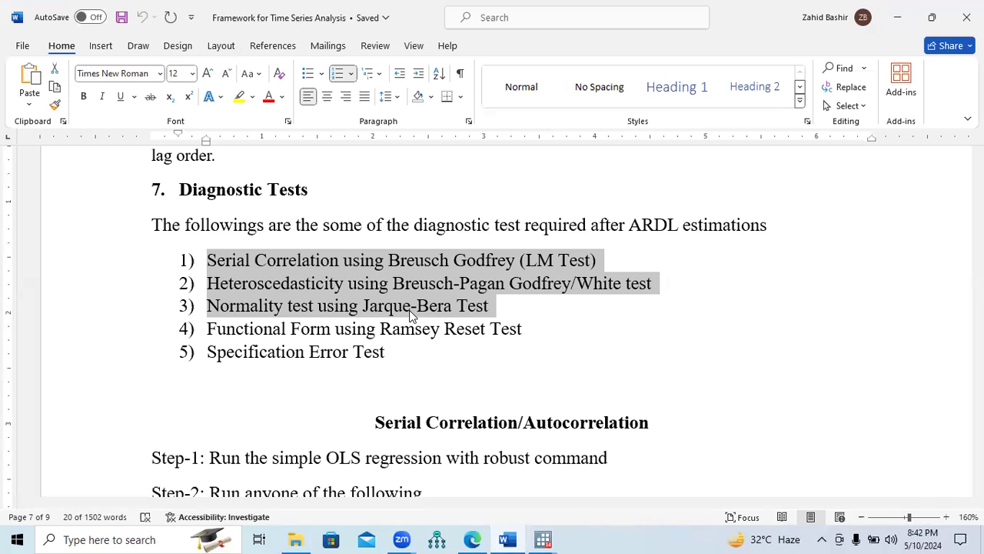
{"action": "left_click_drag", "start_coordinate": [205, 330], "coordinate": [534, 339]}
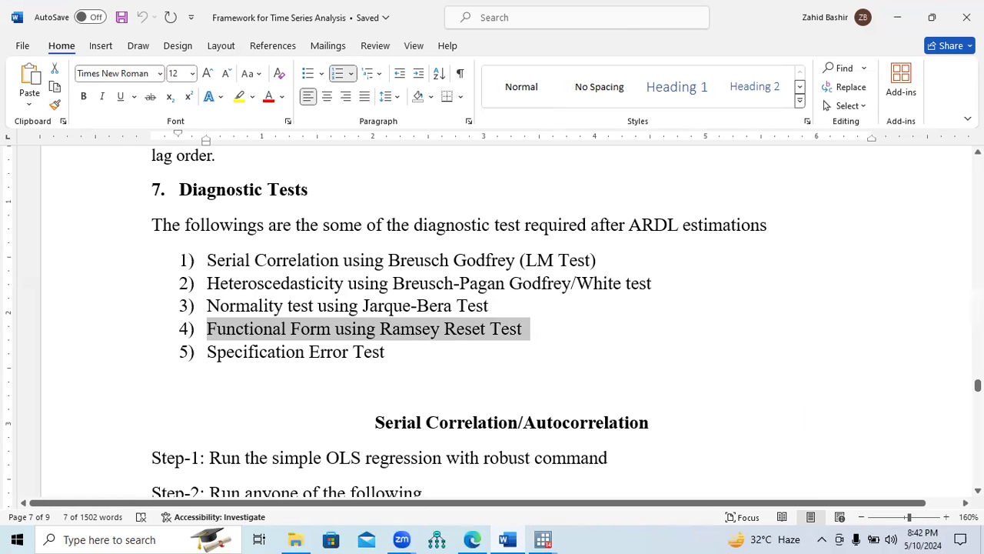
Look through the test sections of the document to find Functional Form using Ramsey Reset Test
{"action": "scroll", "coordinate": [492, 323], "scroll_direction": "down", "scroll_amount": 20}
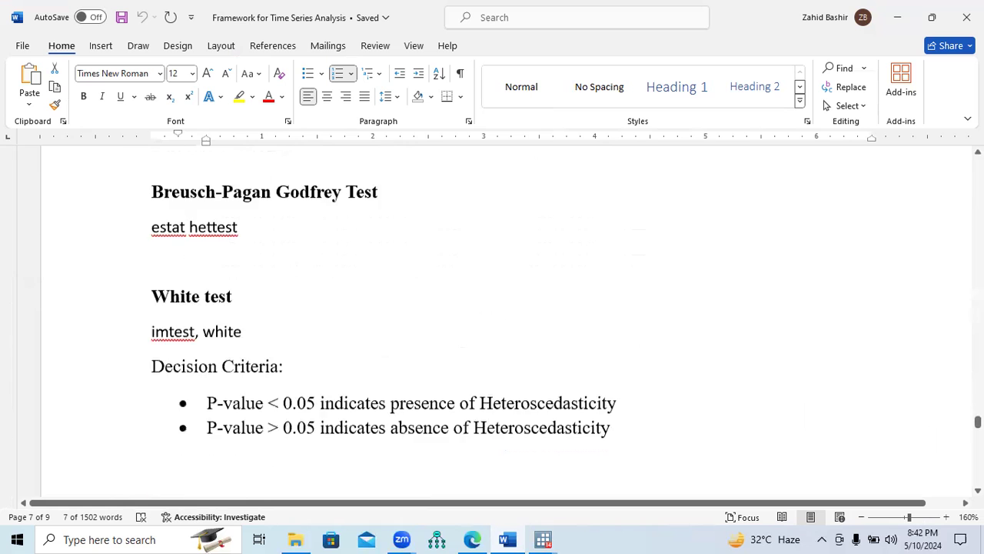
{"action": "scroll", "coordinate": [492, 323], "scroll_direction": "down", "scroll_amount": 15}
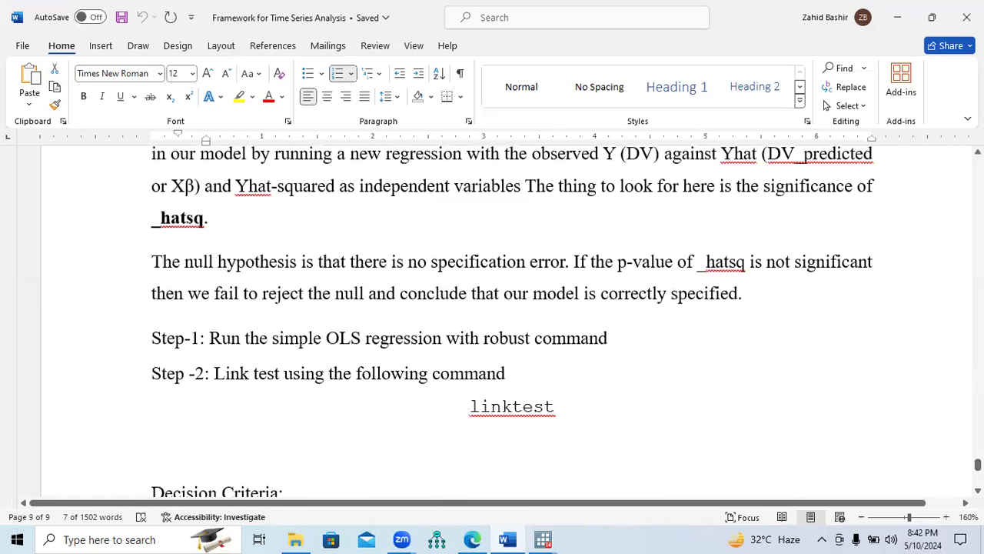
{"action": "scroll", "coordinate": [492, 323], "scroll_direction": "up", "scroll_amount": 3}
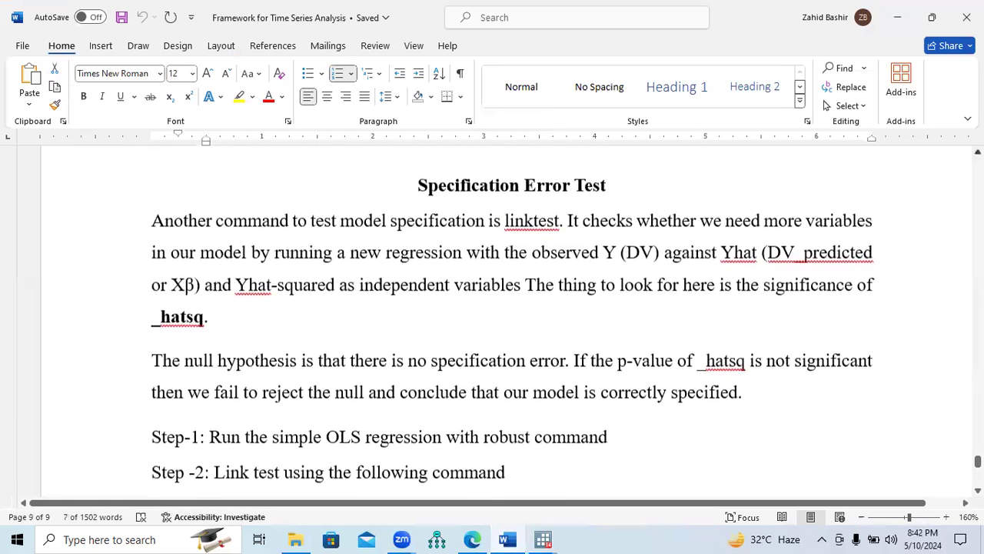
{"action": "scroll", "coordinate": [513, 321], "scroll_direction": "up", "scroll_amount": 2}
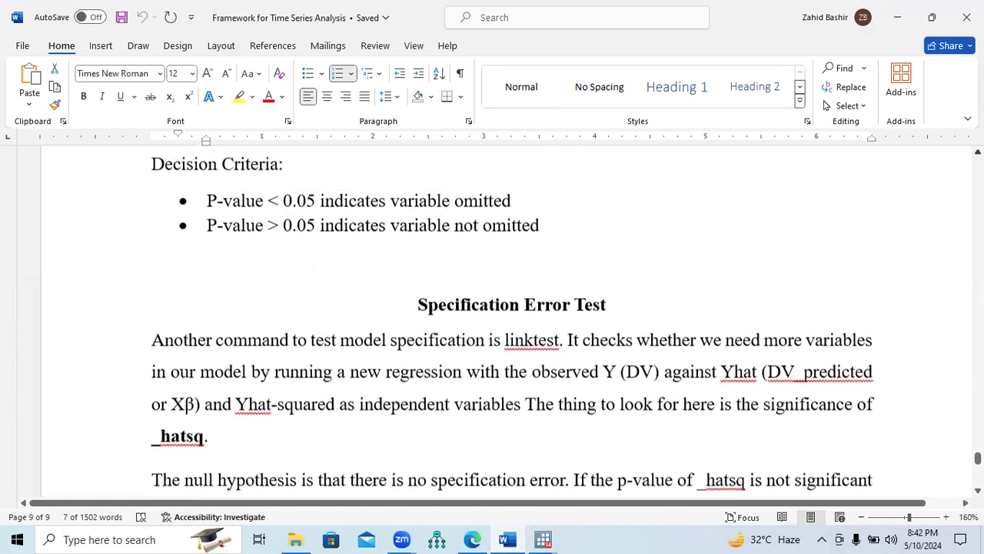
{"action": "scroll", "coordinate": [513, 323], "scroll_direction": "up", "scroll_amount": 1}
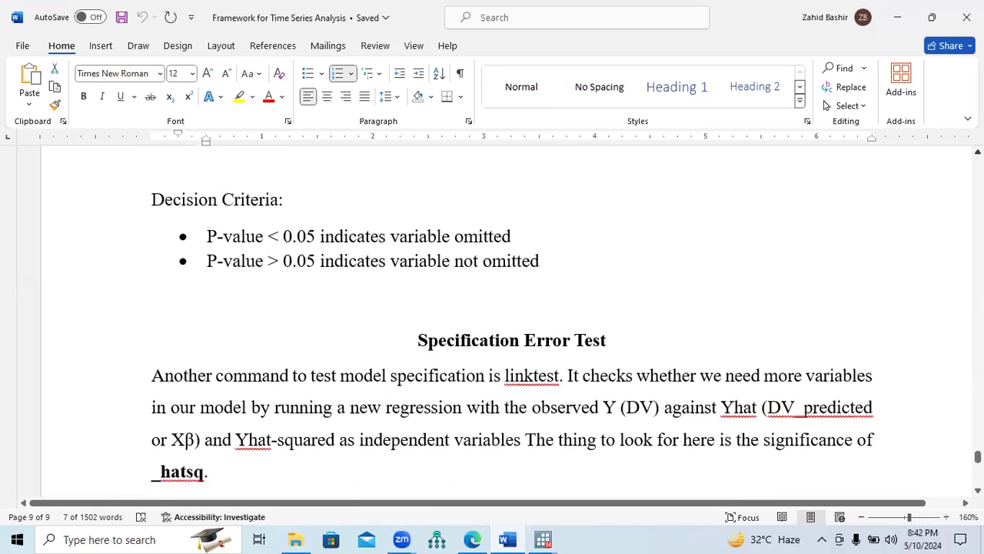
{"action": "scroll", "coordinate": [513, 323], "scroll_direction": "up", "scroll_amount": 1}
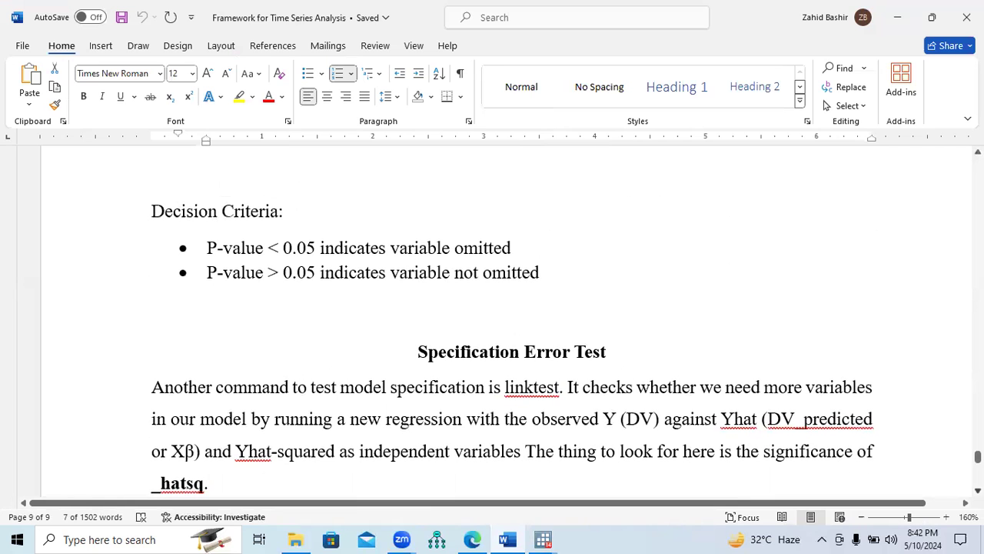
{"action": "scroll", "coordinate": [513, 323], "scroll_direction": "down", "scroll_amount": 3}
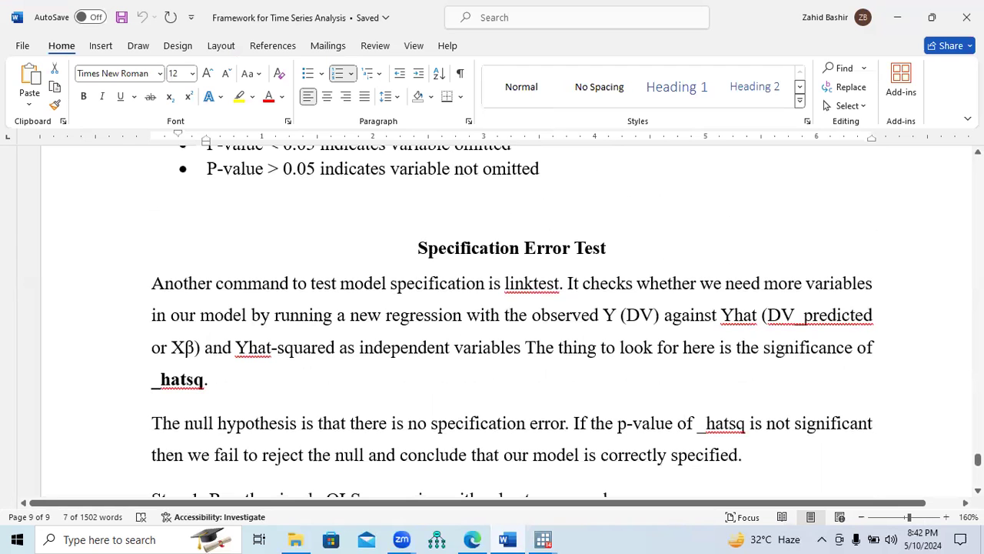
{"action": "scroll", "coordinate": [513, 323], "scroll_direction": "up", "scroll_amount": 9}
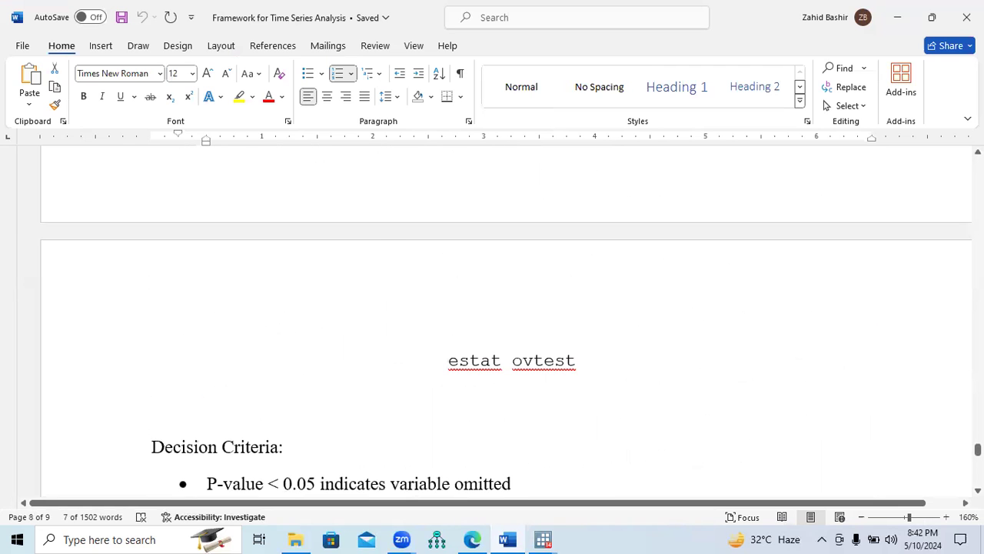
{"action": "scroll", "coordinate": [513, 323], "scroll_direction": "up", "scroll_amount": 8}
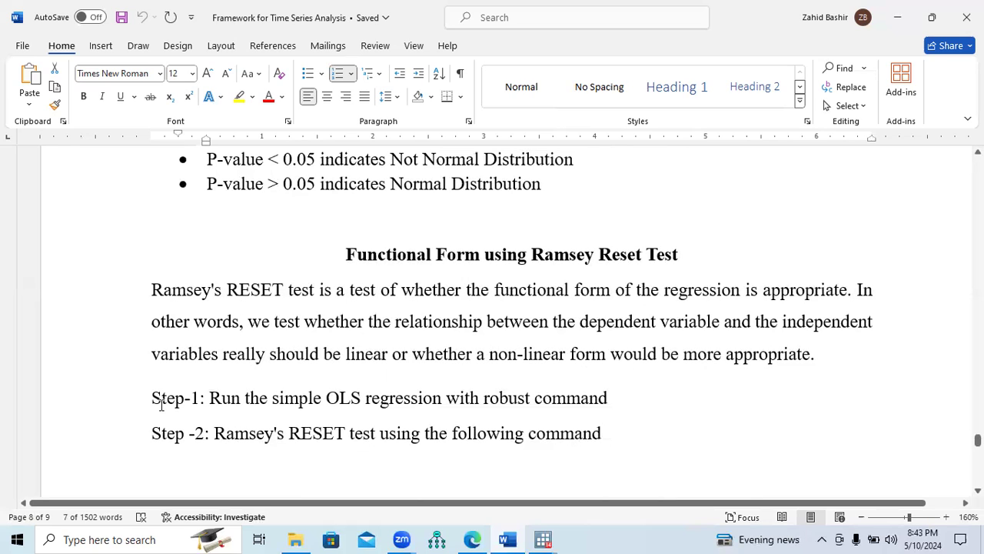
Read the two Ramsey RESET steps and the estat ovtest command in the document
{"action": "left_click_drag", "start_coordinate": [151, 398], "coordinate": [541, 414]}
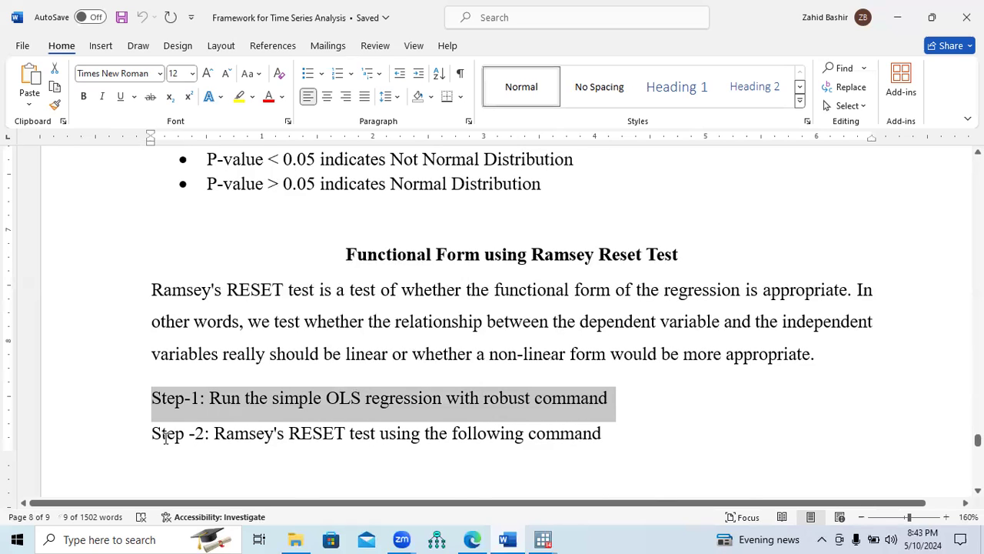
{"action": "left_click_drag", "start_coordinate": [163, 434], "coordinate": [289, 435]}
{"action": "left_click_drag", "start_coordinate": [357, 435], "coordinate": [638, 429]}
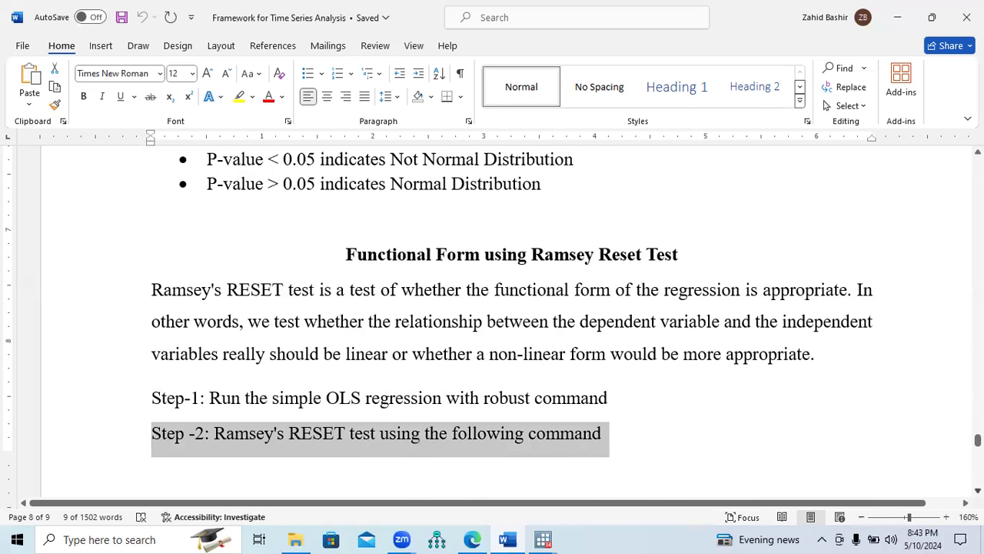
{"action": "scroll", "coordinate": [492, 323], "scroll_direction": "down", "scroll_amount": 5}
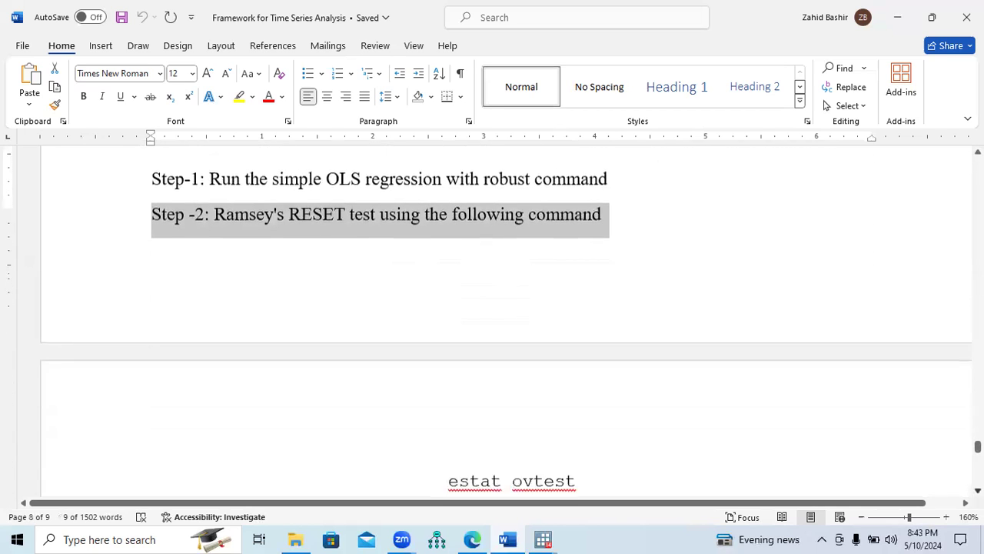
{"action": "scroll", "coordinate": [612, 469], "scroll_direction": "down", "scroll_amount": 1}
{"action": "left_click_drag", "start_coordinate": [449, 435], "coordinate": [556, 441]}
Switch to Stata and rerun the reg fdi leup lfd regression from the command history
{"action": "left_click", "coordinate": [543, 539]}
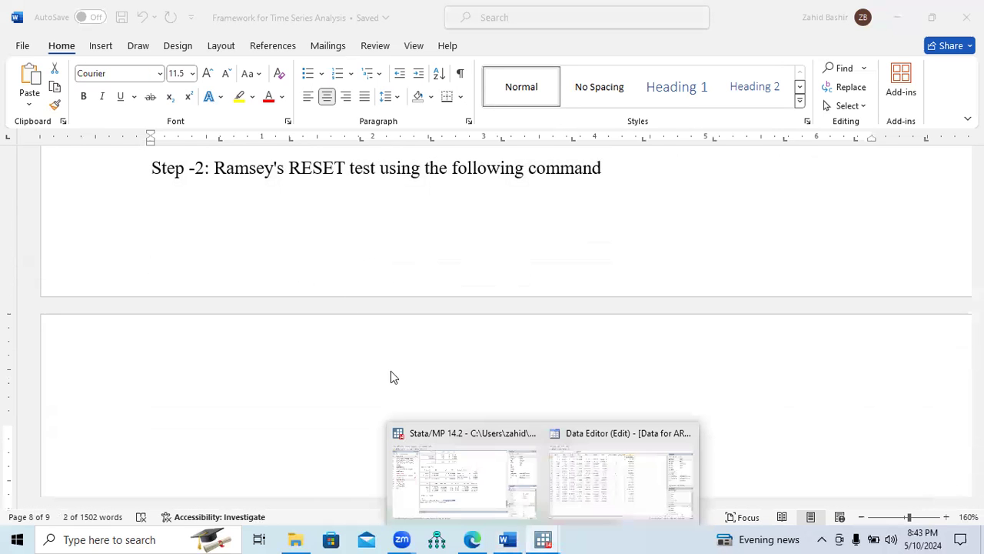
{"action": "left_click", "coordinate": [463, 489]}
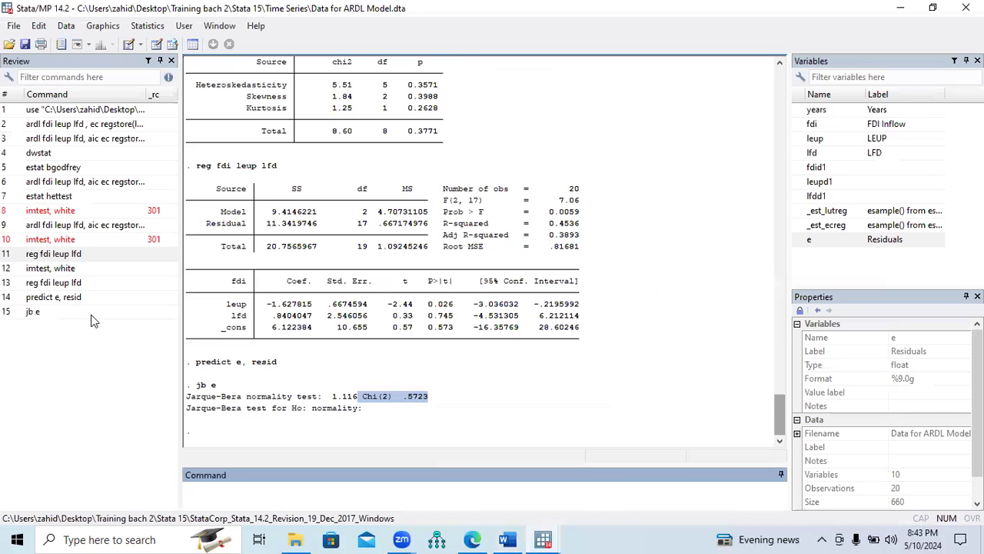
{"action": "left_click", "coordinate": [52, 283]}
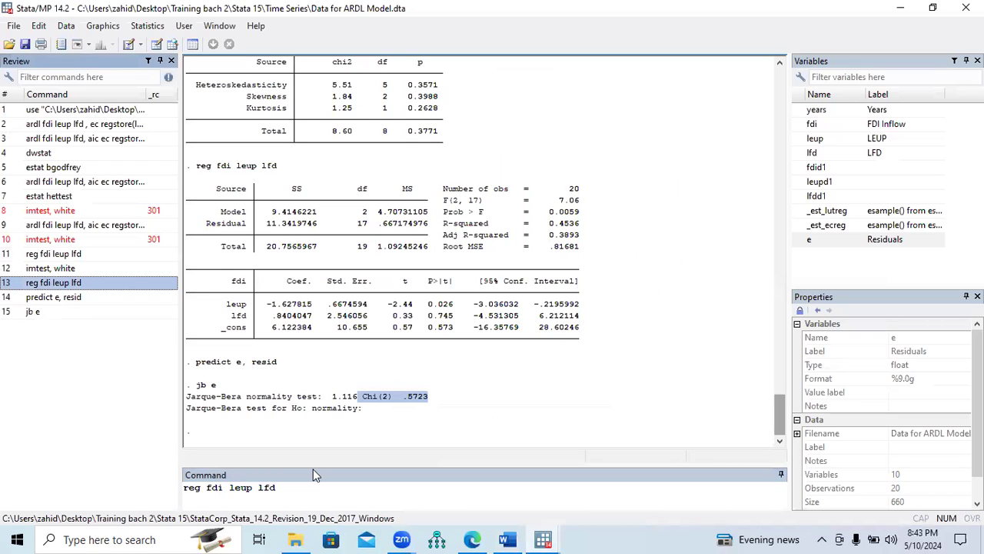
{"action": "key", "text": "Return"}
Recheck the Ramsey RESET command in the Word document and run estat ovtest in Stata
{"action": "left_click", "coordinate": [518, 539]}
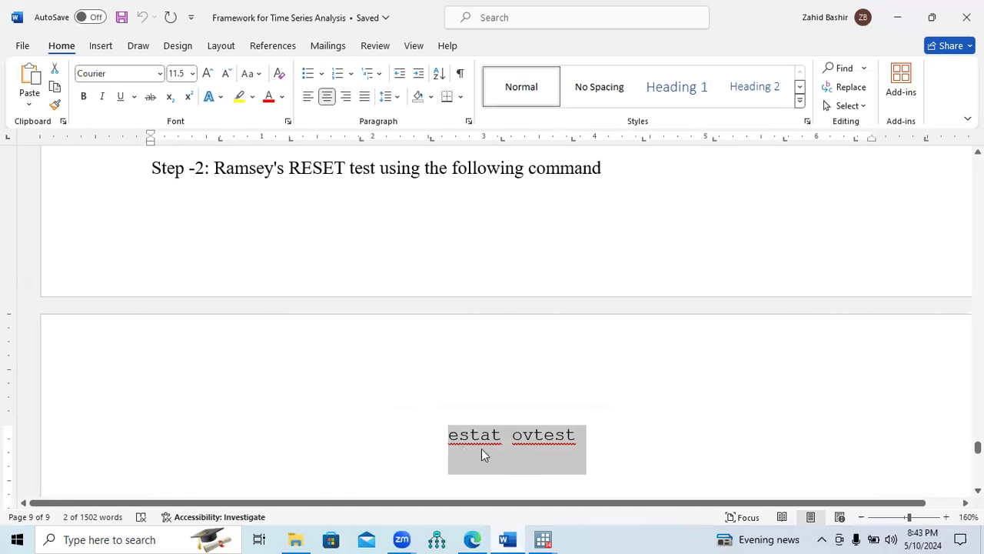
{"action": "left_click", "coordinate": [543, 537]}
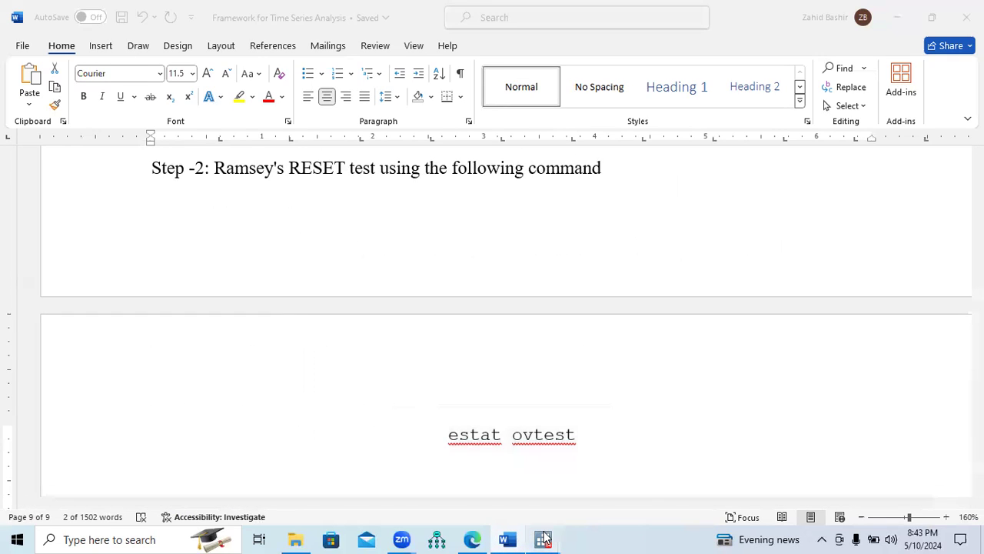
{"action": "type", "text": "estat ovtest"}
{"action": "key", "text": "Return"}
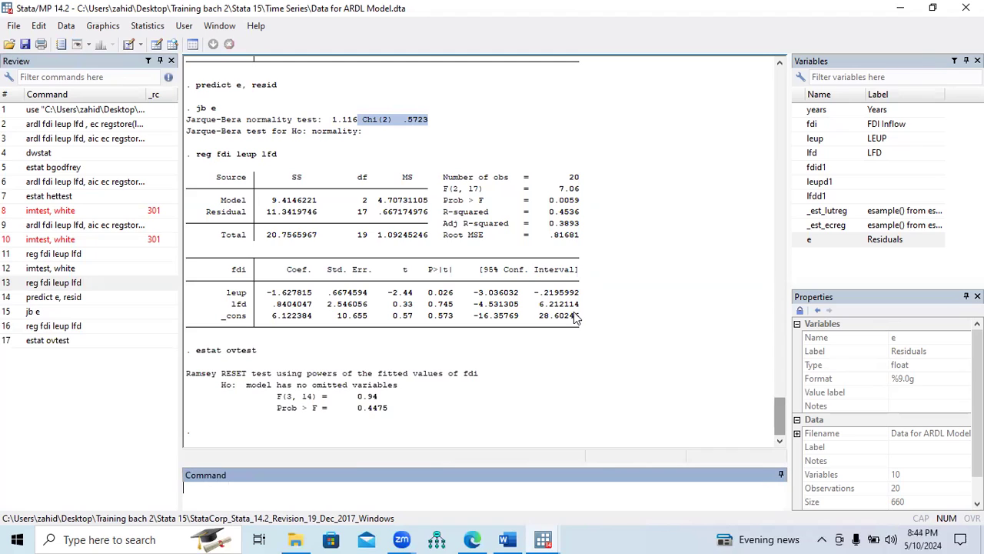
Examine the Prob > F value of the RESET test and compare it with the omitted-variable decision criteria in Word
{"action": "left_click_drag", "start_coordinate": [274, 409], "coordinate": [354, 417]}
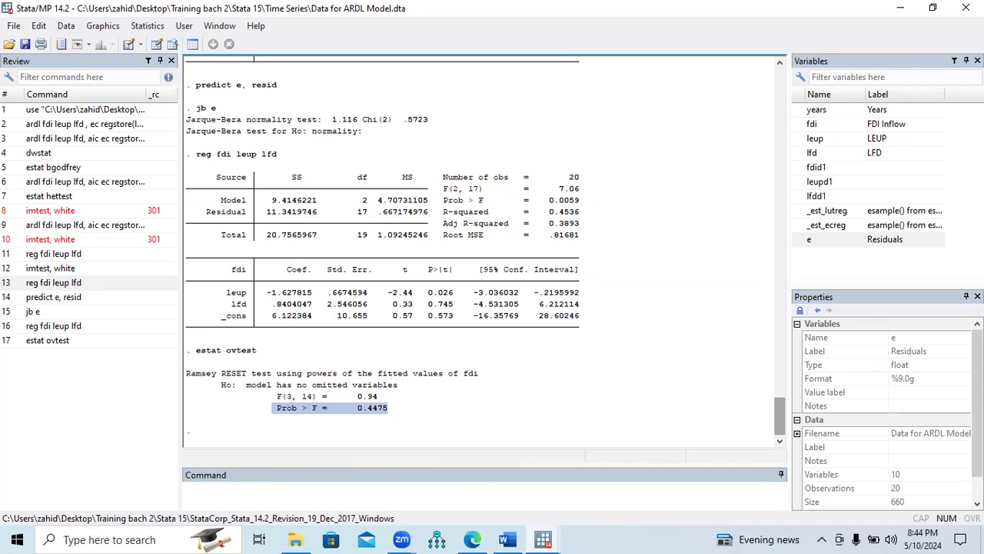
{"action": "key", "text": "alt+Tab"}
{"action": "scroll", "coordinate": [430, 385], "scroll_direction": "down", "scroll_amount": 3}
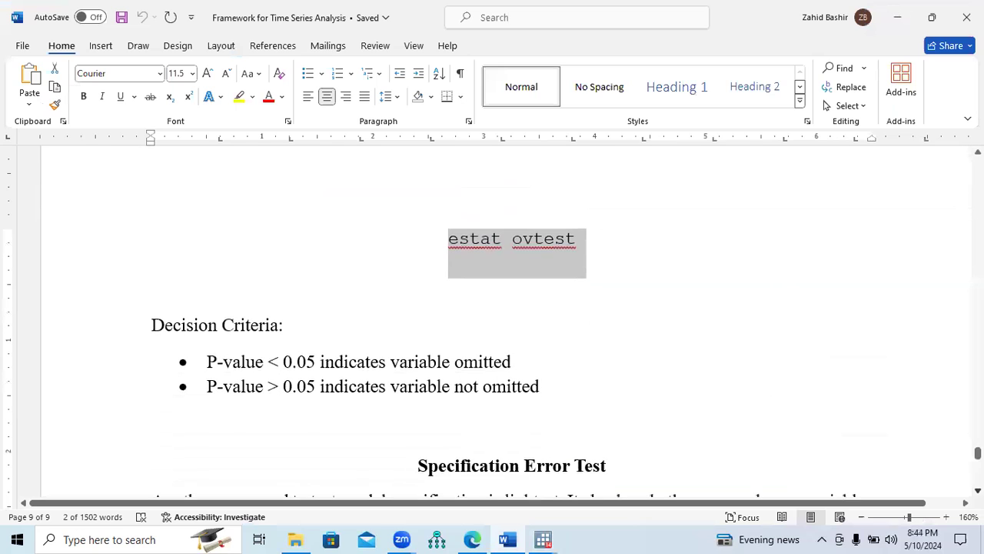
{"action": "left_click_drag", "start_coordinate": [208, 387], "coordinate": [520, 394]}
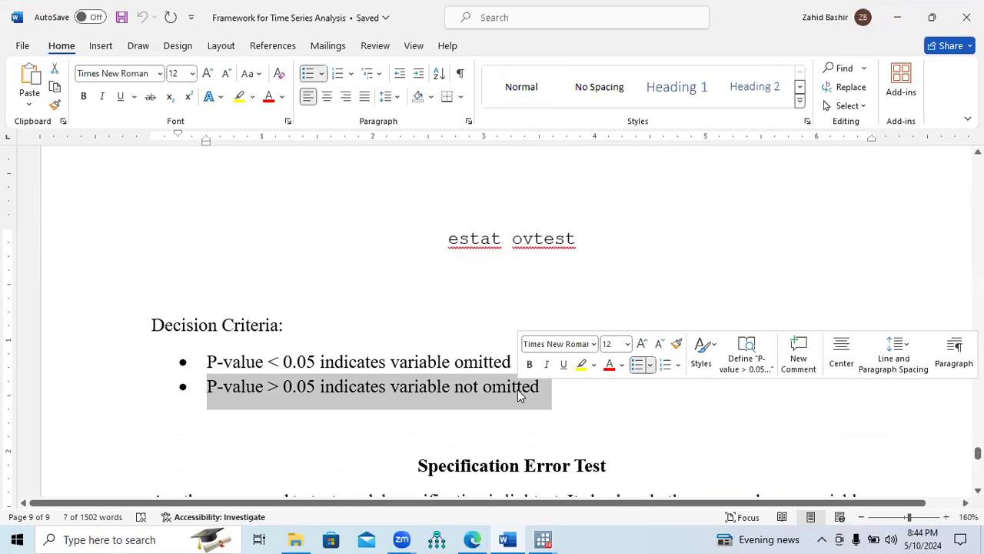
Append "/There is no issue of functional form of the model" to the P-value > 0.05 criterion of the Ramsey RESET test
{"action": "left_click", "coordinate": [539, 389]}
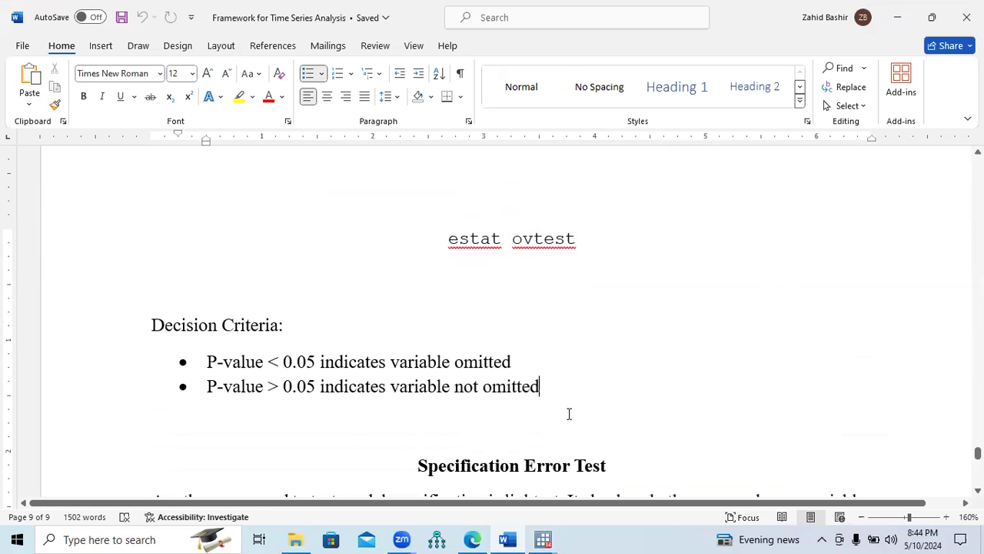
{"action": "type", "text": "/The"}
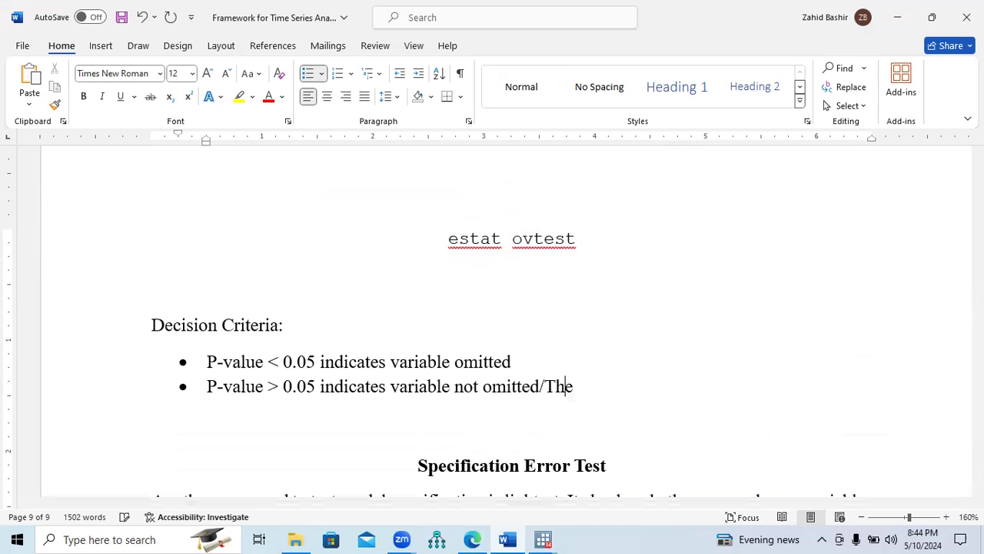
{"action": "type", "text": "re is no issue of functional form of the "}
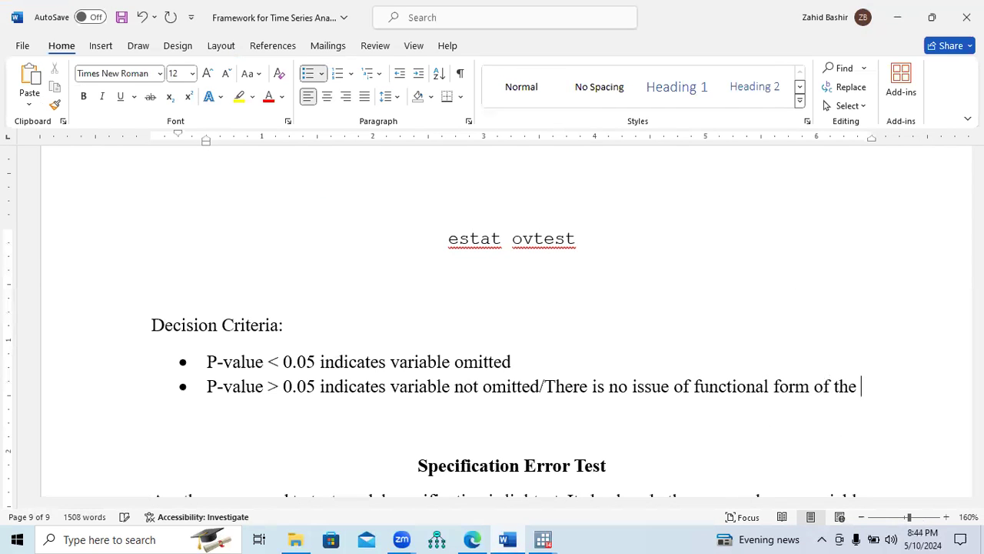
{"action": "type", "text": "model"}
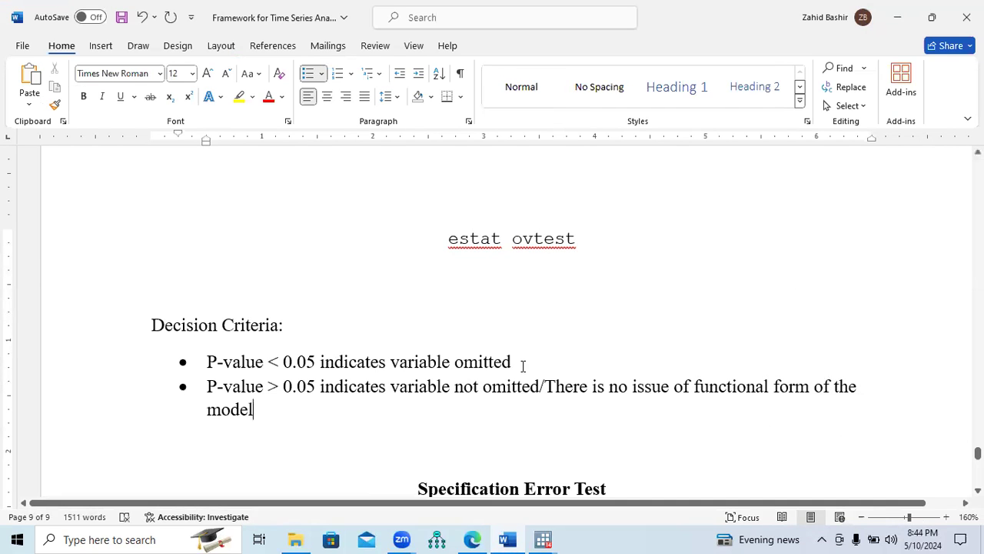
Append "/There is an issue of functional form" to the P-value < 0.05 criterion of the Ramsey RESET test
{"action": "left_click", "coordinate": [525, 366]}
{"action": "type", "text": "/"}
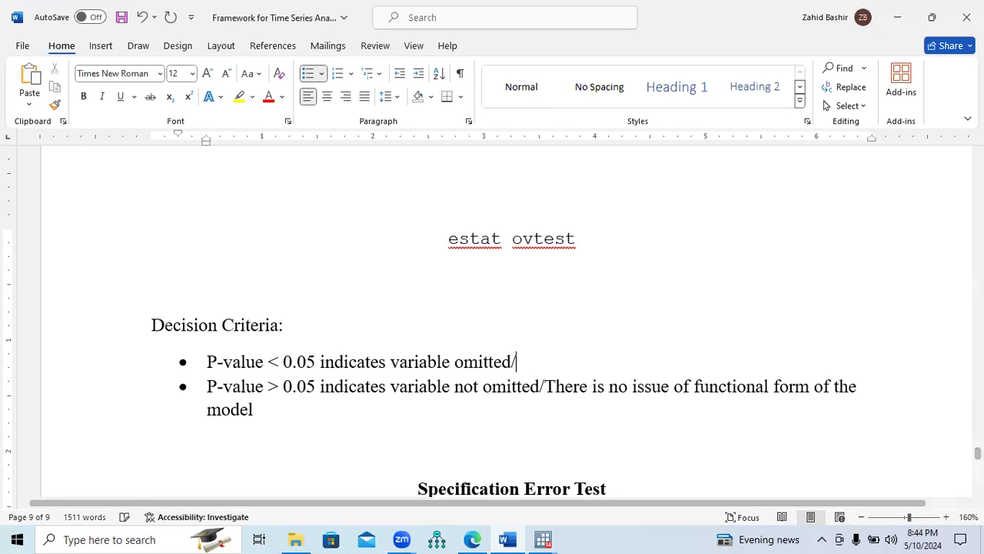
{"action": "type", "text": "There is "}
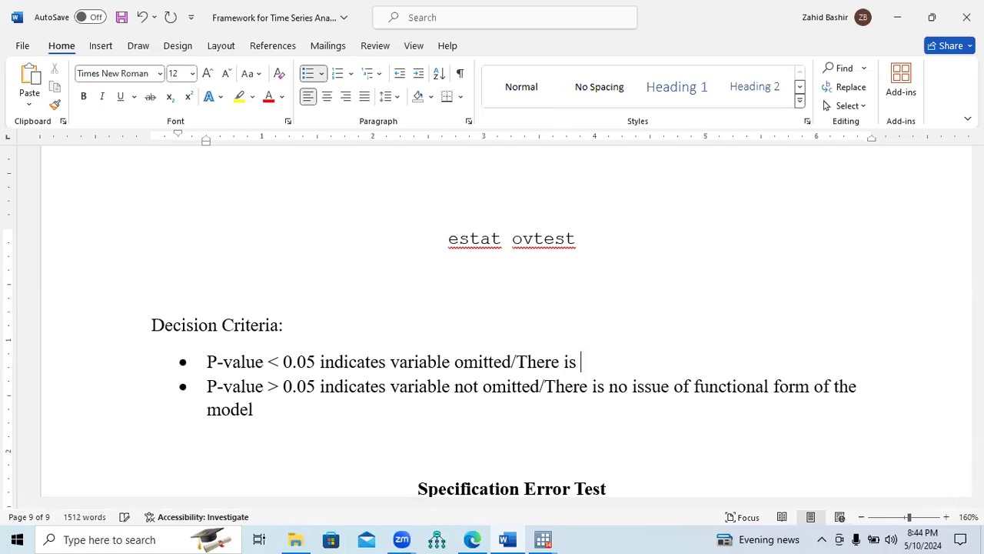
{"action": "type", "text": "an issue of "}
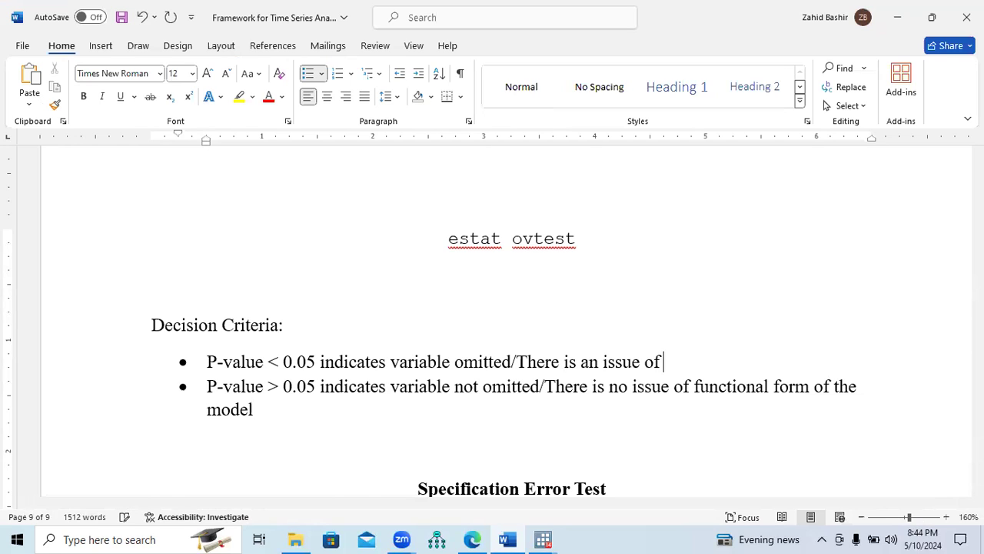
{"action": "type", "text": "functiona"}
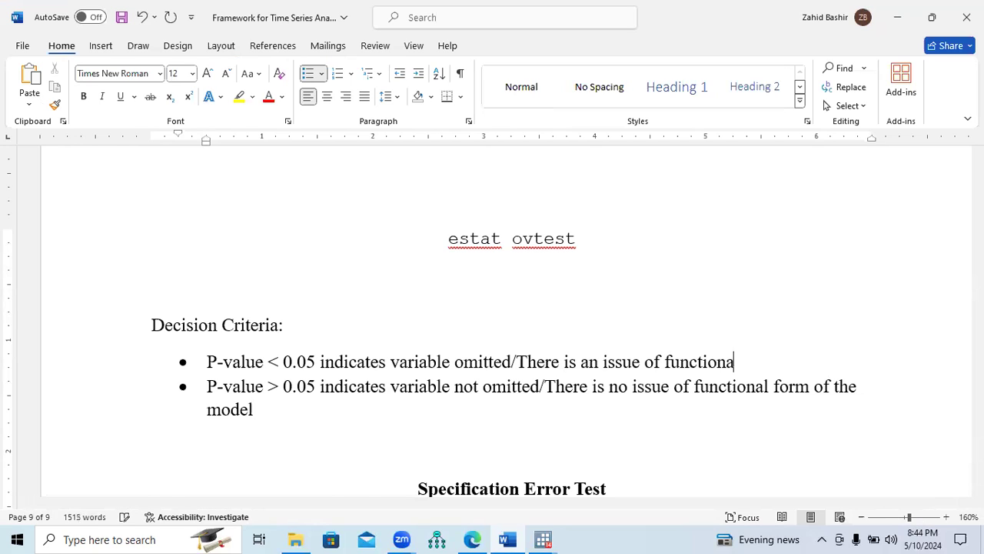
{"action": "type", "text": "l form"}
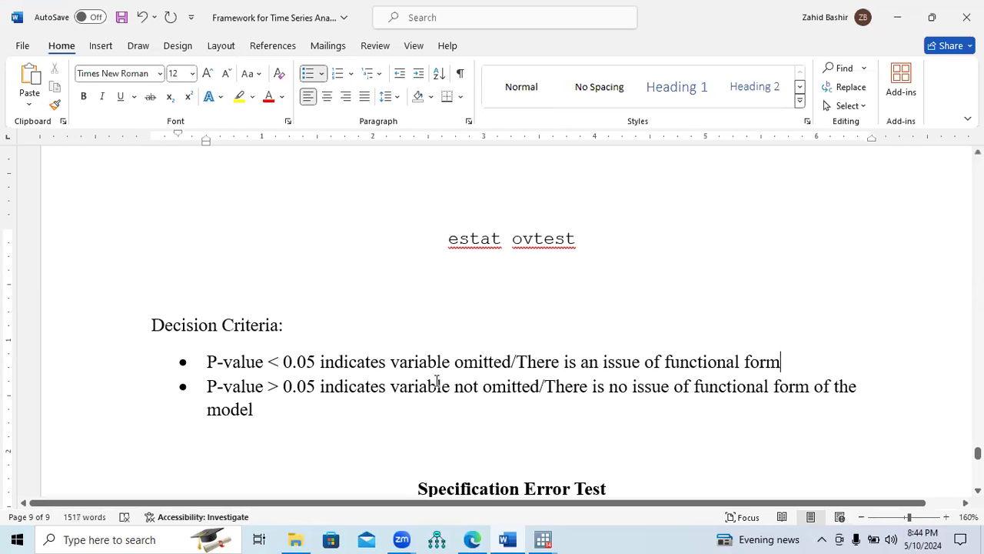
Review the two Ramsey RESET decision criteria and the list of diagnostic tests required after ARDL estimations, including the Specification Error Test
{"action": "left_click_drag", "start_coordinate": [392, 363], "coordinate": [510, 363]}
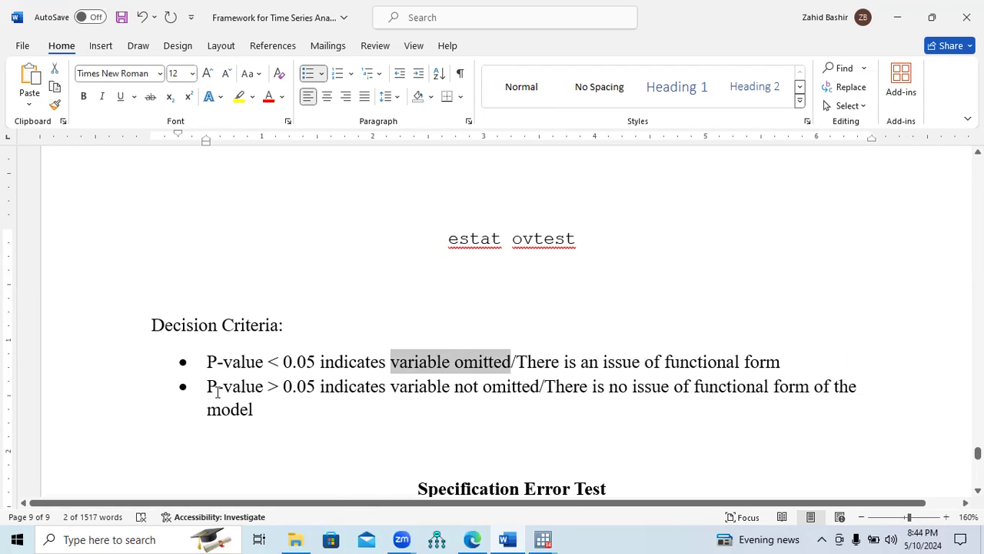
{"action": "left_click_drag", "start_coordinate": [217, 393], "coordinate": [300, 395]}
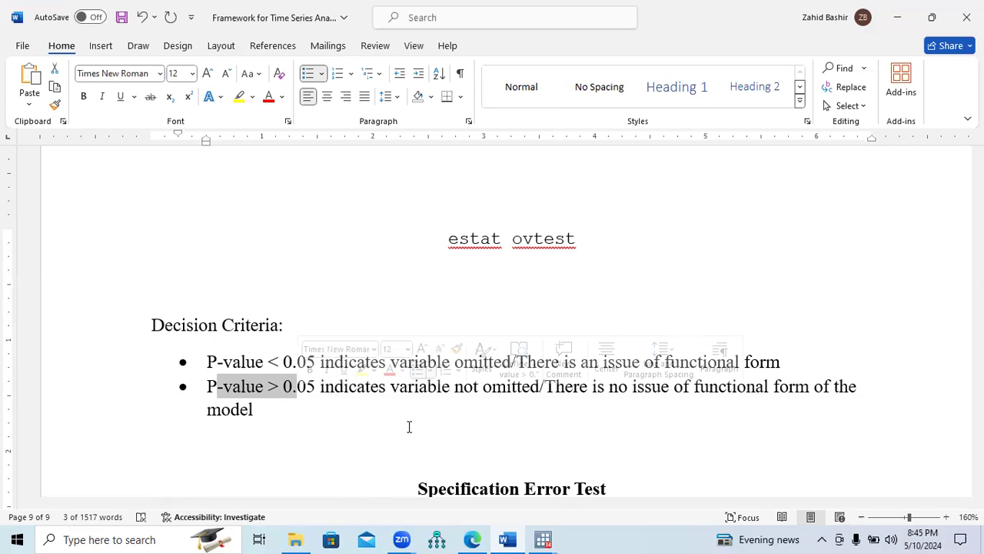
{"action": "mouse_move", "coordinate": [550, 537]}
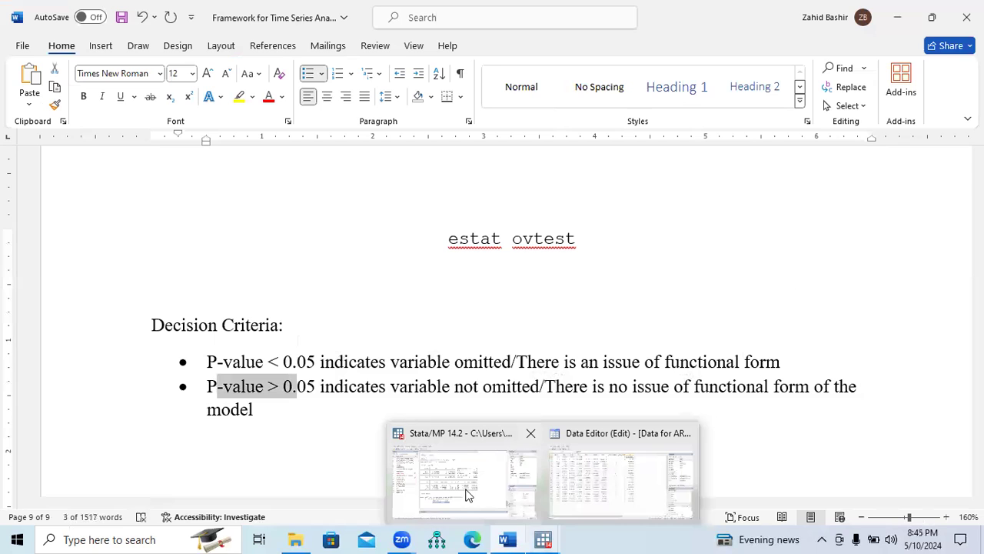
{"action": "left_click", "coordinate": [867, 378]}
{"action": "left_click_drag", "start_coordinate": [978, 454], "coordinate": [977, 389]}
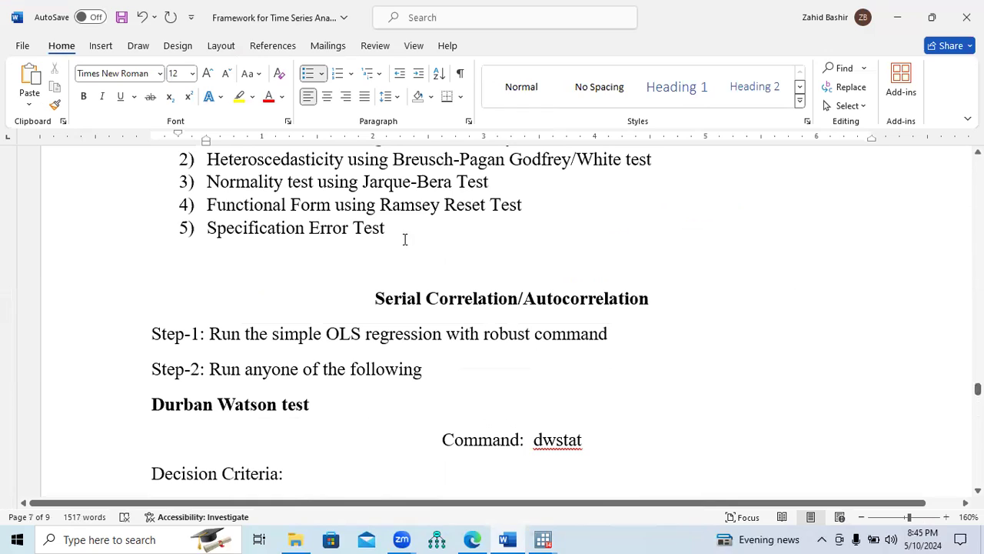
{"action": "left_click_drag", "start_coordinate": [346, 232], "coordinate": [262, 231]}
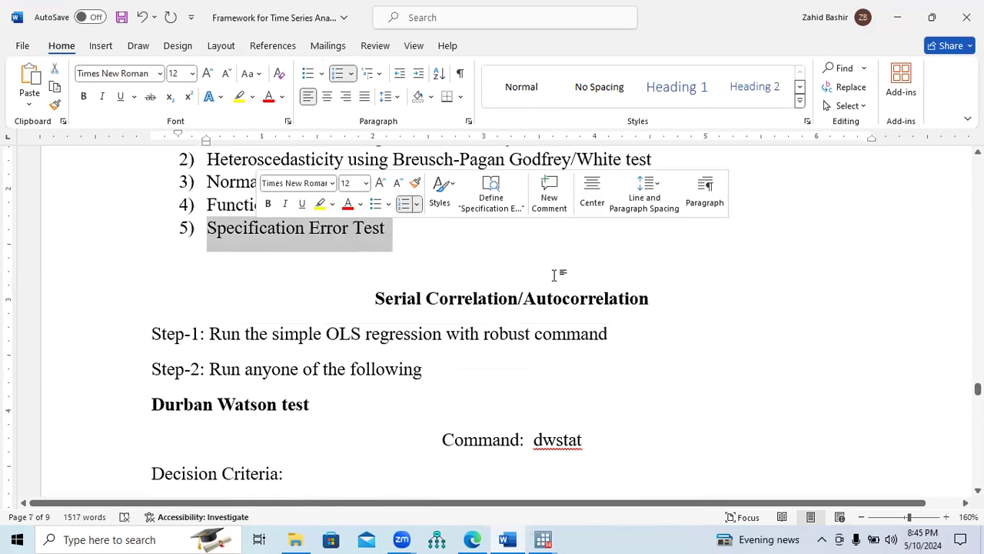
{"action": "left_click", "coordinate": [623, 269]}
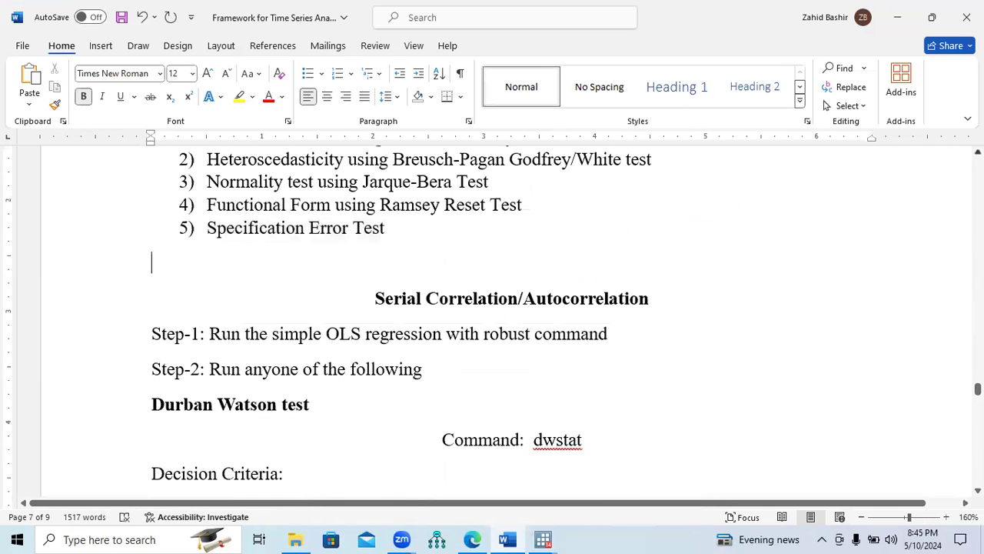
{"action": "scroll", "coordinate": [493, 323], "scroll_direction": "up", "scroll_amount": 1}
{"action": "scroll", "coordinate": [492, 323], "scroll_direction": "up", "scroll_amount": 3}
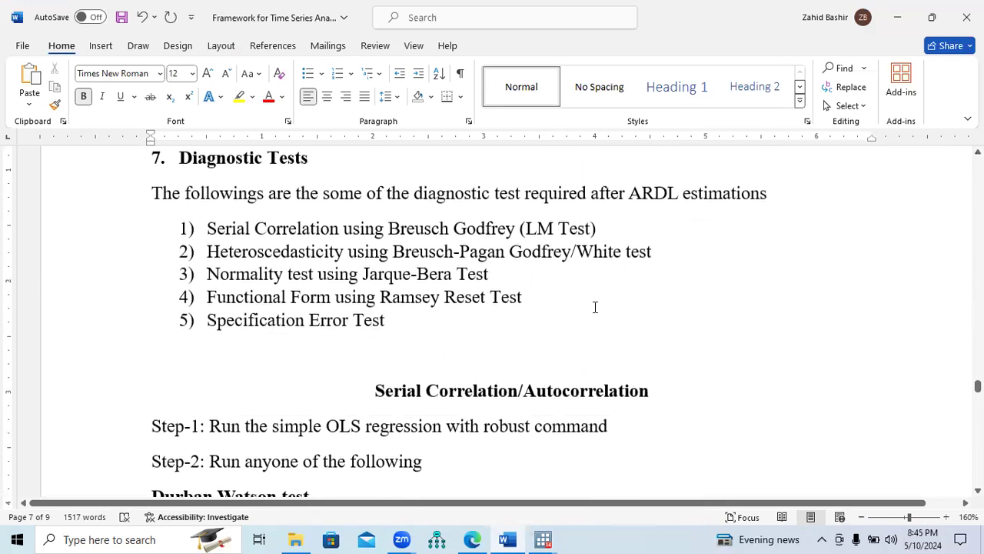
{"action": "left_click_drag", "start_coordinate": [533, 296], "coordinate": [222, 231]}
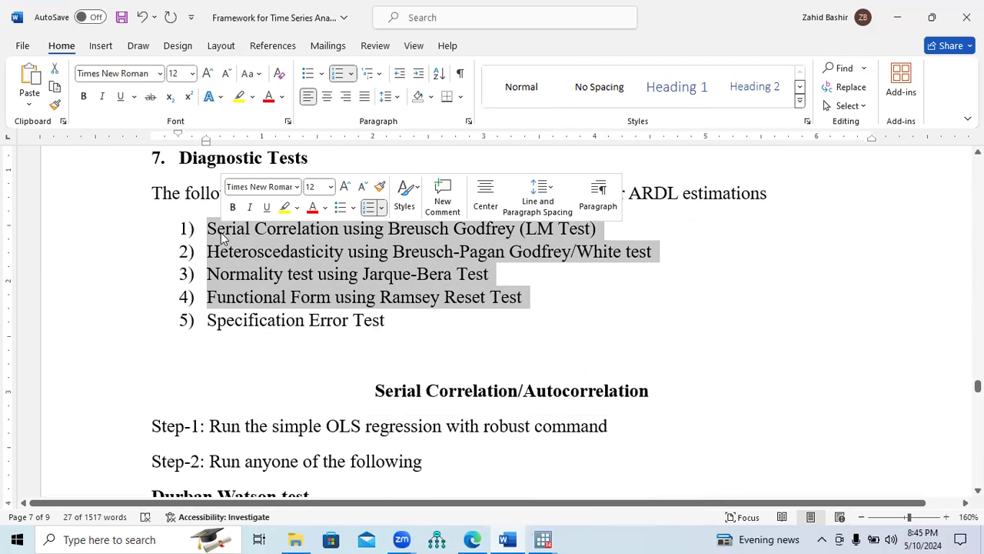
{"action": "left_click_drag", "start_coordinate": [204, 320], "coordinate": [376, 327]}
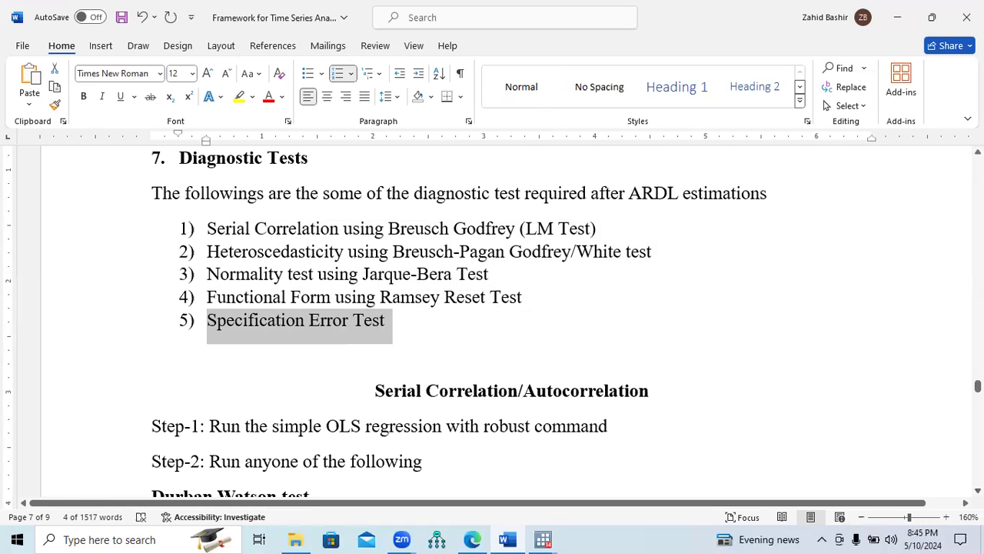
Make the word "linktest" bold in the first paragraph of the Specification Error Test section
{"action": "scroll", "coordinate": [492, 323], "scroll_direction": "down", "scroll_amount": 20}
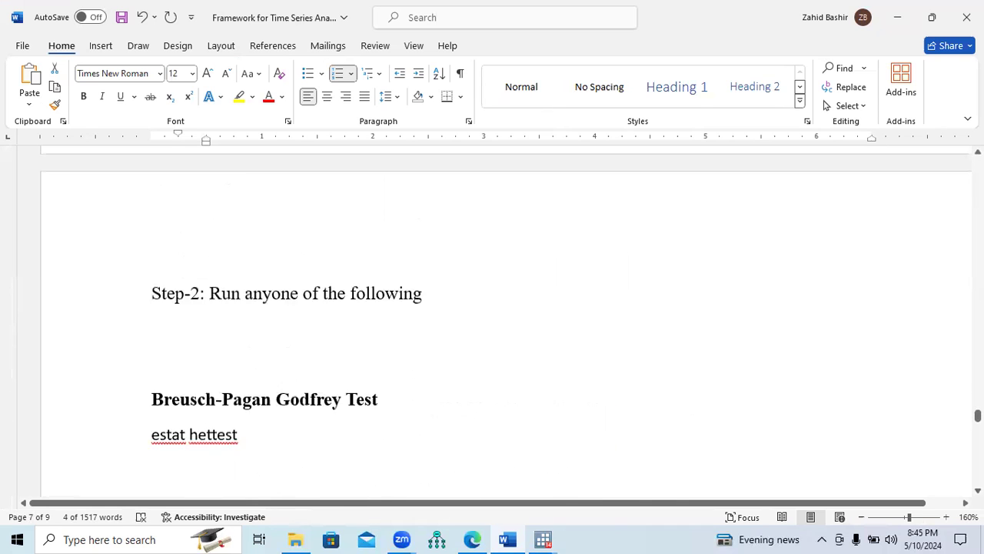
{"action": "scroll", "coordinate": [492, 323], "scroll_direction": "down", "scroll_amount": 3}
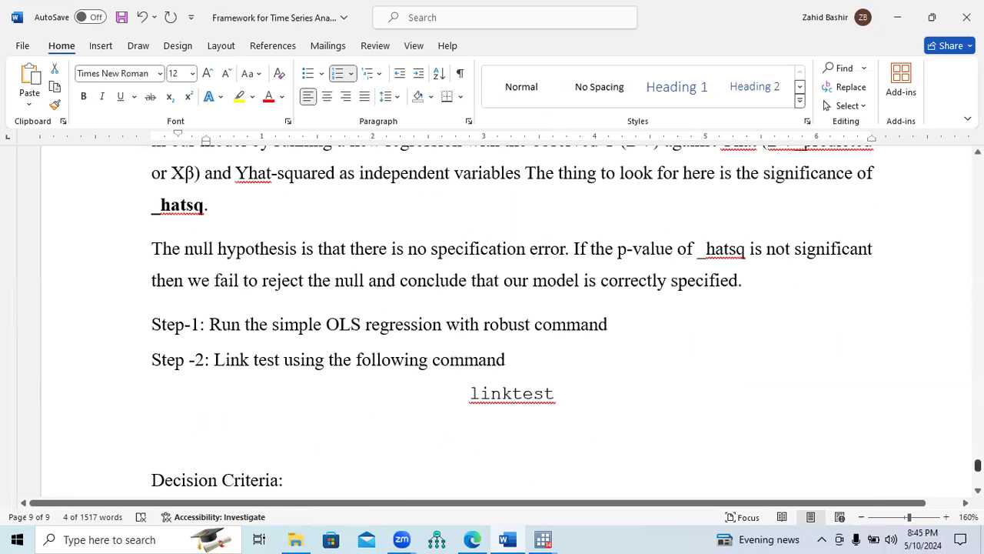
{"action": "scroll", "coordinate": [492, 323], "scroll_direction": "up", "scroll_amount": 1}
{"action": "scroll", "coordinate": [492, 323], "scroll_direction": "up", "scroll_amount": 3}
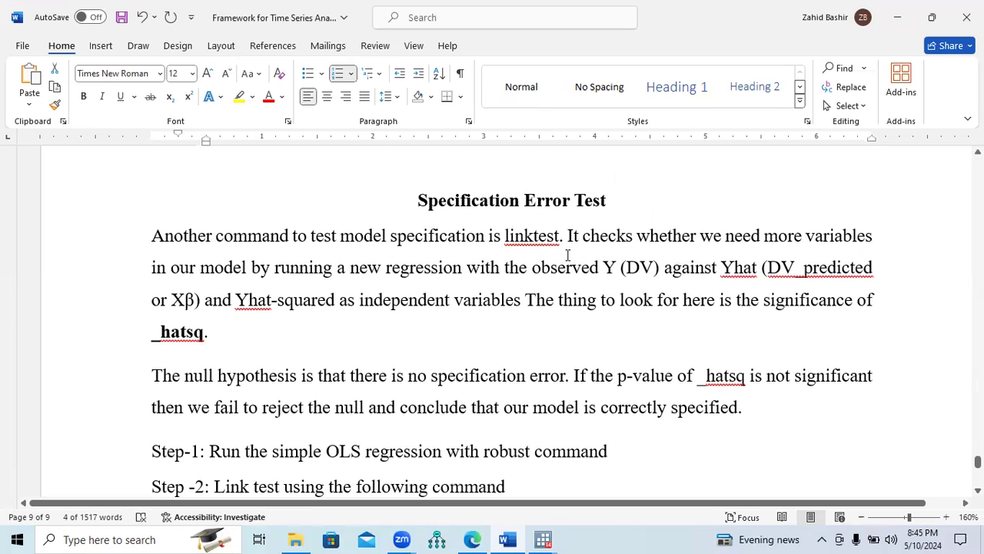
{"action": "left_click_drag", "start_coordinate": [507, 239], "coordinate": [560, 245]}
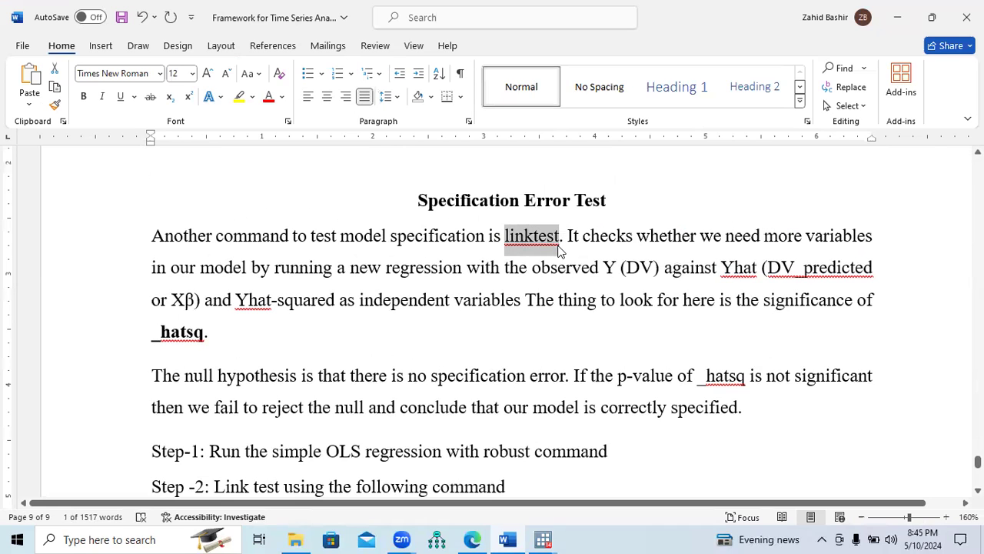
{"action": "key", "text": "ctrl+b"}
{"action": "left_click", "coordinate": [569, 234]}
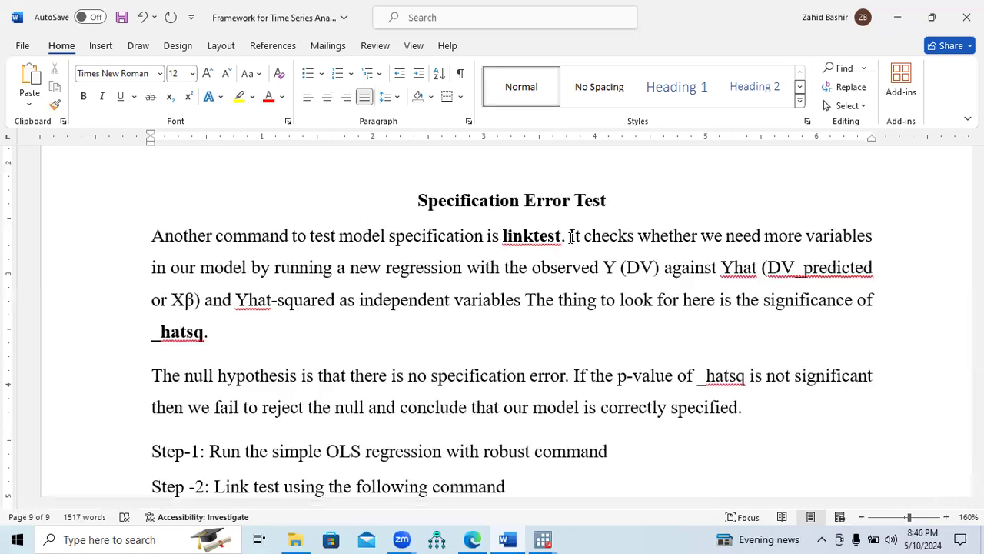
Read the linktest explanation of Yhat and Yhat-squared, and make "_hatsq" bold in the null hypothesis paragraph
{"action": "left_click_drag", "start_coordinate": [569, 236], "coordinate": [755, 278]}
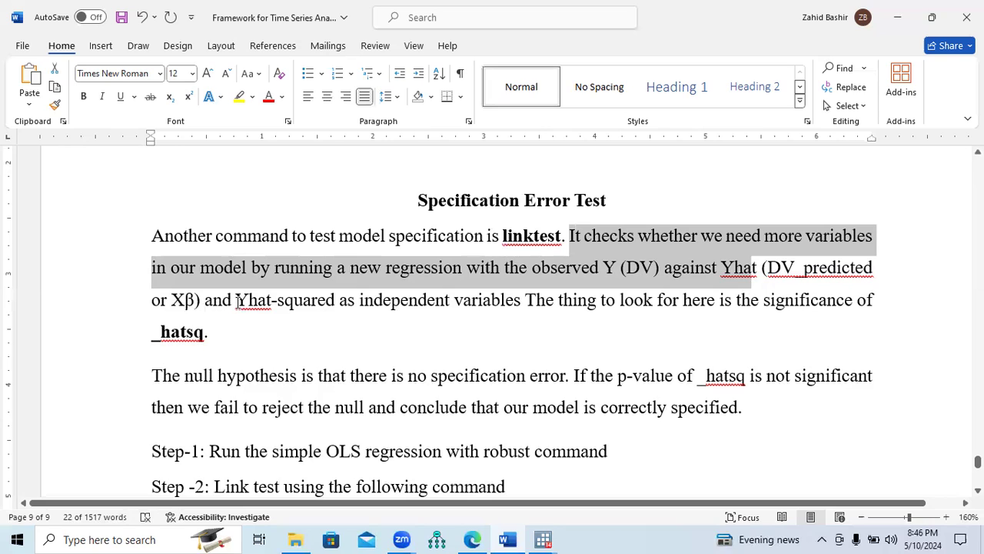
{"action": "left_click_drag", "start_coordinate": [236, 300], "coordinate": [481, 307]}
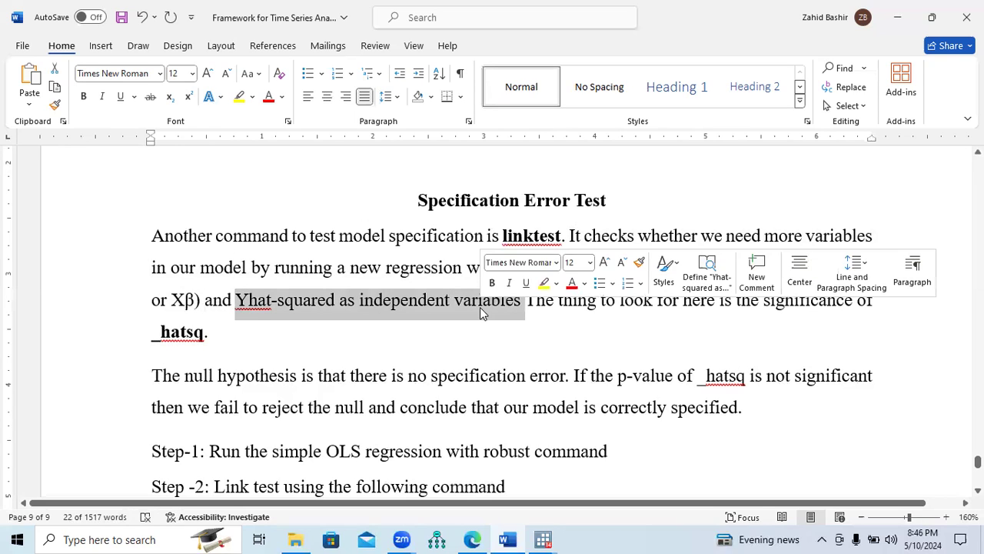
{"action": "left_click", "coordinate": [543, 330]}
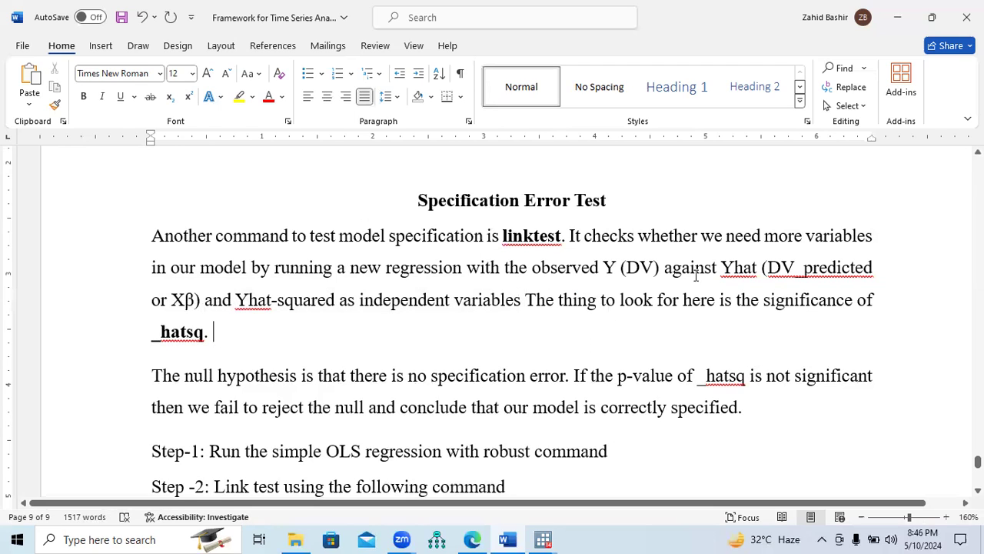
{"action": "left_click_drag", "start_coordinate": [720, 270], "coordinate": [757, 271]}
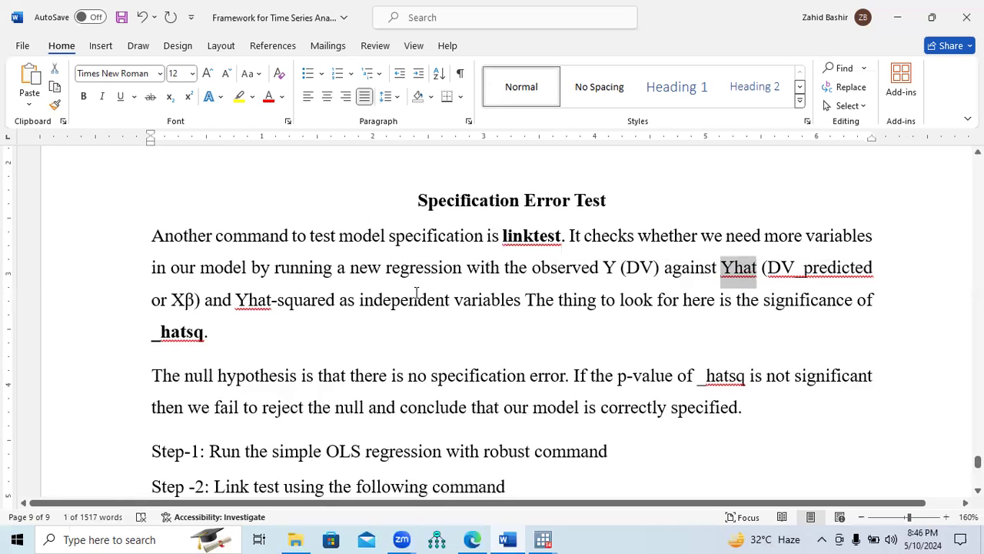
{"action": "left_click_drag", "start_coordinate": [238, 302], "coordinate": [315, 303]}
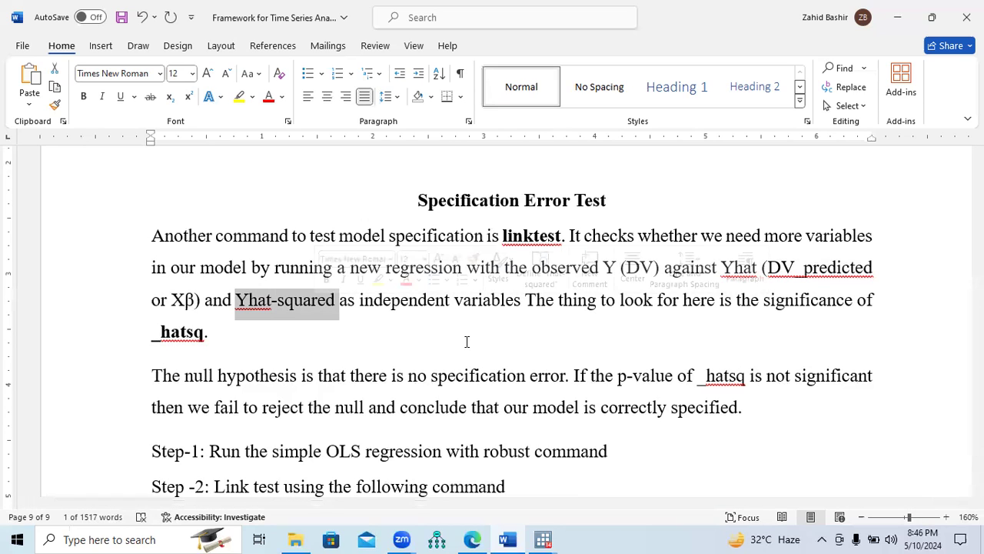
{"action": "left_click_drag", "start_coordinate": [171, 381], "coordinate": [744, 382]}
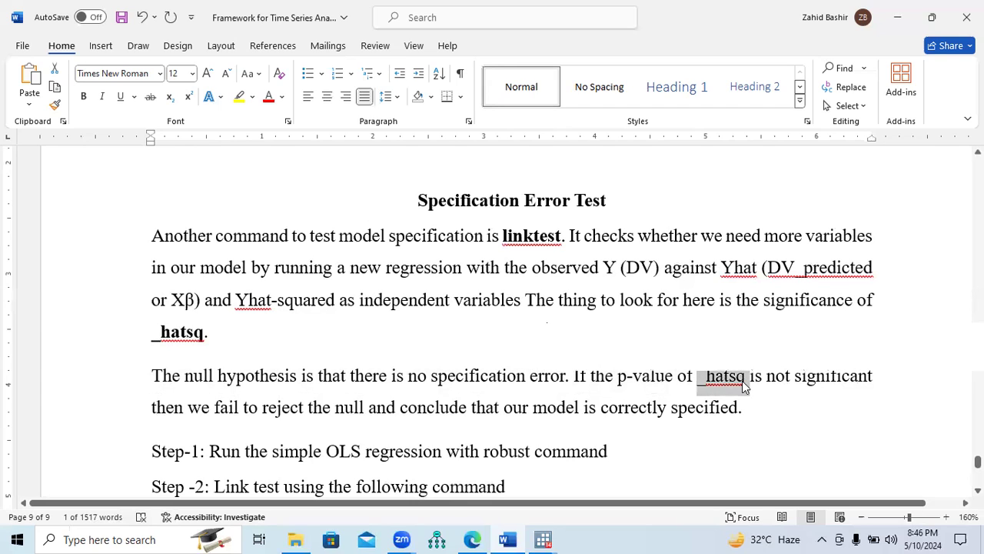
{"action": "key", "text": "ctrl+b"}
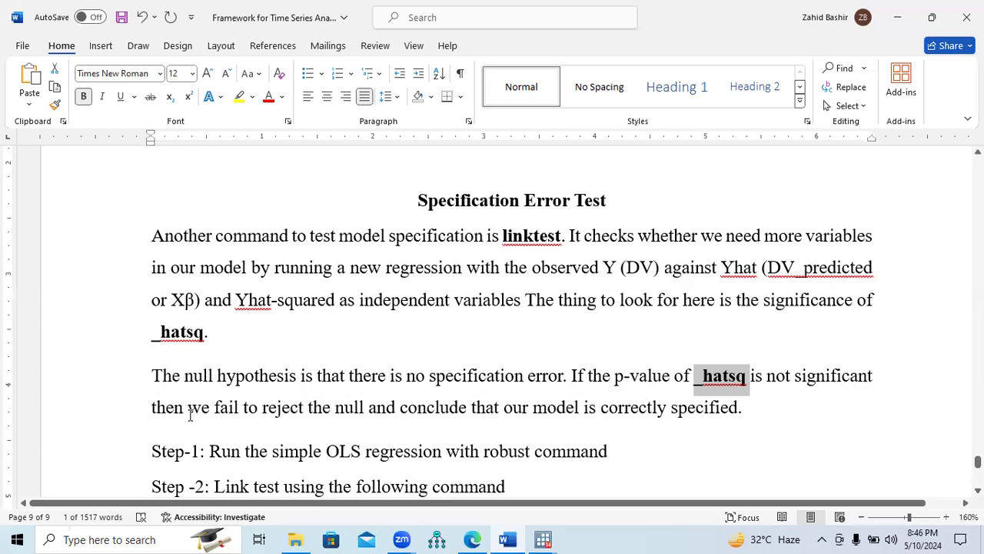
Make the phrase "our model is correctly specified" bold in the null hypothesis paragraph
{"action": "left_click_drag", "start_coordinate": [194, 410], "coordinate": [377, 409]}
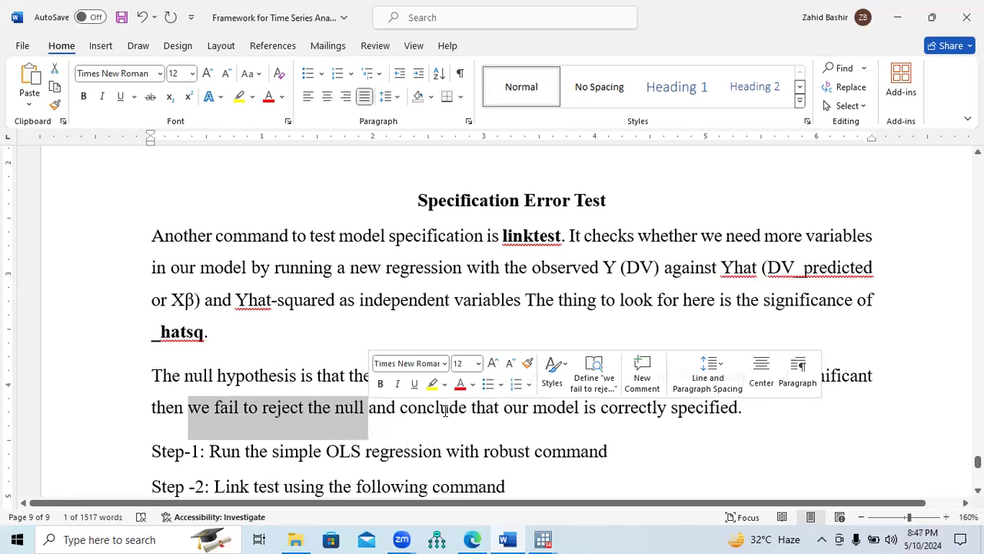
{"action": "left_click_drag", "start_coordinate": [510, 410], "coordinate": [694, 412]}
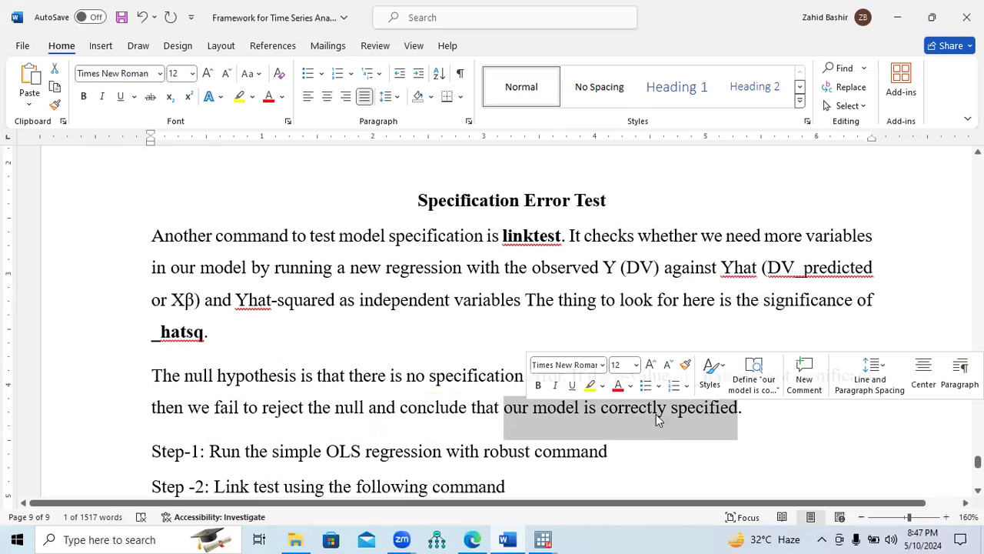
{"action": "key", "text": "ctrl+b"}
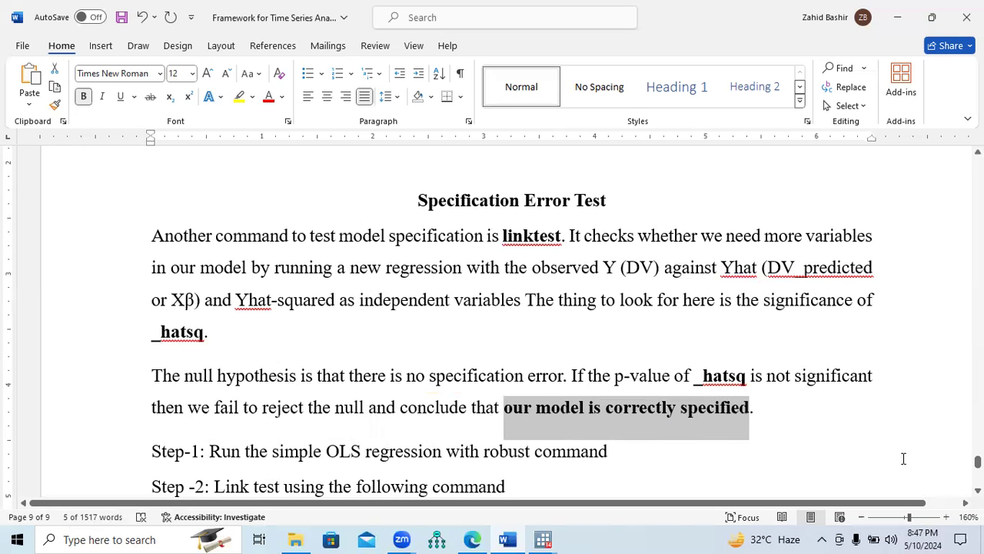
Check the linktest steps and hatsq decision criteria, and switch to Stata to rerun the reg fdi leup lfd regression
{"action": "scroll", "coordinate": [492, 323], "scroll_direction": "down", "scroll_amount": 3}
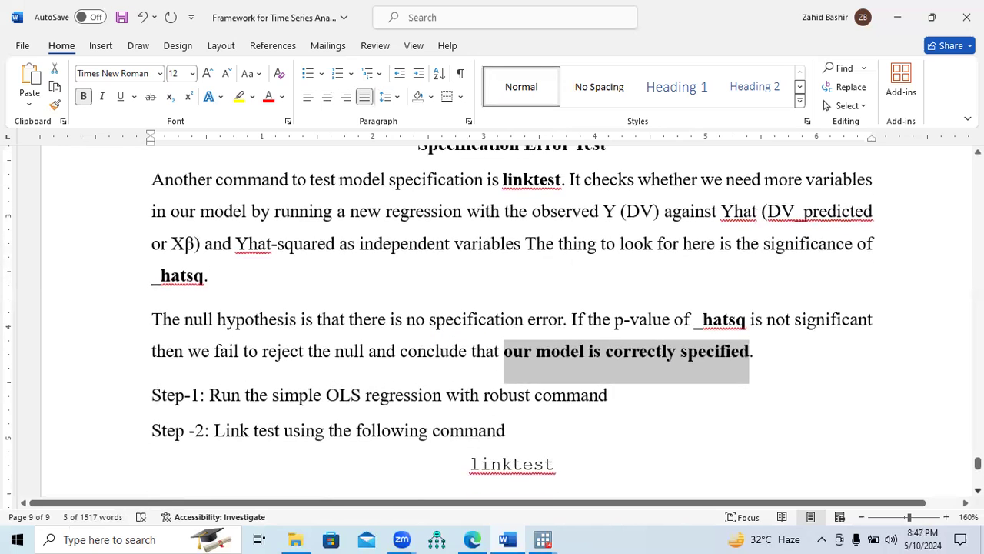
{"action": "scroll", "coordinate": [492, 323], "scroll_direction": "down", "scroll_amount": 2}
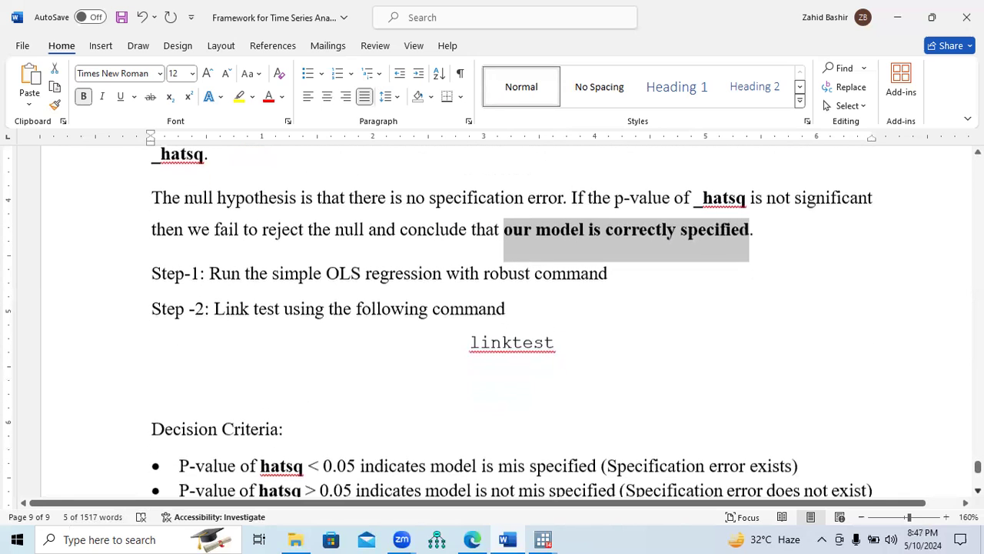
{"action": "scroll", "coordinate": [736, 480], "scroll_direction": "down", "scroll_amount": 1}
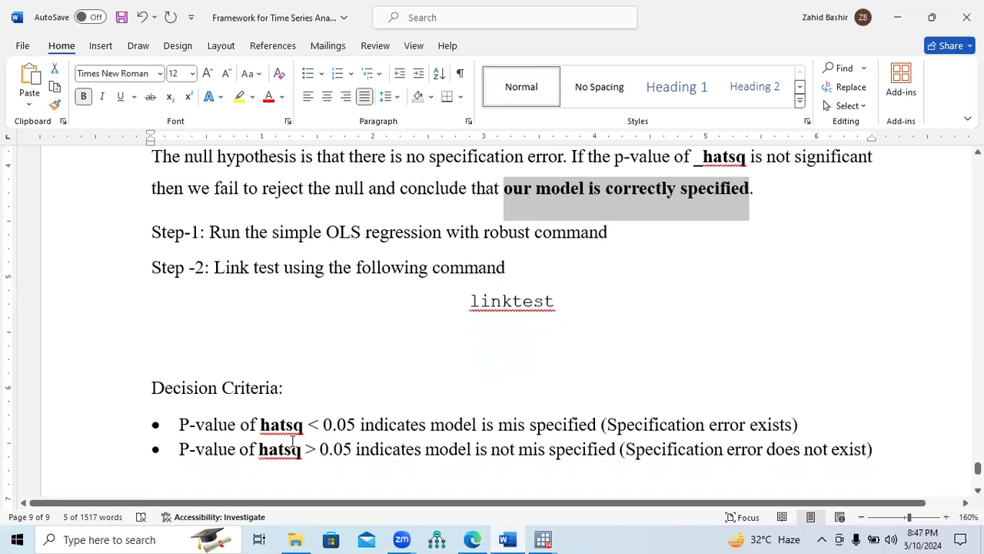
{"action": "left_click_drag", "start_coordinate": [181, 449], "coordinate": [866, 451]}
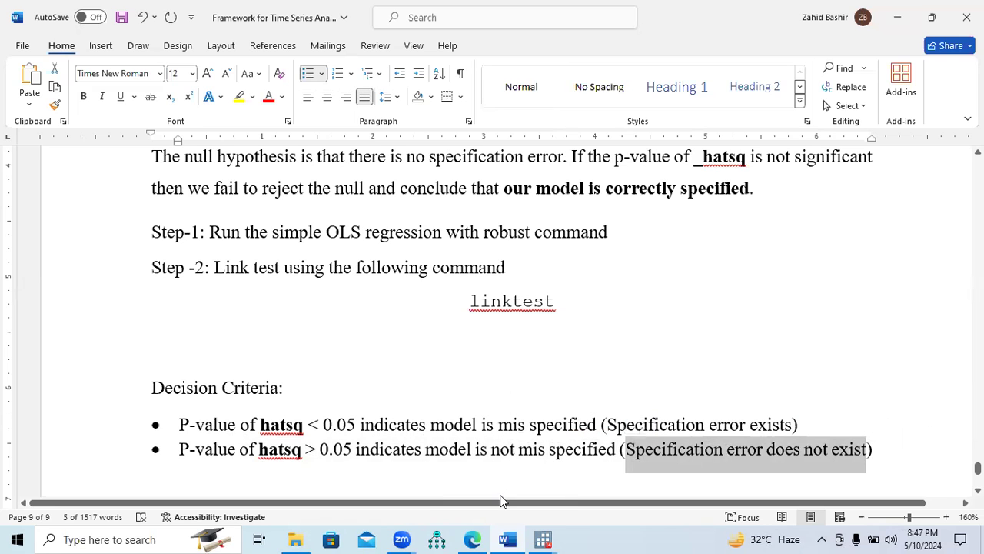
{"action": "key", "text": "alt+Tab"}
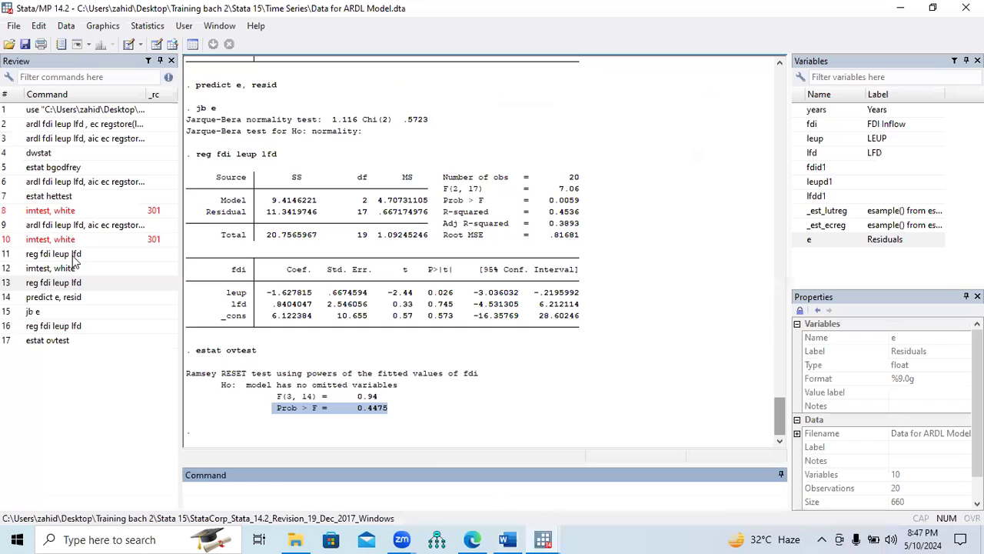
{"action": "left_click", "coordinate": [55, 326]}
{"action": "key", "text": "Return"}
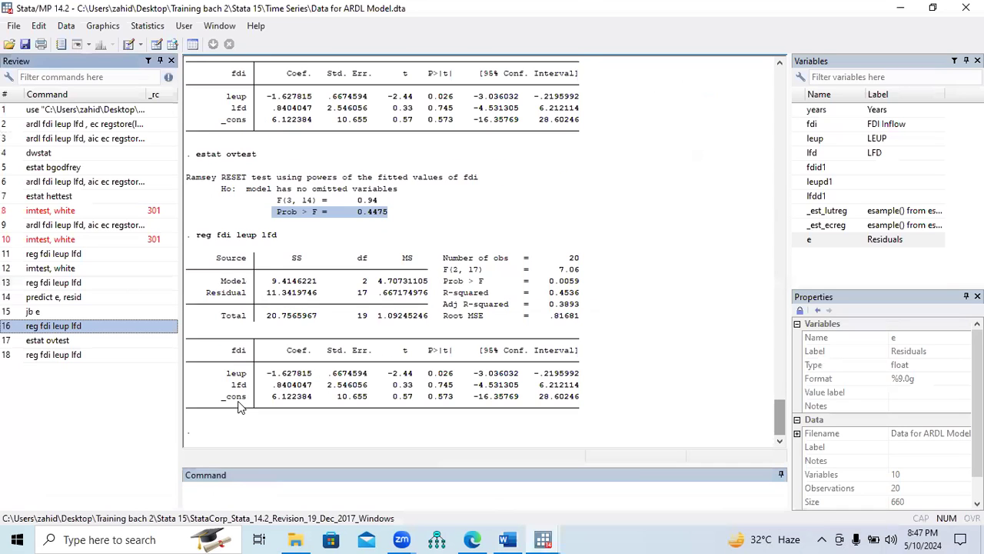
Run linktest on the regression and check the _hatsq p-value against the hatsq decision criteria in the Word document
{"action": "left_click", "coordinate": [284, 494]}
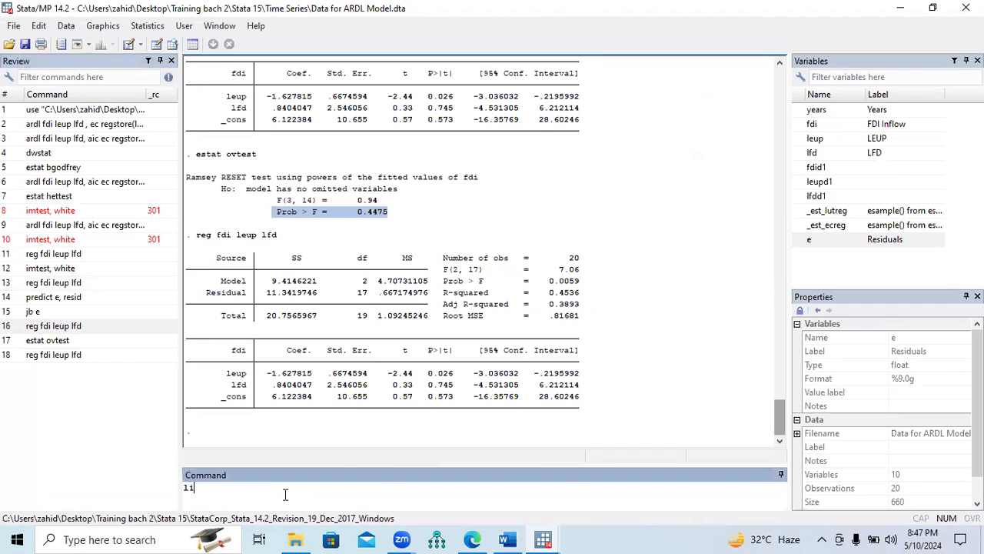
{"action": "key", "text": "Return"}
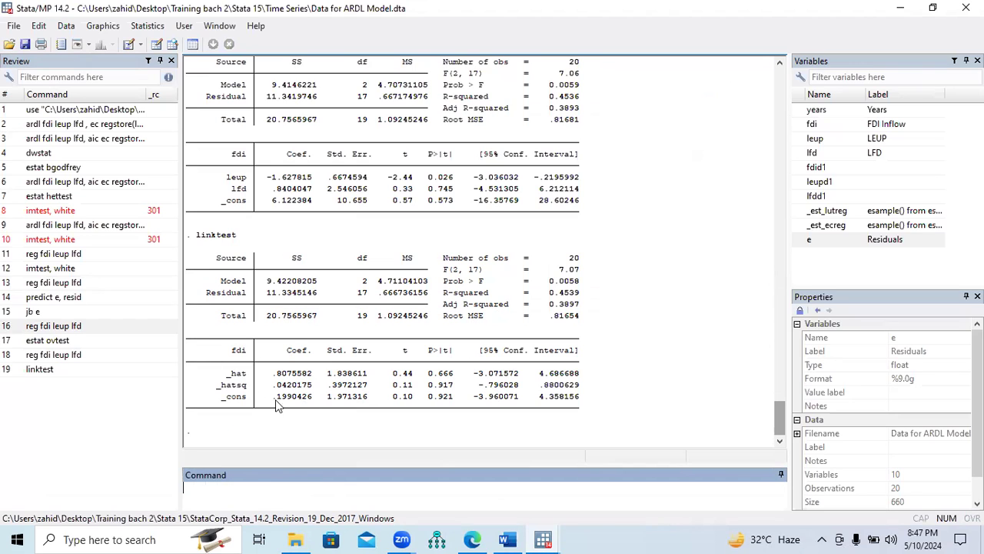
{"action": "left_click_drag", "start_coordinate": [217, 392], "coordinate": [450, 392]}
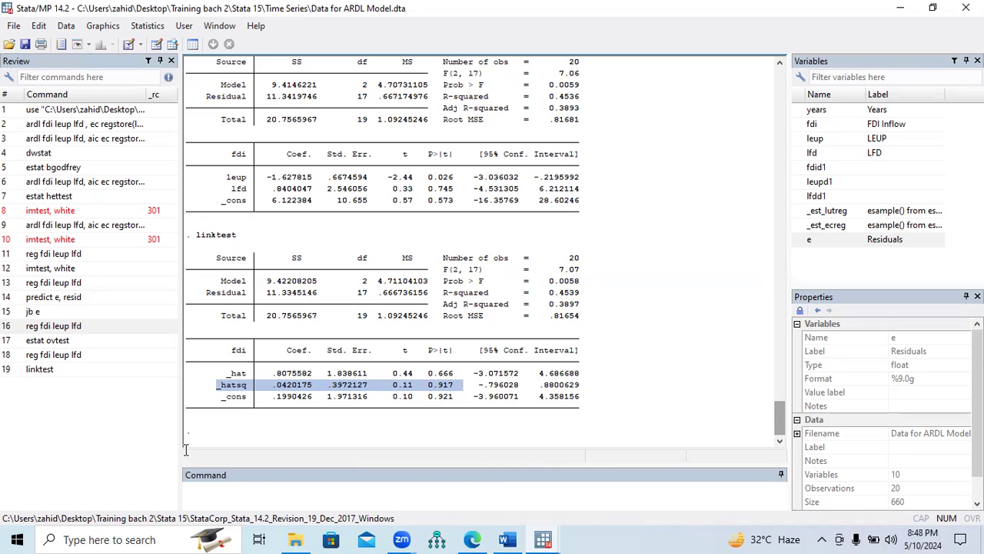
{"action": "key", "text": "alt+Tab"}
{"action": "left_click_drag", "start_coordinate": [189, 450], "coordinate": [854, 455]}
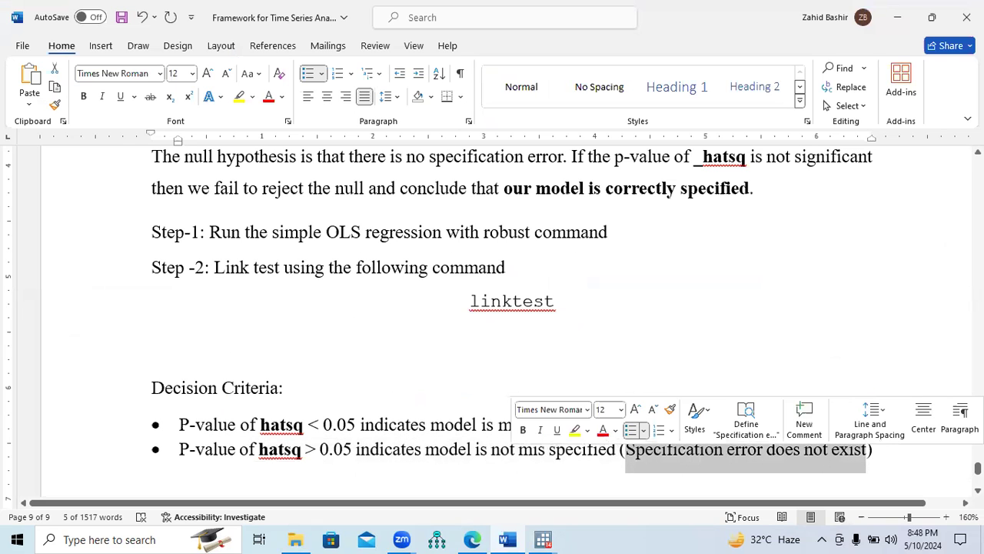
Go back to the Diagnostic Tests section and highlight its introductory sentence together with the numbered list of tests
{"action": "scroll", "coordinate": [492, 323], "scroll_direction": "up", "scroll_amount": 15}
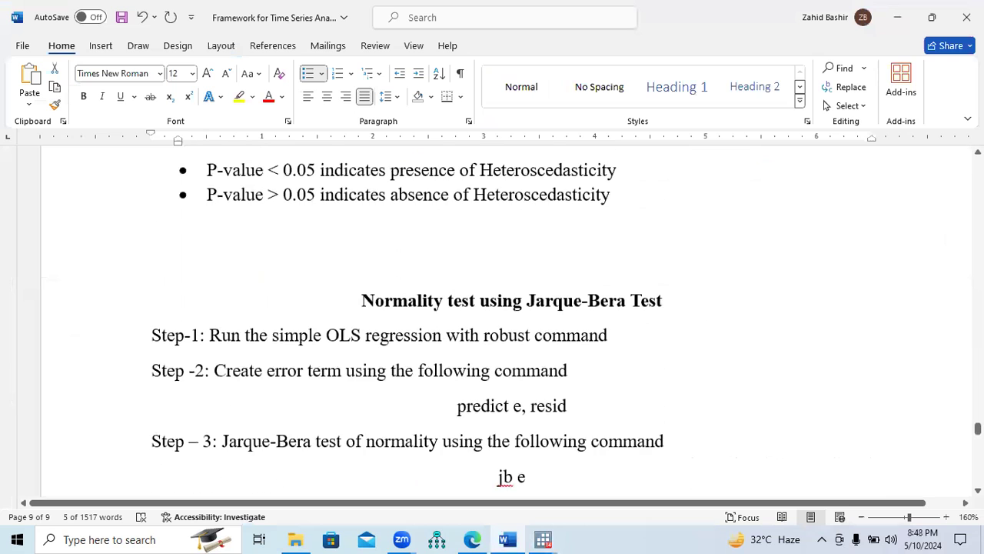
{"action": "scroll", "coordinate": [492, 323], "scroll_direction": "up", "scroll_amount": 5}
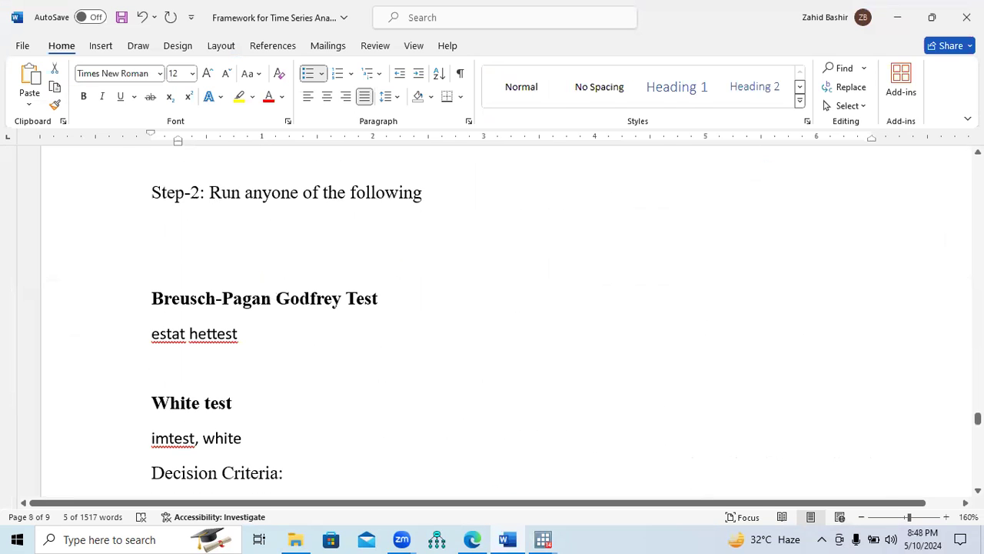
{"action": "scroll", "coordinate": [492, 323], "scroll_direction": "up", "scroll_amount": 3}
{"action": "scroll", "coordinate": [492, 323], "scroll_direction": "up", "scroll_amount": 6}
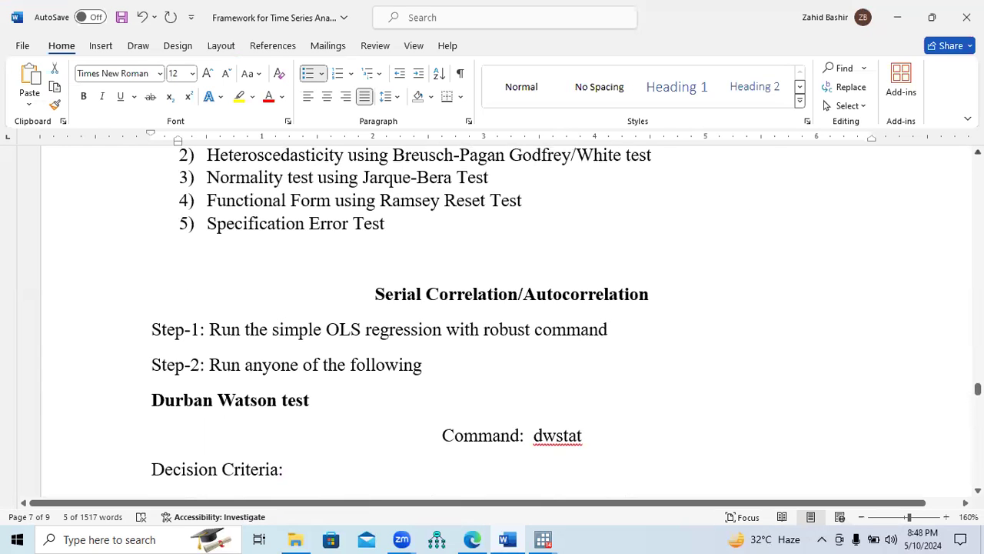
{"action": "scroll", "coordinate": [492, 323], "scroll_direction": "up", "scroll_amount": 3}
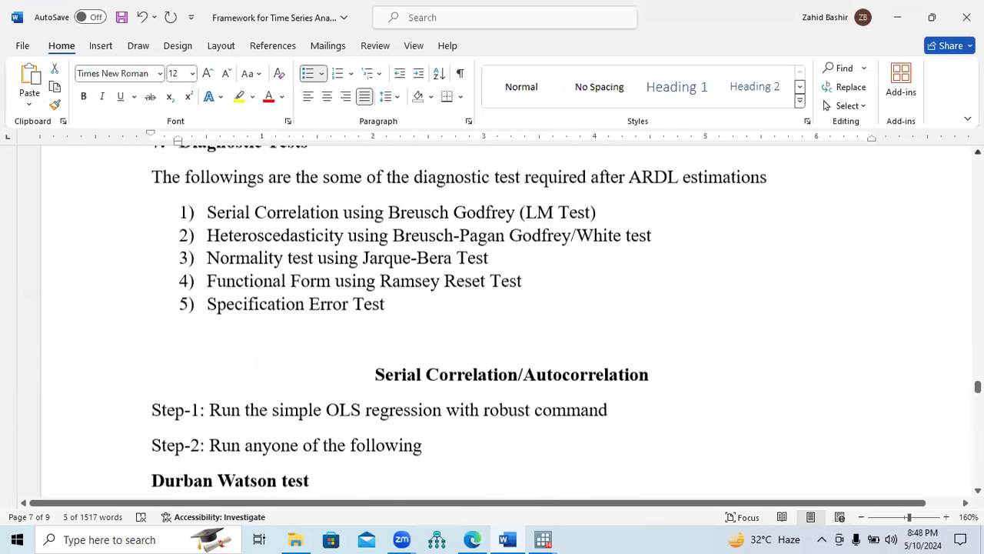
{"action": "scroll", "coordinate": [846, 189], "scroll_direction": "up", "scroll_amount": 3}
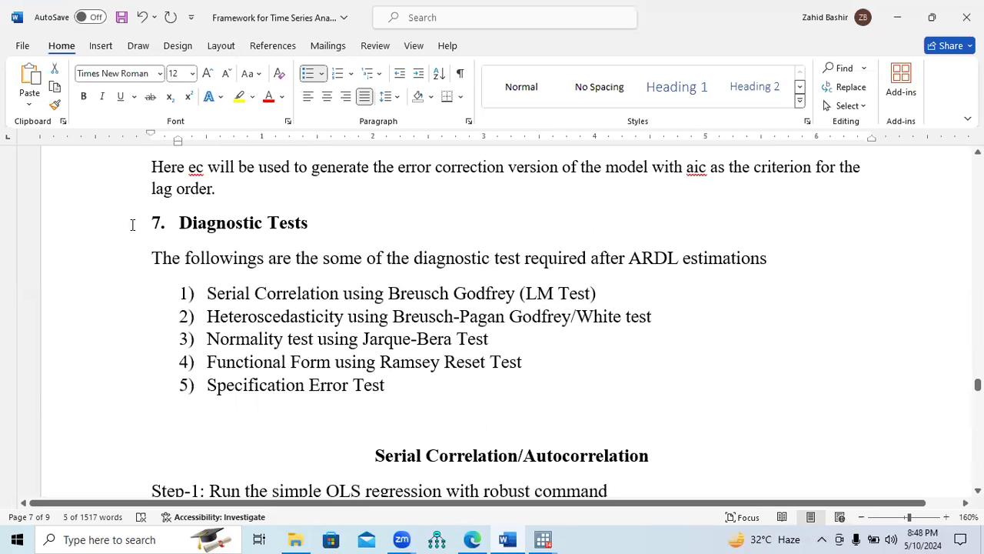
{"action": "left_click_drag", "start_coordinate": [156, 265], "coordinate": [394, 385]}
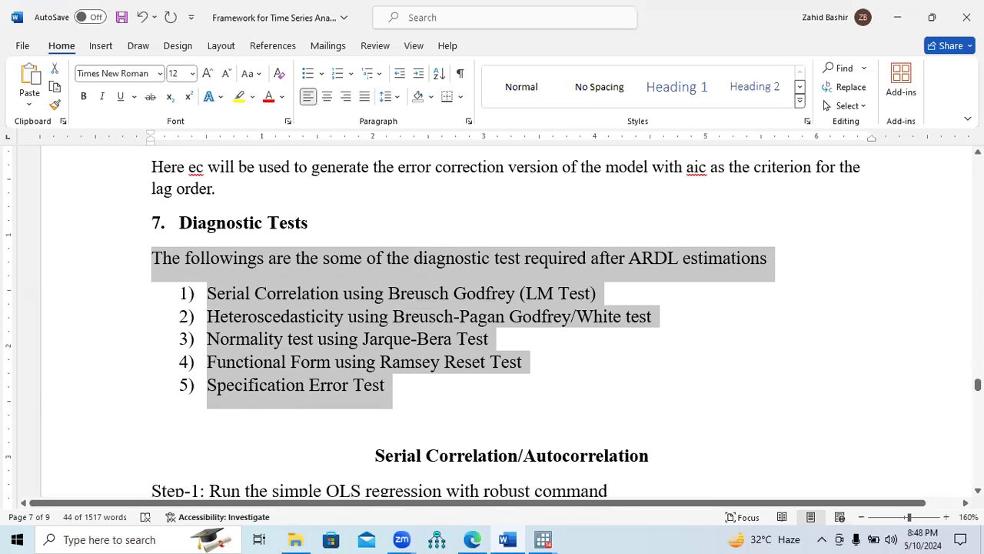
Switch to Stata and review the earlier ARDL error correction output with its ADJ, LR and SR estimates
{"action": "left_click", "coordinate": [543, 539]}
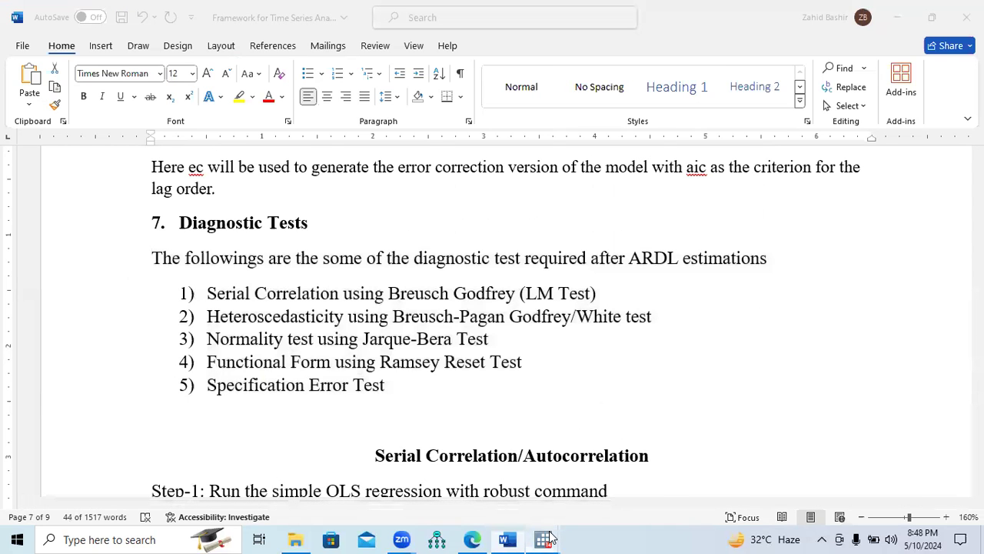
{"action": "left_click", "coordinate": [525, 483]}
{"action": "left_click_drag", "start_coordinate": [781, 432], "coordinate": [785, 309]}
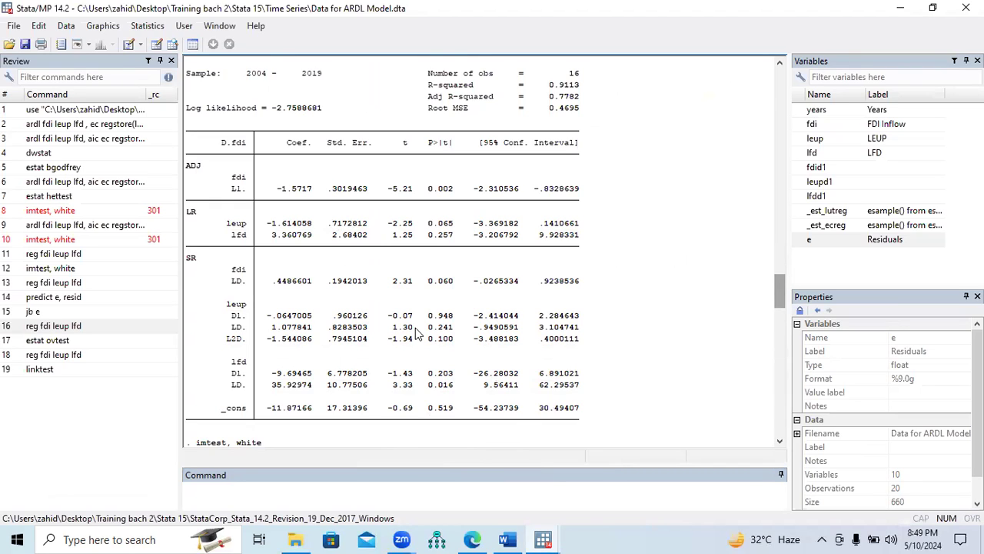
Switch to Word and review the heteroscedasticity and normality notes and the model selection flowchart on page 1
{"action": "left_click", "coordinate": [506, 539]}
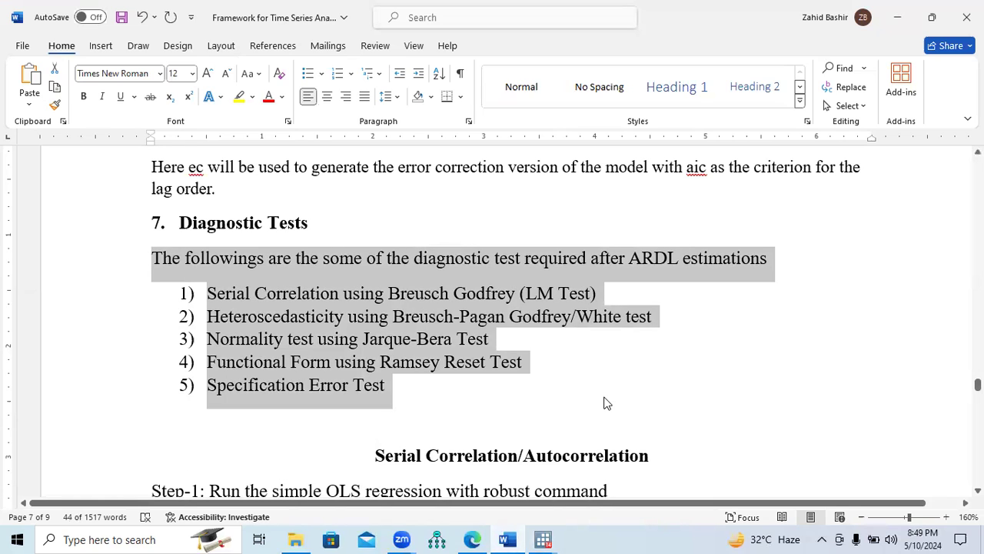
{"action": "left_click_drag", "start_coordinate": [977, 385], "coordinate": [978, 428]}
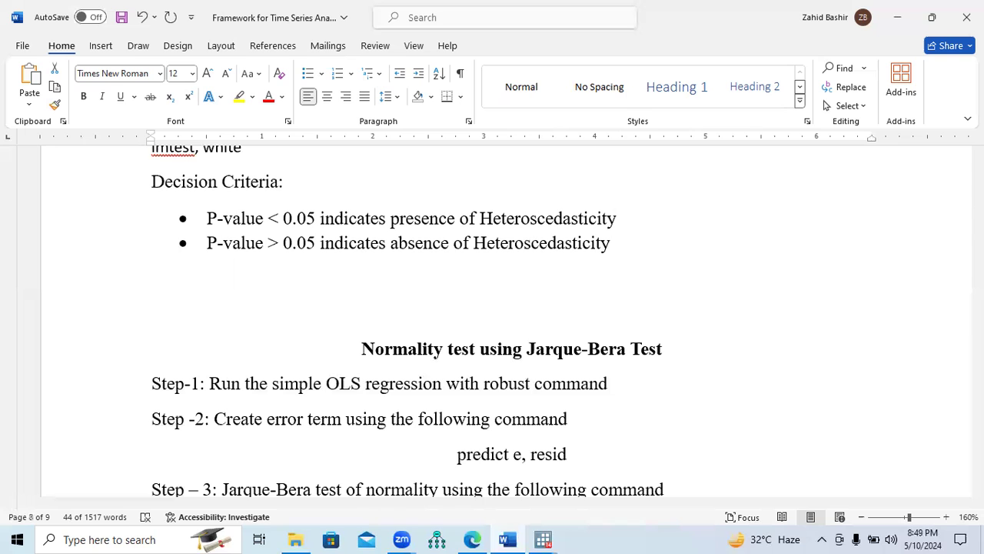
{"action": "left_click_drag", "start_coordinate": [977, 427], "coordinate": [977, 171]}
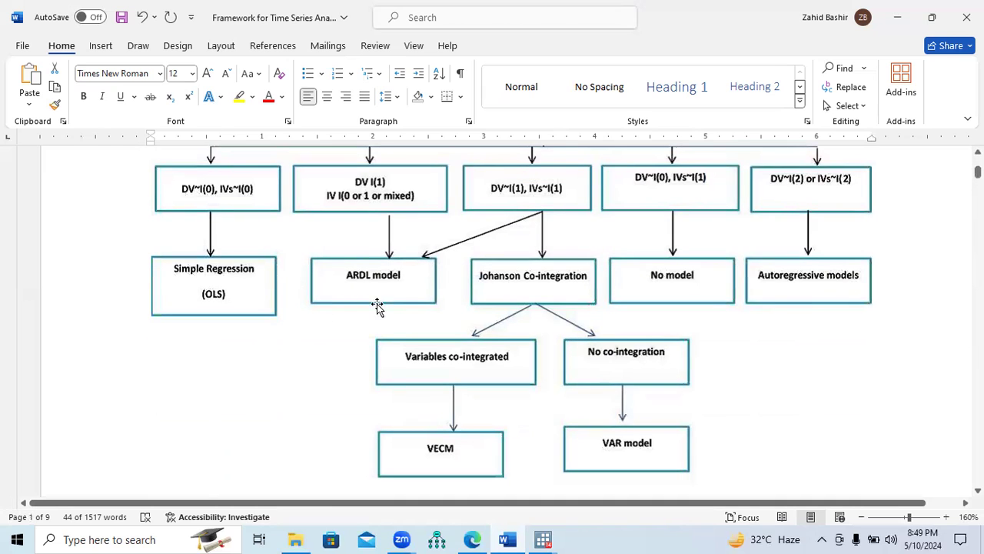